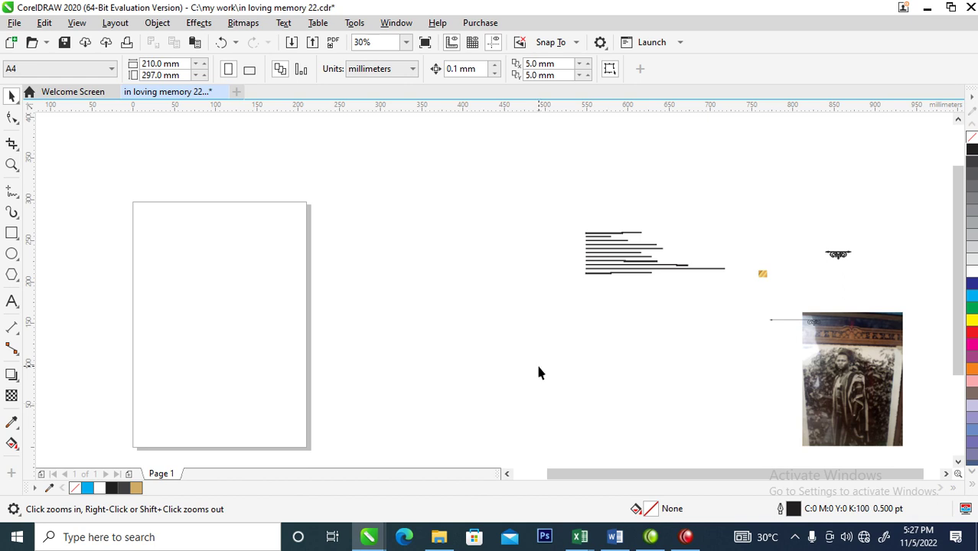
- Set the page size to A2 and add a rectangle that frames the whole page
{"action": "left_click", "coordinate": [111, 68]}
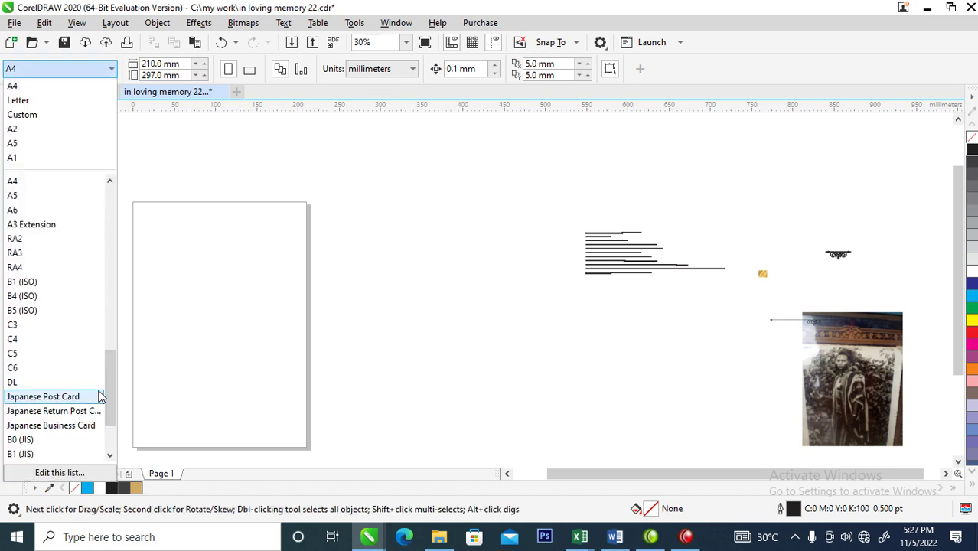
{"action": "left_click", "coordinate": [12, 129]}
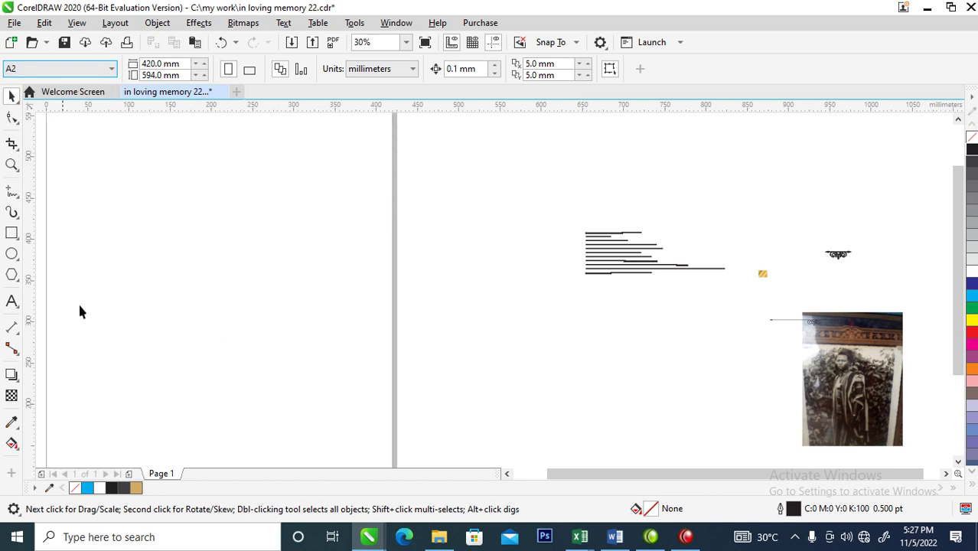
{"action": "double_click", "coordinate": [12, 234]}
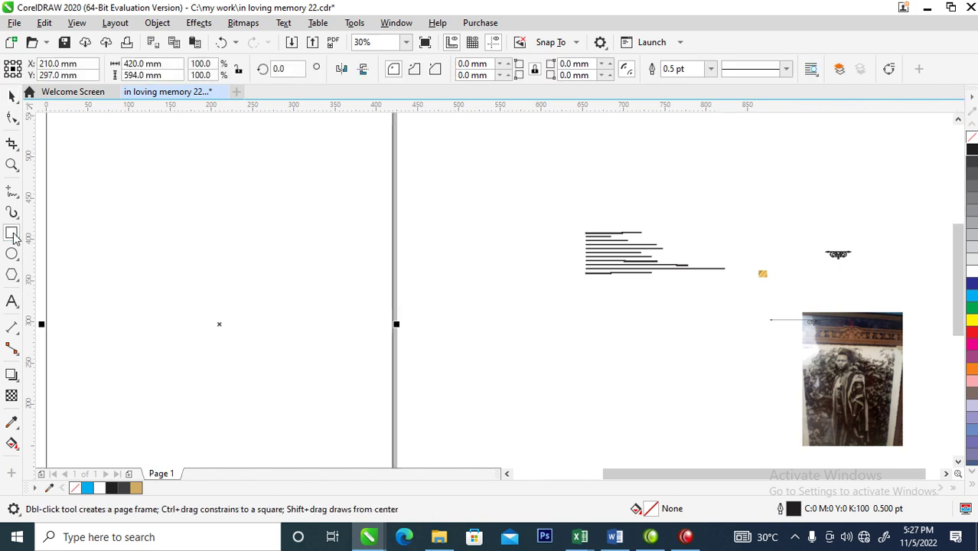
{"action": "key", "text": "shift+F4"}
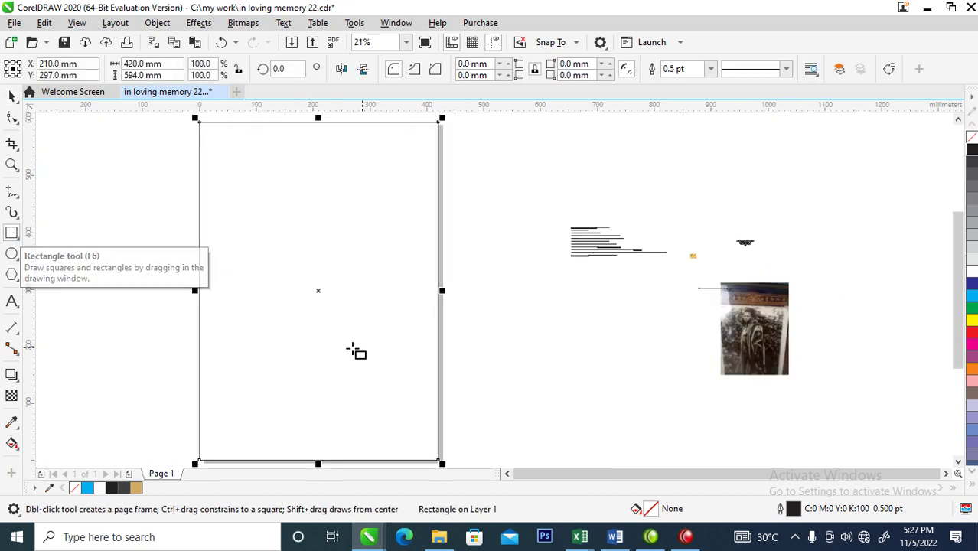
{"action": "key", "text": "space"}
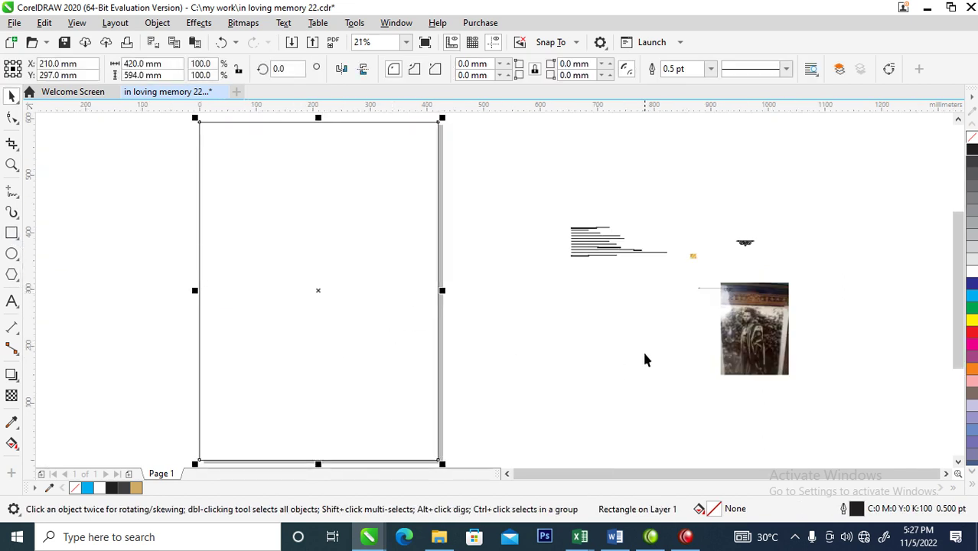
- Move the text block onto the page's lower half and fill the page rectangle with tan gold
{"action": "left_click_drag", "start_coordinate": [593, 246], "coordinate": [290, 373]}
{"action": "left_click", "coordinate": [406, 233]}
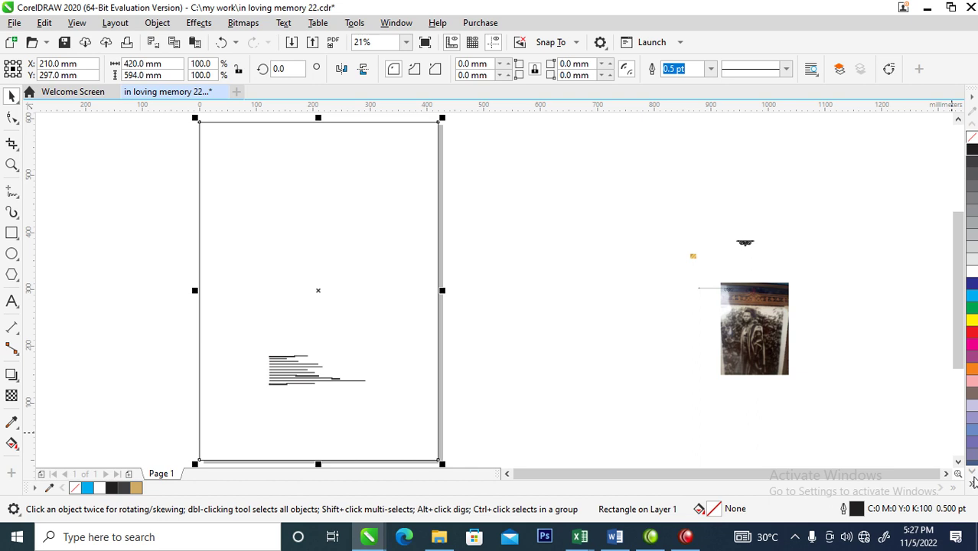
{"action": "left_click", "coordinate": [974, 487]}
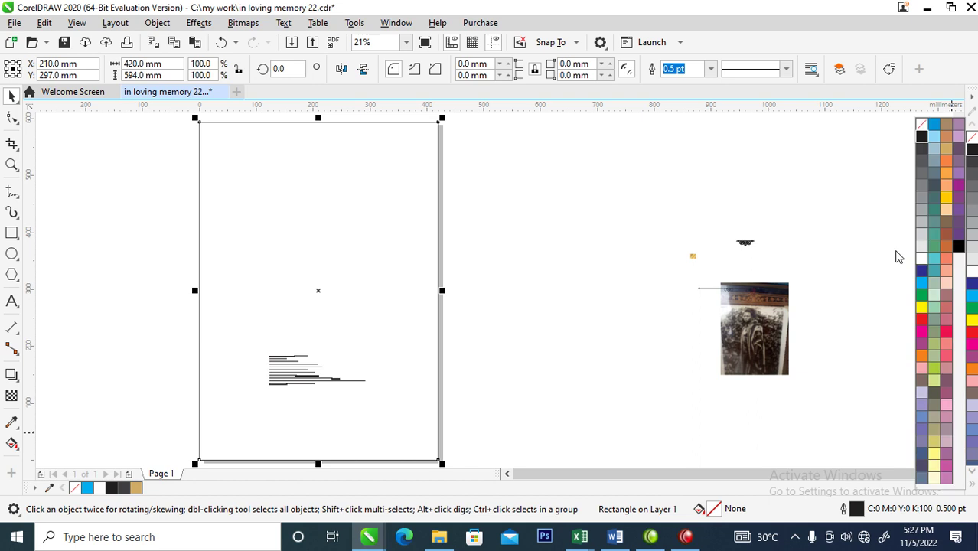
{"action": "left_click", "coordinate": [949, 151]}
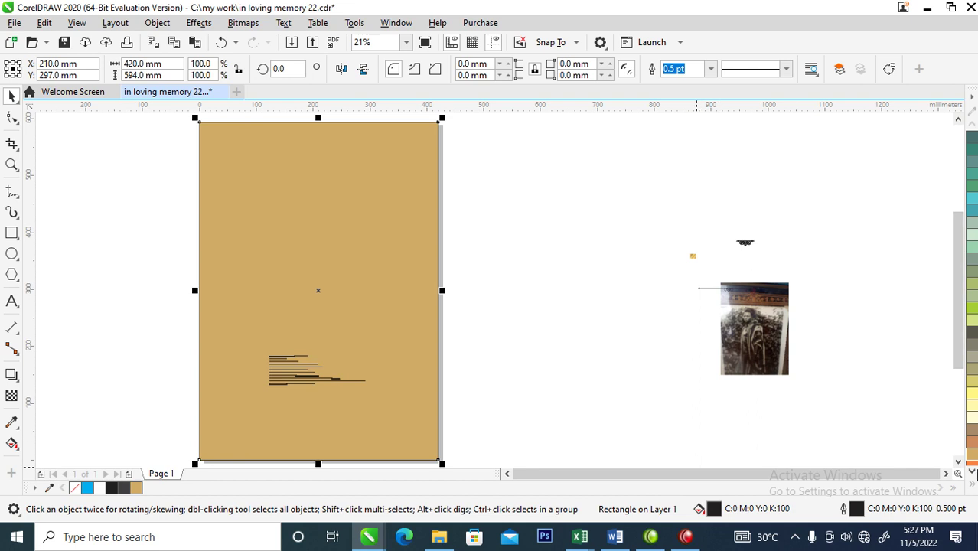
- Scale the text block up proportionally to about 492 mm wide
{"action": "left_click", "coordinate": [297, 377]}
{"action": "left_click_drag", "start_coordinate": [370, 352], "coordinate": [555, 269]}
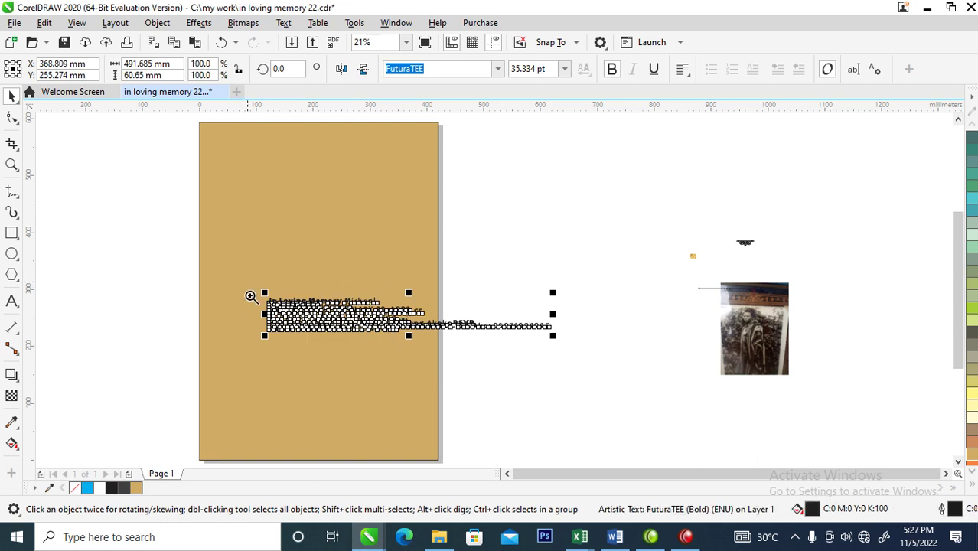
{"action": "key", "text": "z"}
{"action": "left_click_drag", "start_coordinate": [119, 211], "coordinate": [571, 361]}
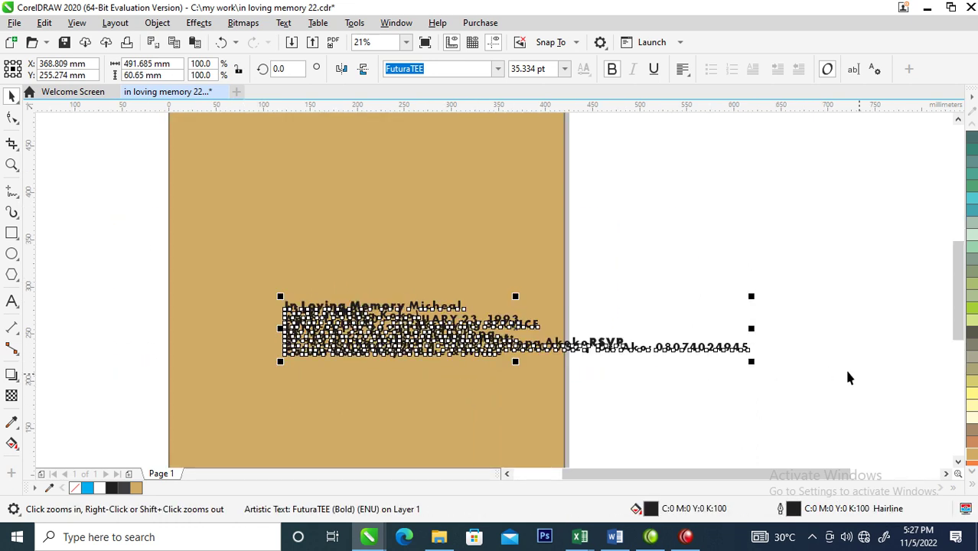
- Move the old portrait photo close to the page's upper right side, outside the page
{"action": "right_click", "coordinate": [831, 370]}
{"action": "left_click_drag", "start_coordinate": [337, 162], "coordinate": [953, 406]}
{"action": "key", "text": "space"}
{"action": "left_click_drag", "start_coordinate": [842, 387], "coordinate": [624, 252]}
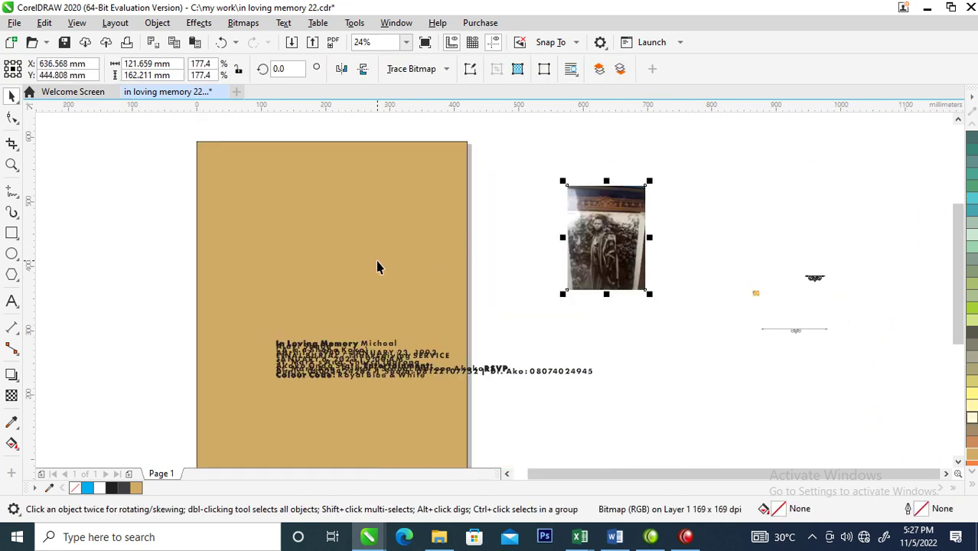
- Draw a polygon about 197 mm wide in the page's upper half and set its sides to 6
{"action": "left_click", "coordinate": [12, 275]}
{"action": "left_click_drag", "start_coordinate": [261, 199], "coordinate": [392, 300]}
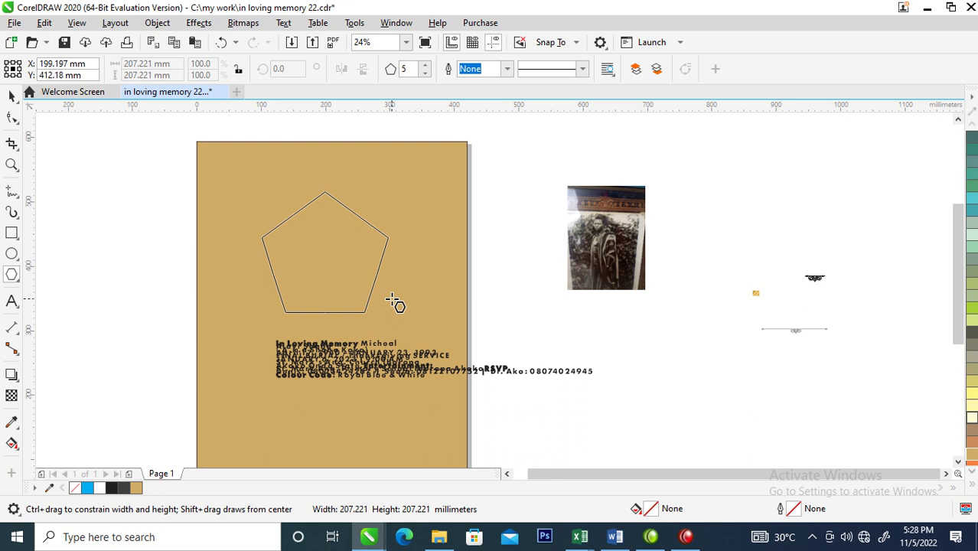
{"action": "left_click_drag", "start_coordinate": [392, 300], "coordinate": [393, 302]}
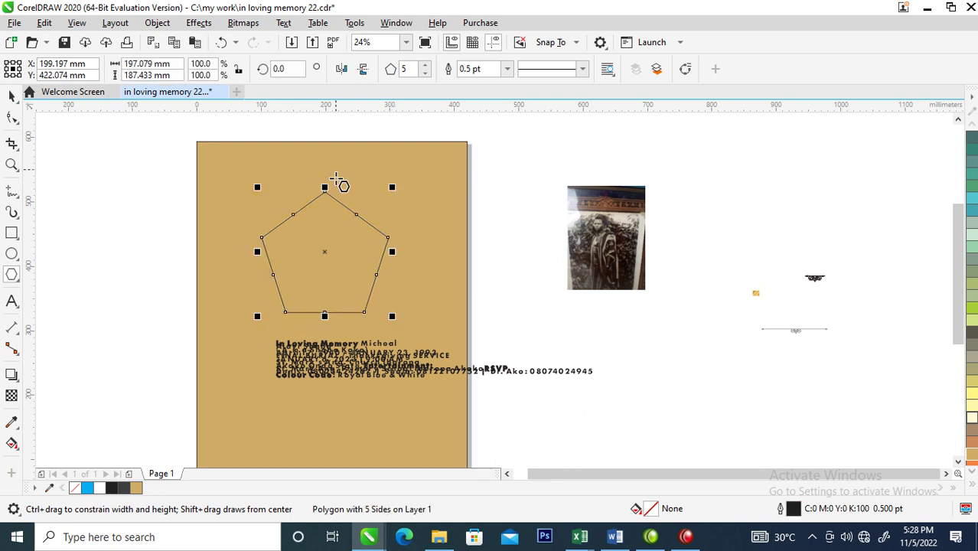
{"action": "left_click", "coordinate": [404, 69]}
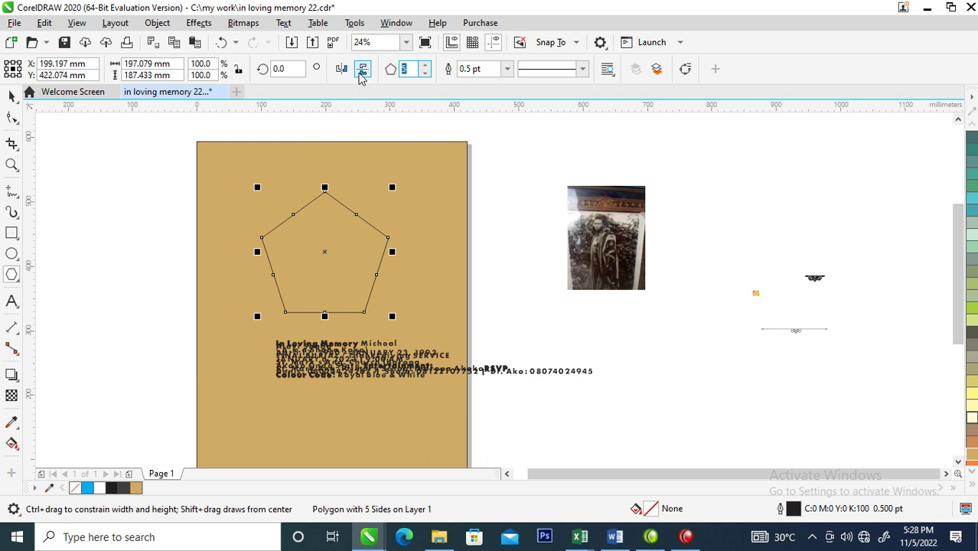
{"action": "key", "text": "Return"}
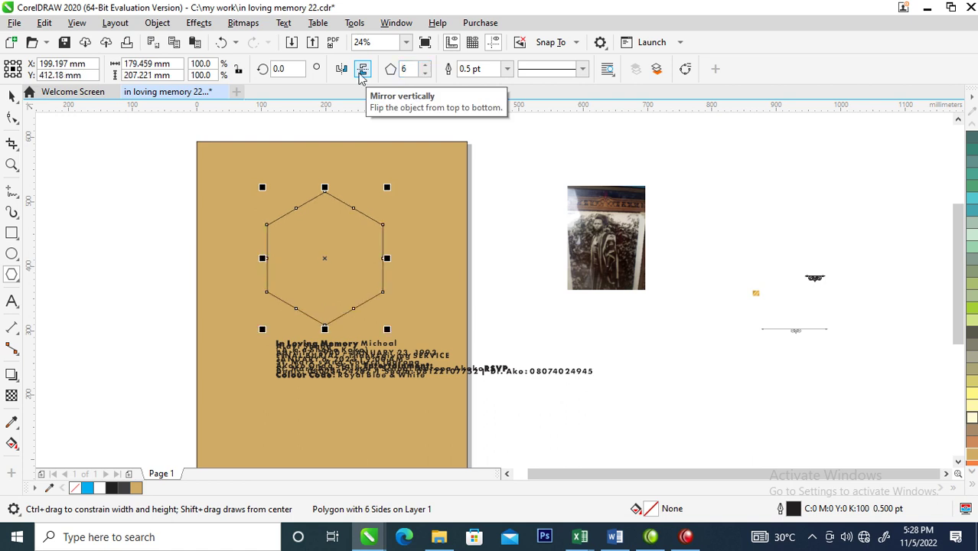
- Try 7 sides for the polygon and set it back to 6
{"action": "left_click", "coordinate": [412, 69]}
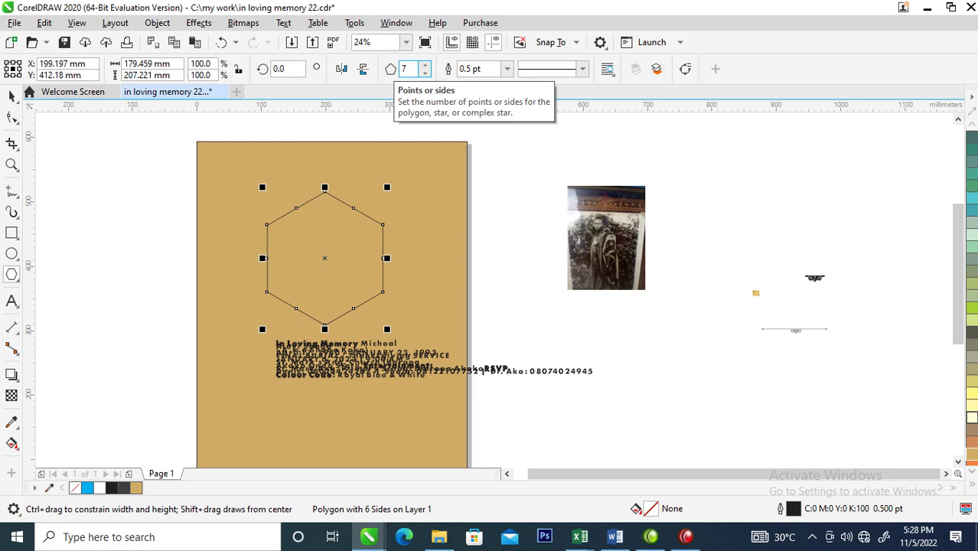
{"action": "key", "text": "Return"}
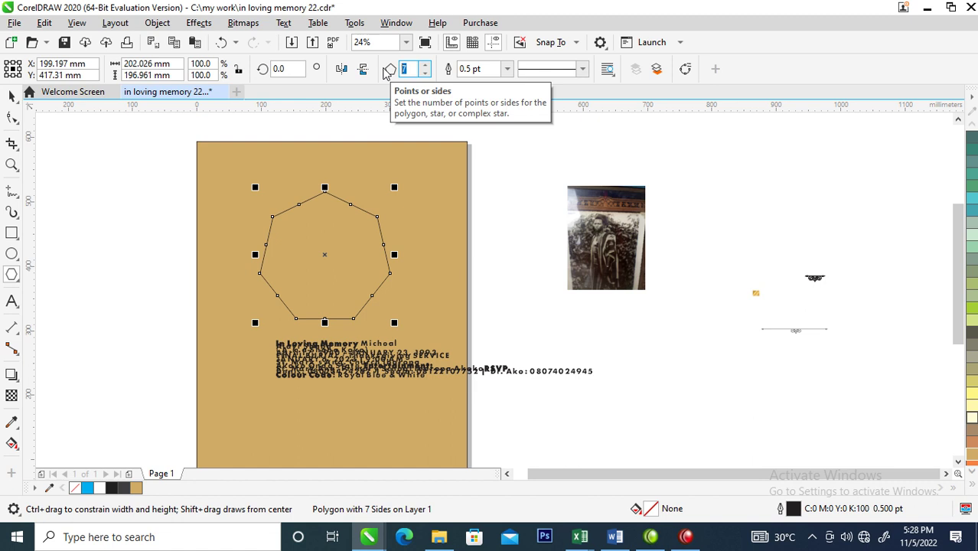
{"action": "type", "text": "6"}
{"action": "key", "text": "Return"}
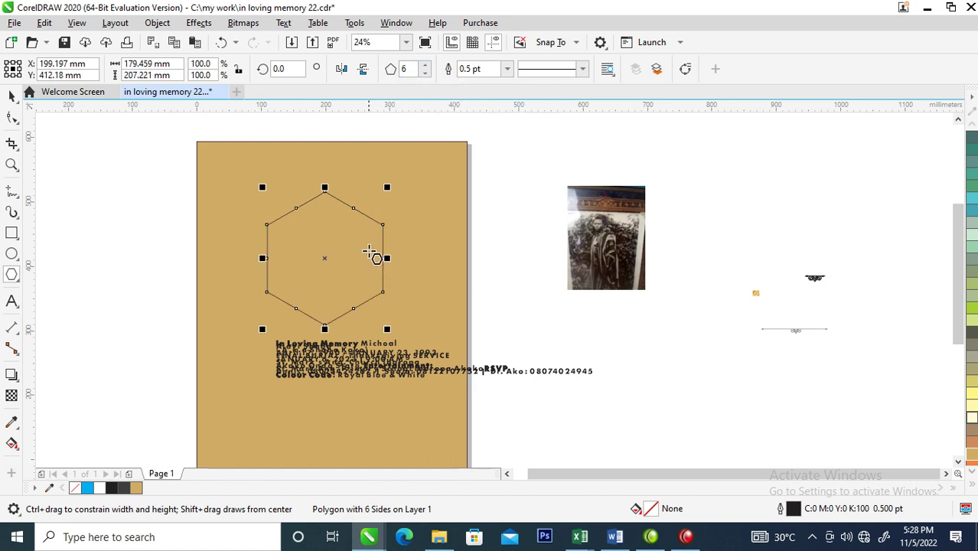
- Enlarge the gold gradient swatch to about 83 × 66 mm and copy all its properties onto the hexagon
{"action": "key", "text": "space"}
{"action": "left_click", "coordinate": [754, 291]}
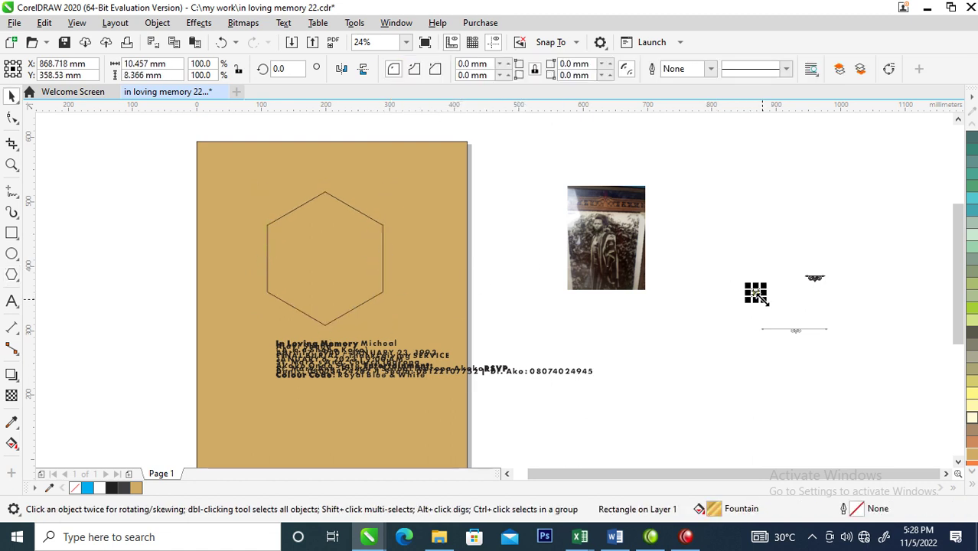
{"action": "left_click_drag", "start_coordinate": [765, 301], "coordinate": [783, 314]}
{"action": "left_click_drag", "start_coordinate": [756, 284], "coordinate": [323, 245]}
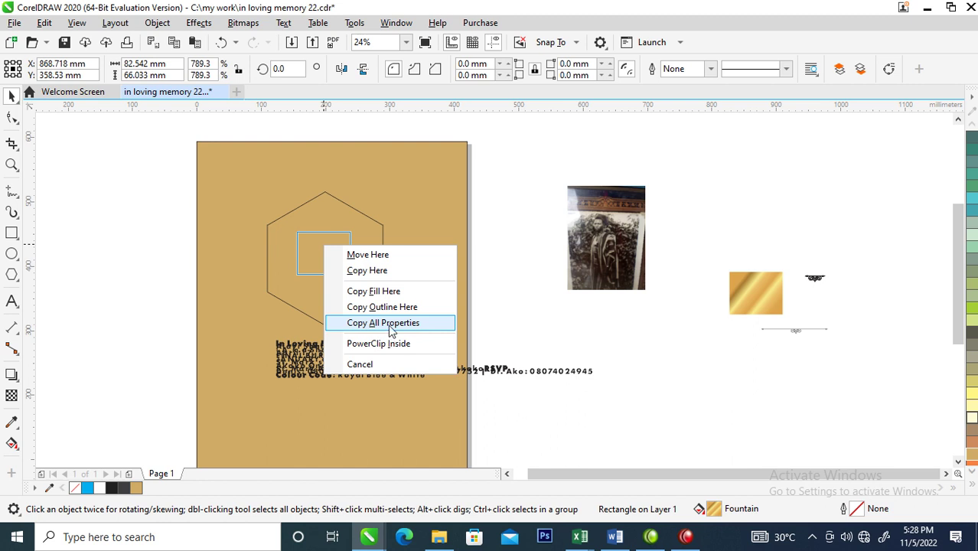
{"action": "left_click", "coordinate": [390, 323]}
- Create a slightly smaller concentric copy of the gold hexagon and fill the outer hexagon with pale yellow
{"action": "left_click", "coordinate": [376, 249]}
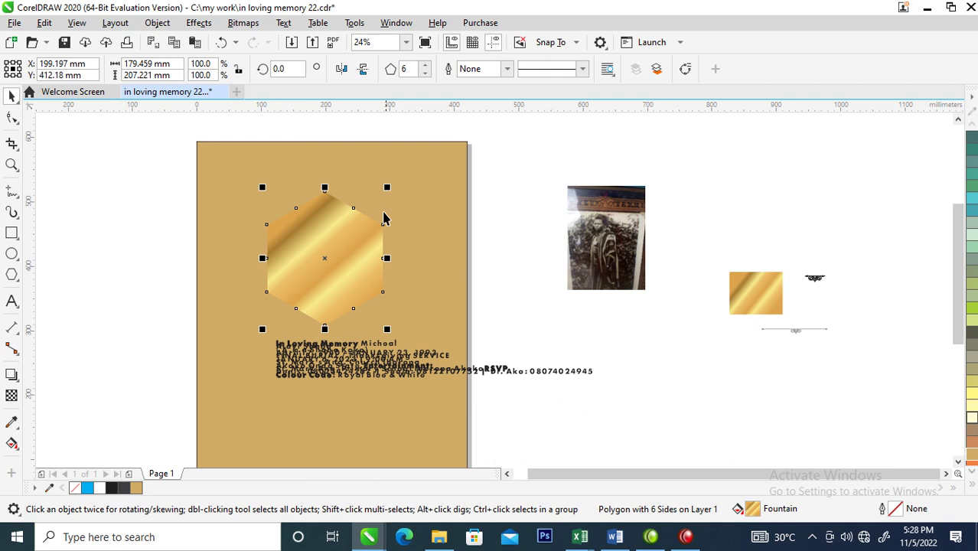
{"action": "left_click_drag", "start_coordinate": [388, 190], "coordinate": [389, 196]}
{"action": "right_click", "coordinate": [388, 196]}
{"action": "left_click", "coordinate": [332, 238]}
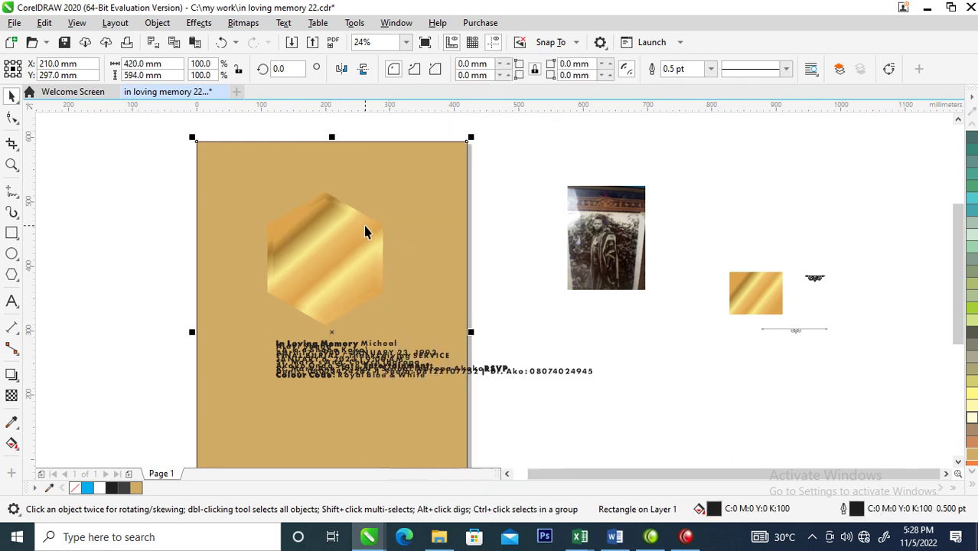
{"action": "key", "text": "ctrl+z"}
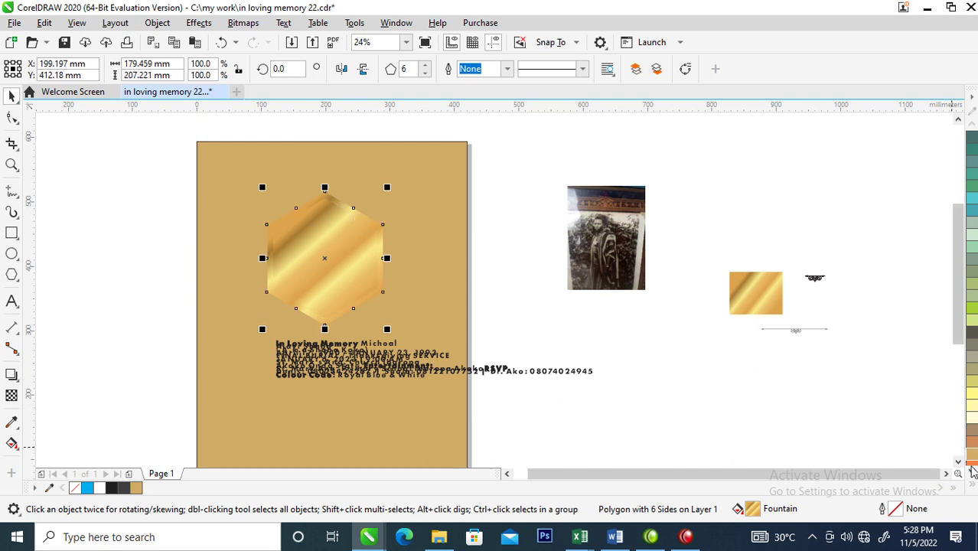
{"action": "right_click", "coordinate": [970, 417]}
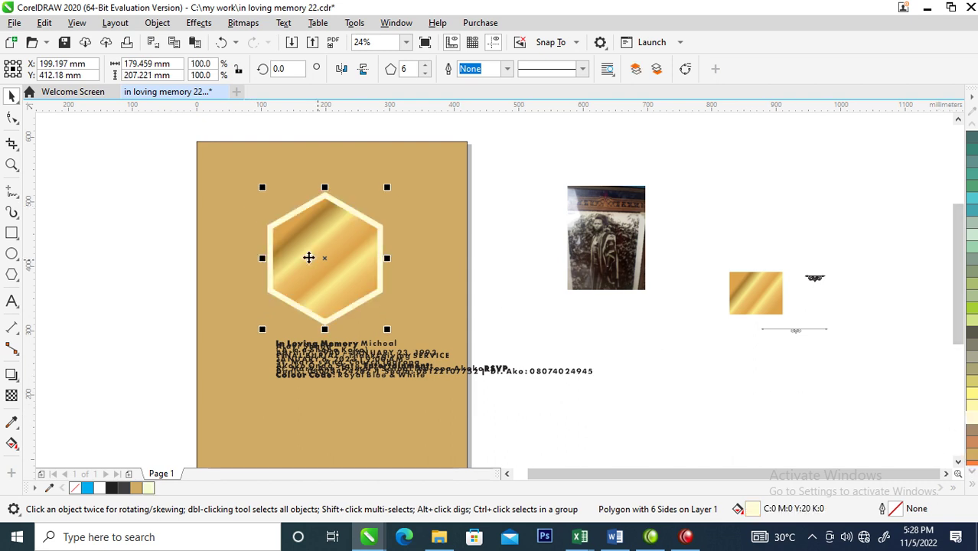
- Duplicate the inner gold hexagon at about 149 × 172 mm and PowerClip the portrait photo inside the smaller copy
{"action": "left_click", "coordinate": [308, 257]}
{"action": "left_click_drag", "start_coordinate": [383, 194], "coordinate": [378, 199]}
{"action": "left_click", "coordinate": [638, 224]}
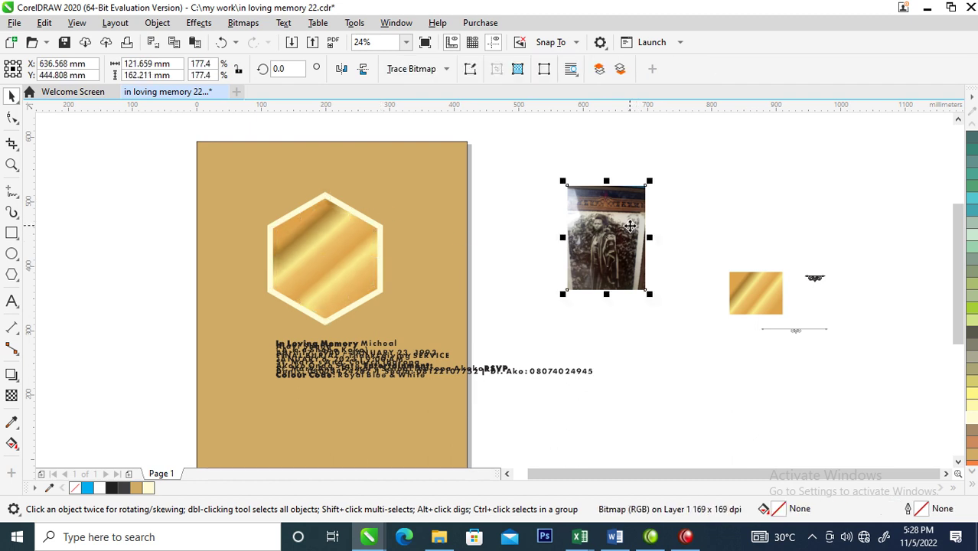
{"action": "left_click", "coordinate": [157, 23]}
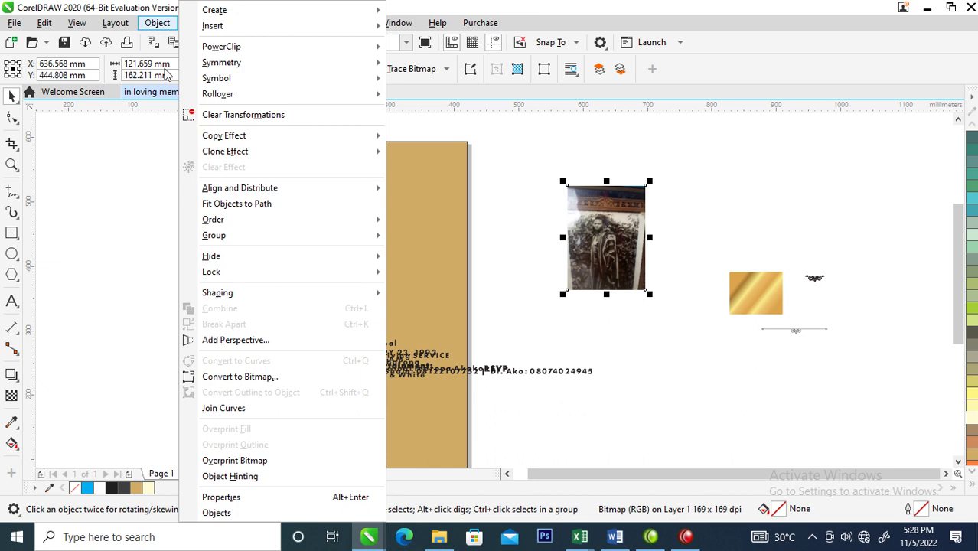
{"action": "mouse_move", "coordinate": [219, 51]}
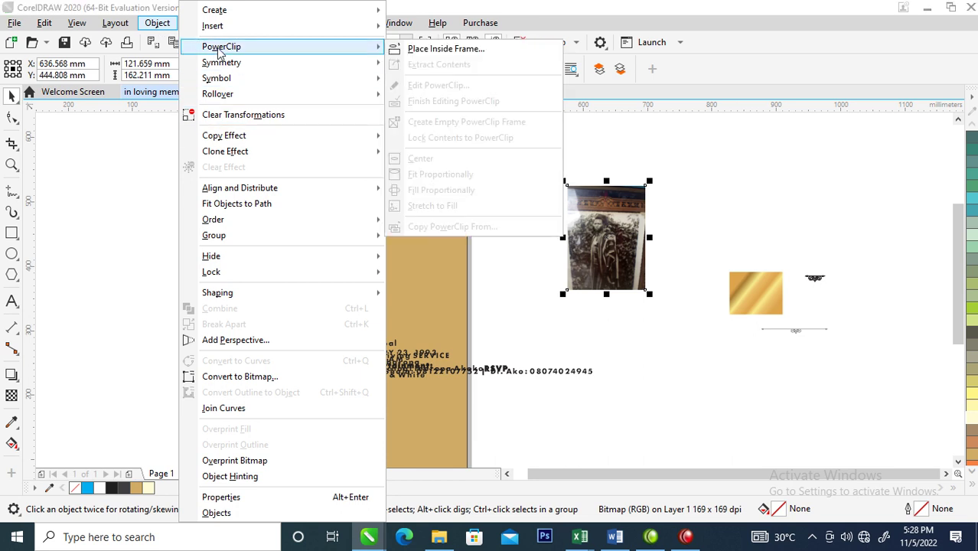
{"action": "left_click", "coordinate": [448, 50]}
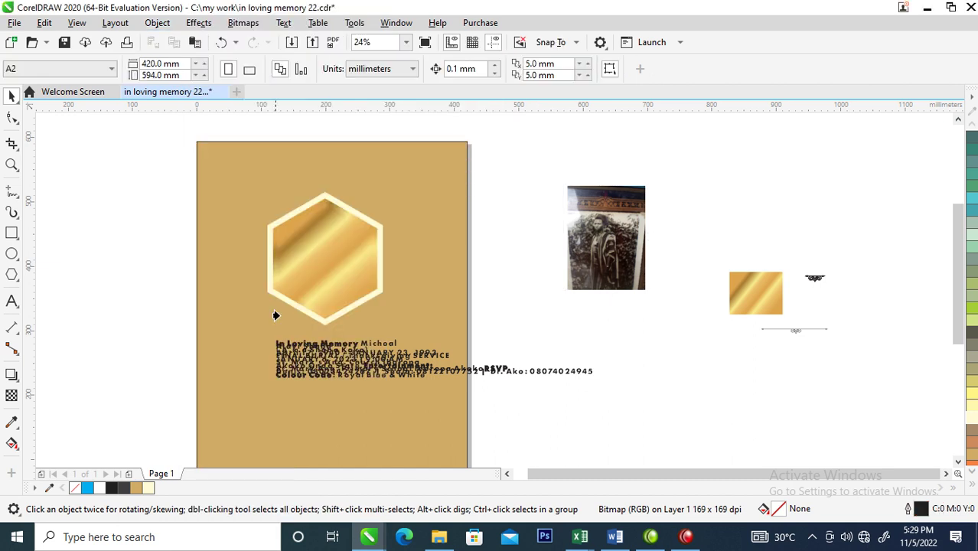
{"action": "left_click", "coordinate": [300, 235]}
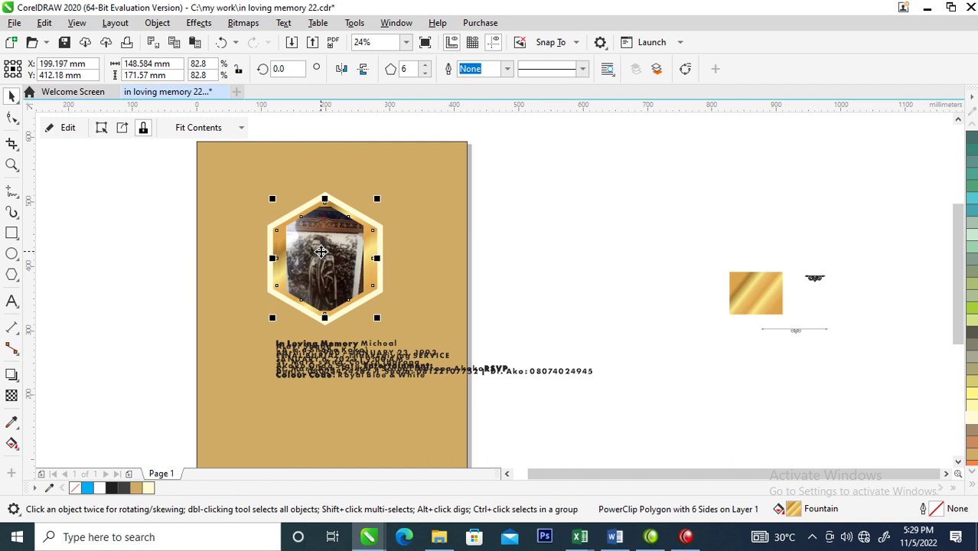
- Enlarge the clipped portrait to about 237 × 316 mm and reposition it so the man is centred in the hexagon
{"action": "left_click", "coordinate": [321, 251]}
{"action": "mouse_move", "coordinate": [397, 173]}
{"action": "left_mouse_down"}
{"action": "mouse_move", "coordinate": [424, 138]}
{"action": "mouse_move", "coordinate": [404, 165]}
{"action": "left_mouse_up"}
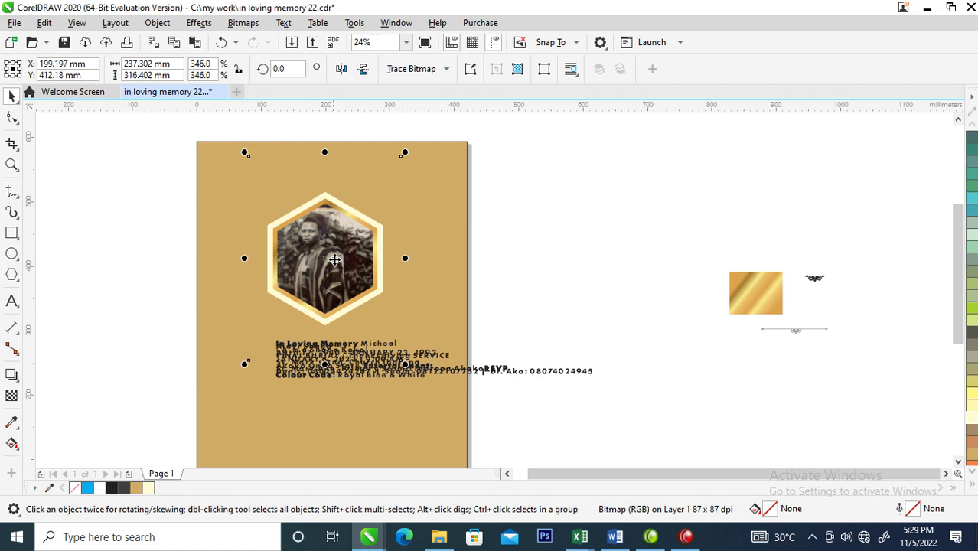
{"action": "left_click_drag", "start_coordinate": [335, 266], "coordinate": [330, 257]}
{"action": "left_click", "coordinate": [536, 268]}
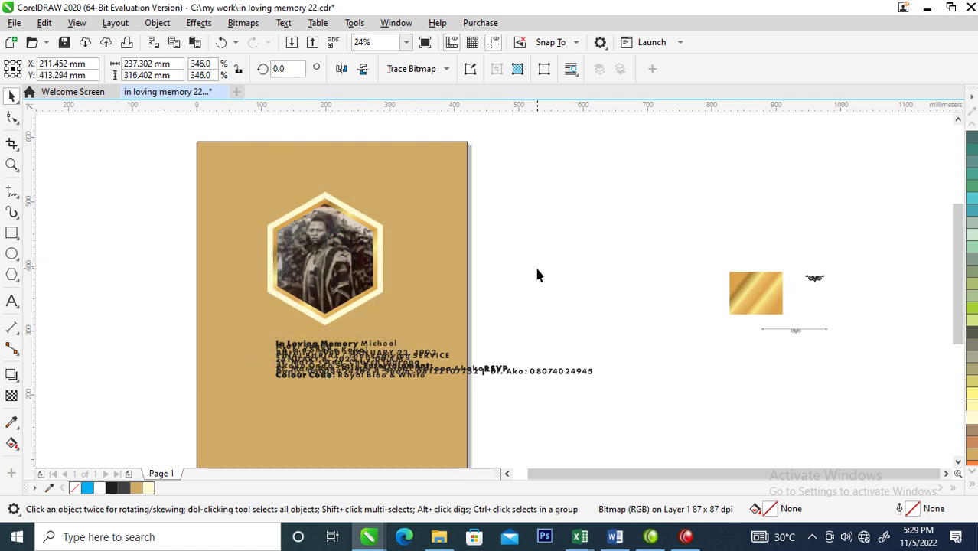
- Group the three hexagons and add a drop shadow offset about 8 mm downward and 1 mm to the right
{"action": "left_click_drag", "start_coordinate": [93, 170], "coordinate": [439, 346]}
{"action": "key", "text": "ctrl+g"}
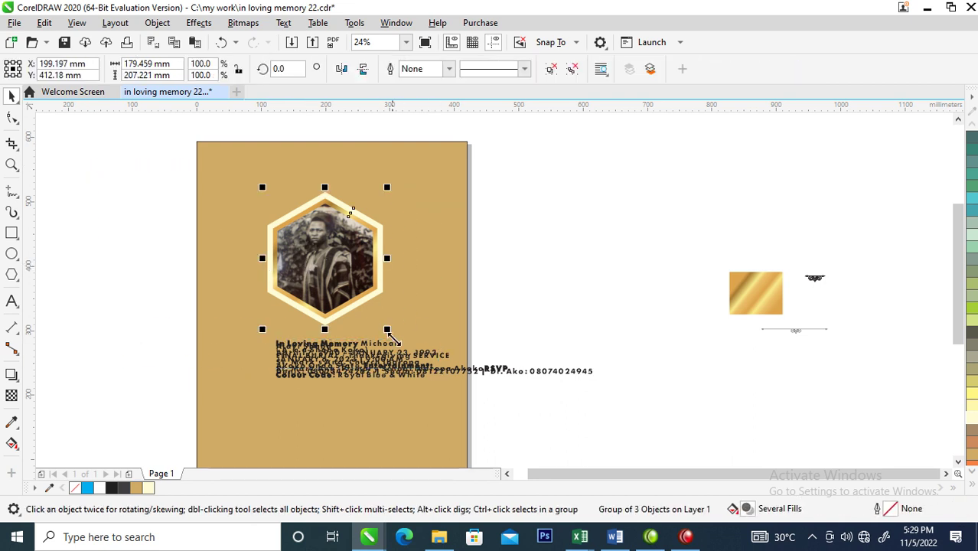
{"action": "key", "text": "z"}
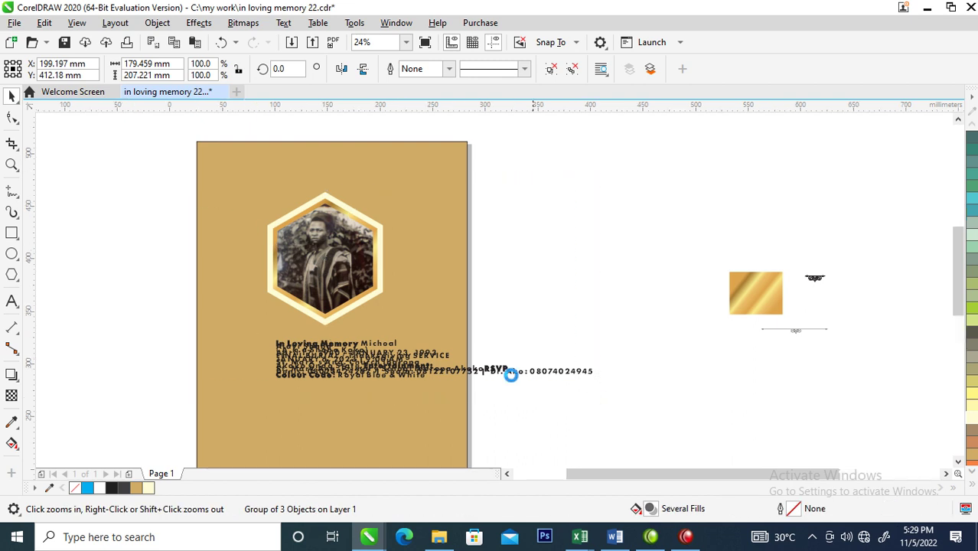
{"action": "left_click", "coordinate": [395, 285]}
{"action": "left_click", "coordinate": [12, 375]}
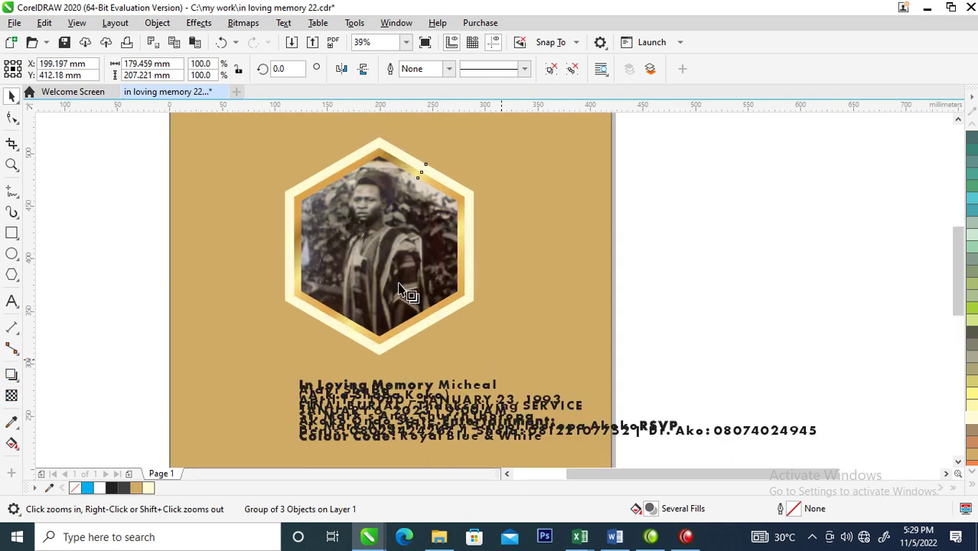
{"action": "left_click_drag", "start_coordinate": [380, 247], "coordinate": [393, 364]}
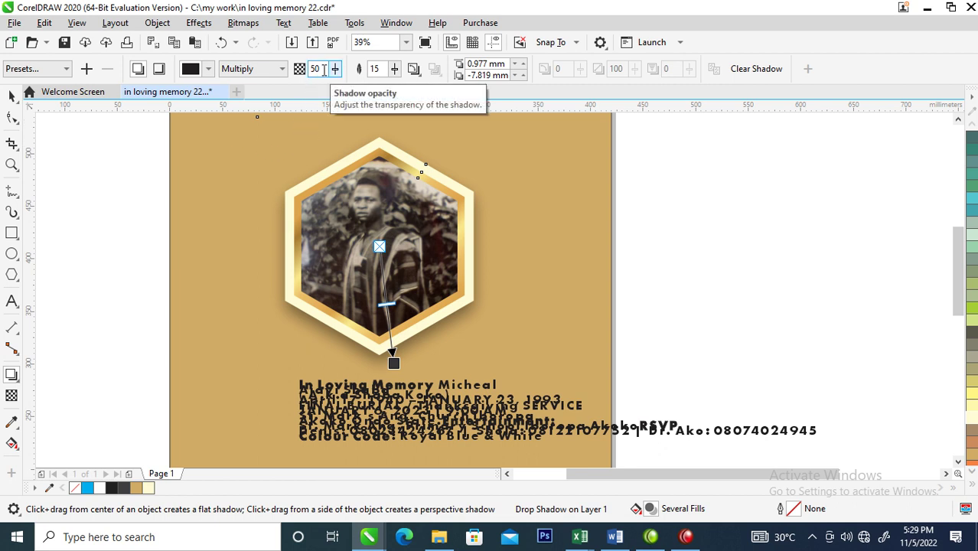
- Set the hexagon frame's drop shadow to an opacity of 50 and a feathering of 15
{"action": "key", "text": "Tab"}
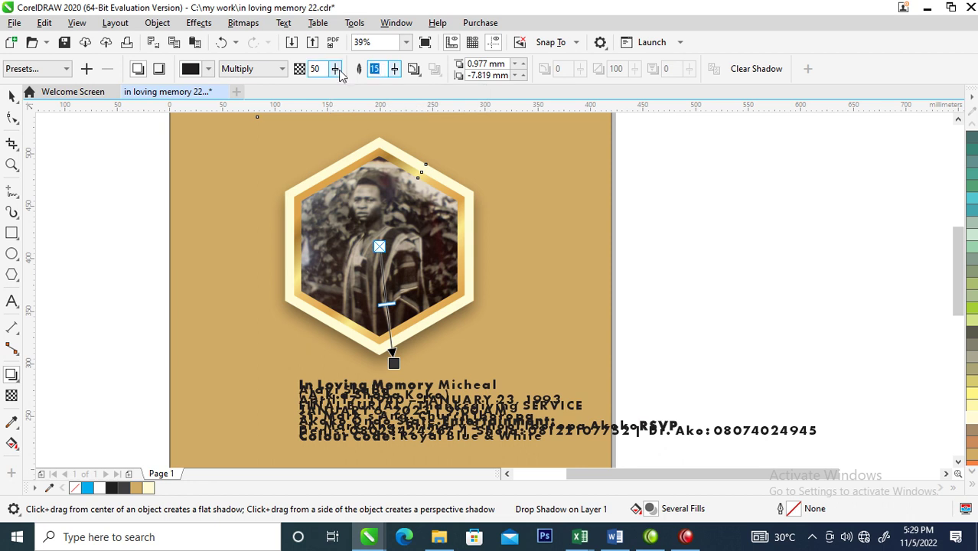
{"action": "type", "text": "5"}
{"action": "key", "text": "Return"}
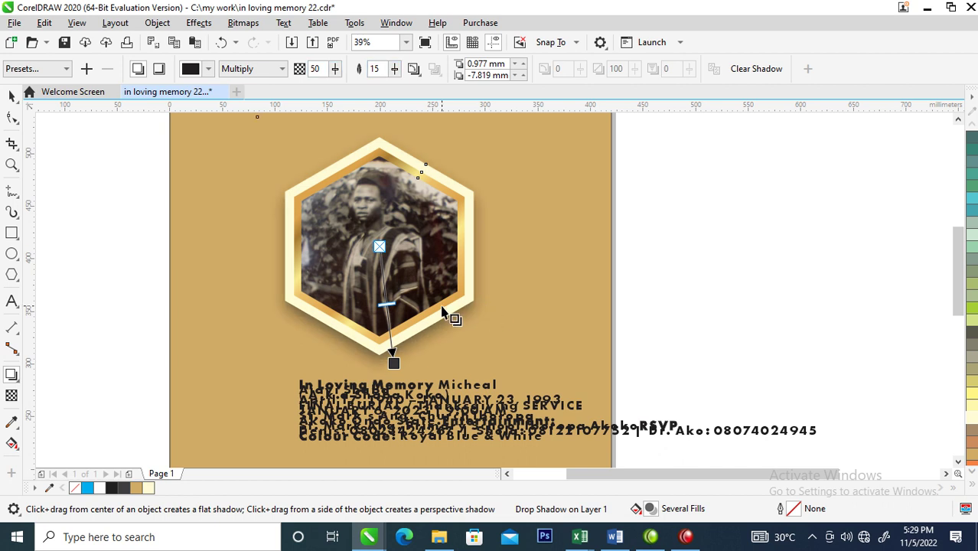
- Break the drop shadow apart from the hexagon portrait frame and group the two resulting objects
{"action": "left_click", "coordinate": [158, 23]}
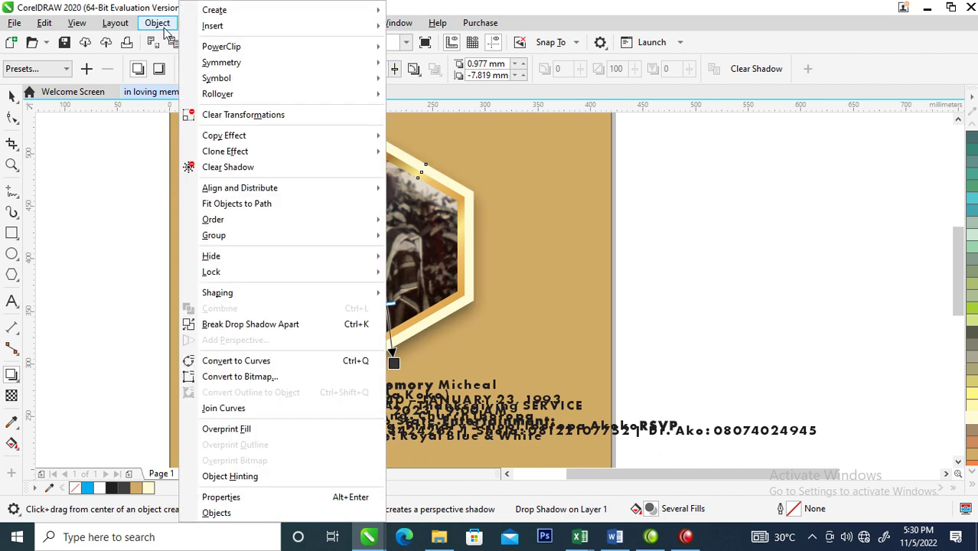
{"action": "left_click", "coordinate": [241, 324]}
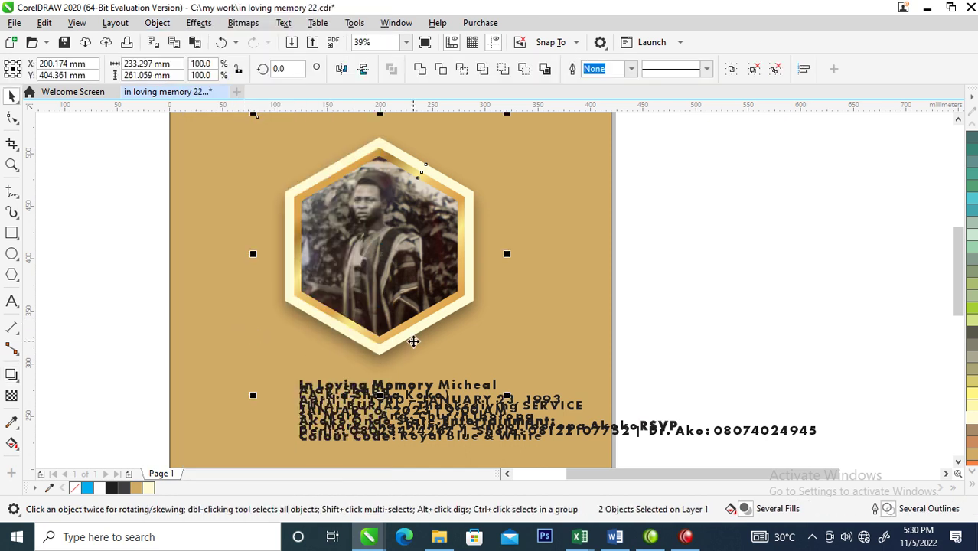
{"action": "key", "text": "ctrl+g"}
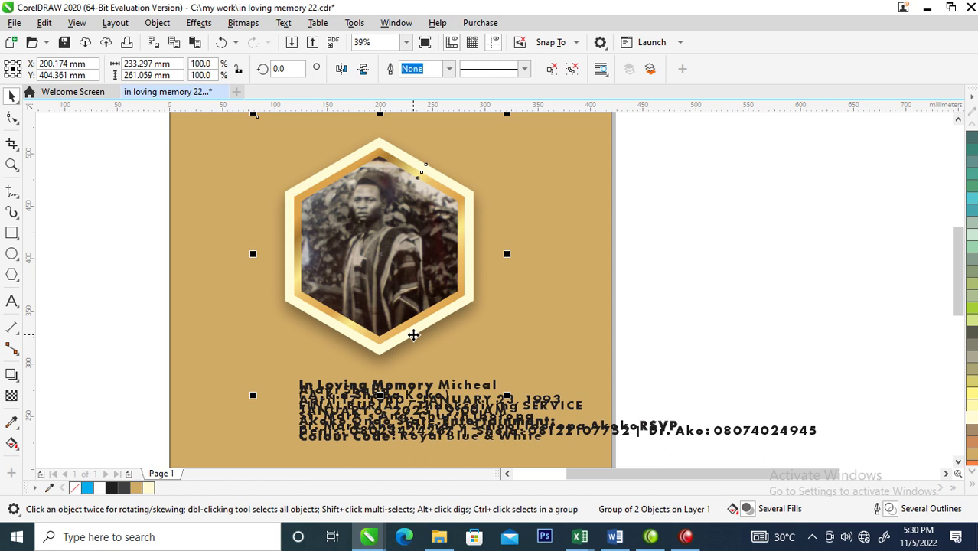
- Change the font of the overlapping funeral text block below the portrait to Trajan Pro
{"action": "scroll", "coordinate": [414, 335], "scroll_direction": "down", "scroll_amount": 2}
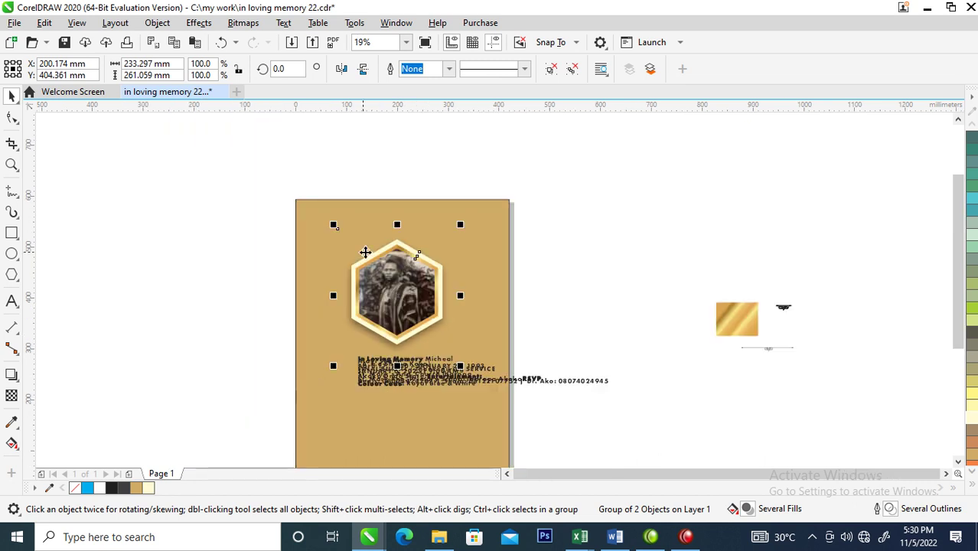
{"action": "key", "text": "z"}
{"action": "left_click_drag", "start_coordinate": [228, 169], "coordinate": [783, 427]}
{"action": "key", "text": "space"}
{"action": "left_click", "coordinate": [365, 377]}
{"action": "key", "text": "z"}
{"action": "left_click_drag", "start_coordinate": [174, 273], "coordinate": [725, 438]}
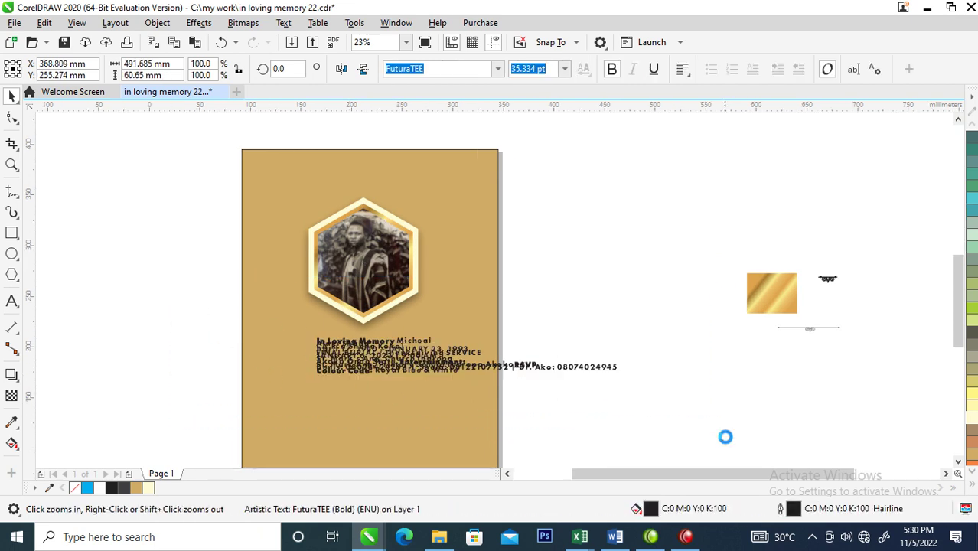
{"action": "left_click", "coordinate": [498, 69]}
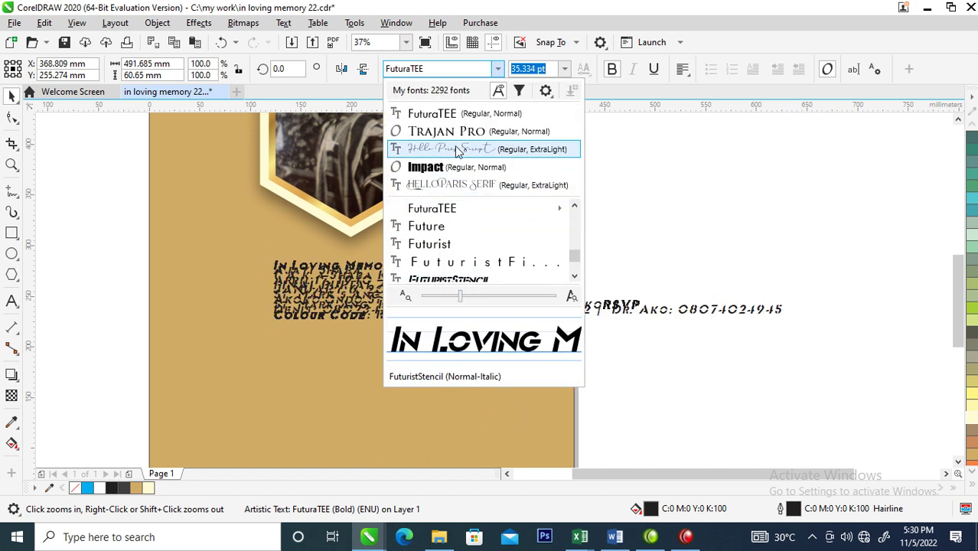
{"action": "left_click", "coordinate": [463, 131]}
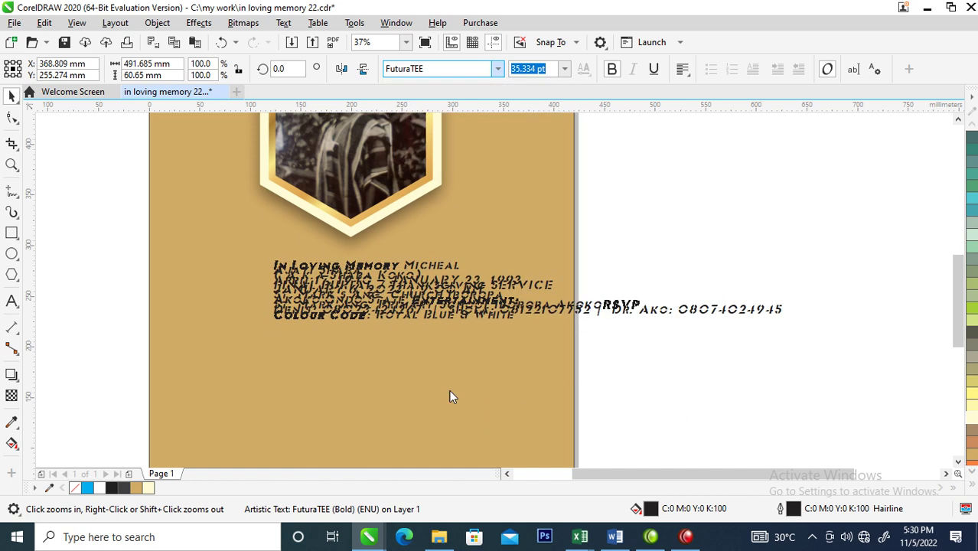
- Increase the line spacing of the funeral text until the block is about 160 mm tall and its lines no longer overlap
{"action": "left_click", "coordinate": [12, 120]}
{"action": "left_click_drag", "start_coordinate": [268, 353], "coordinate": [286, 370]}
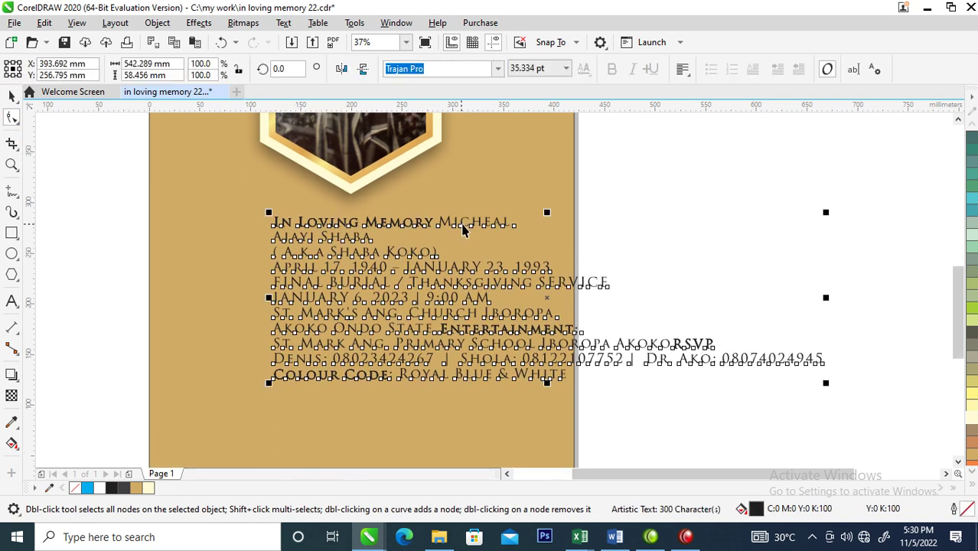
{"action": "key", "text": "space"}
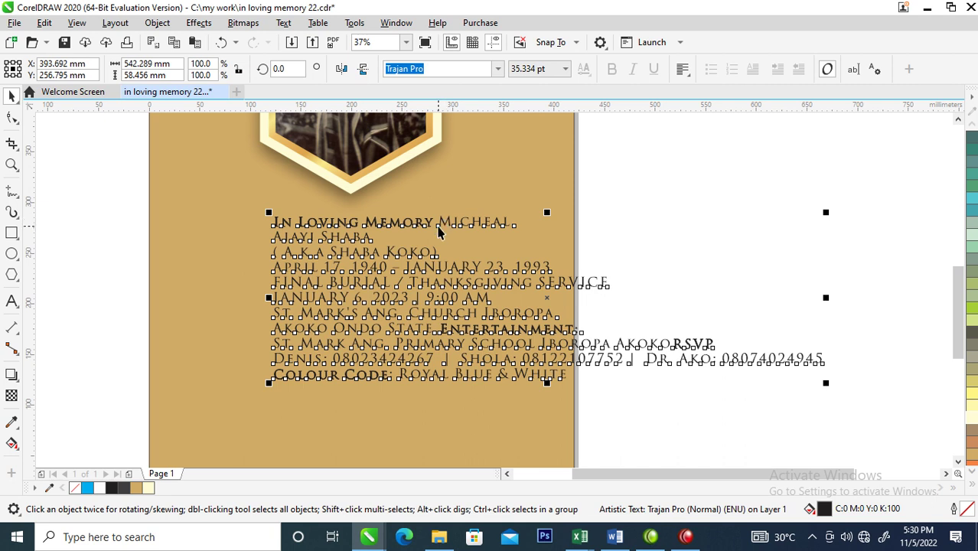
{"action": "left_click", "coordinate": [440, 232]}
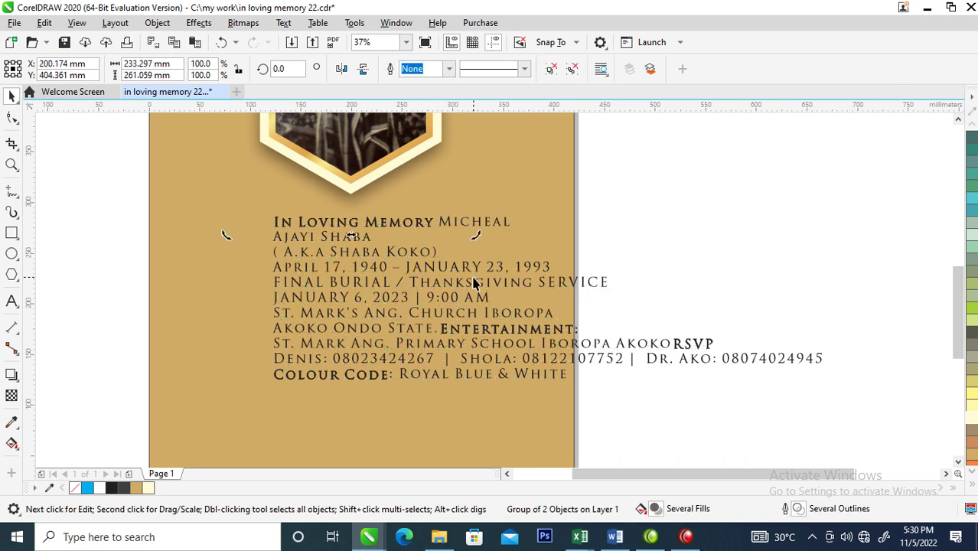
{"action": "left_click", "coordinate": [477, 300]}
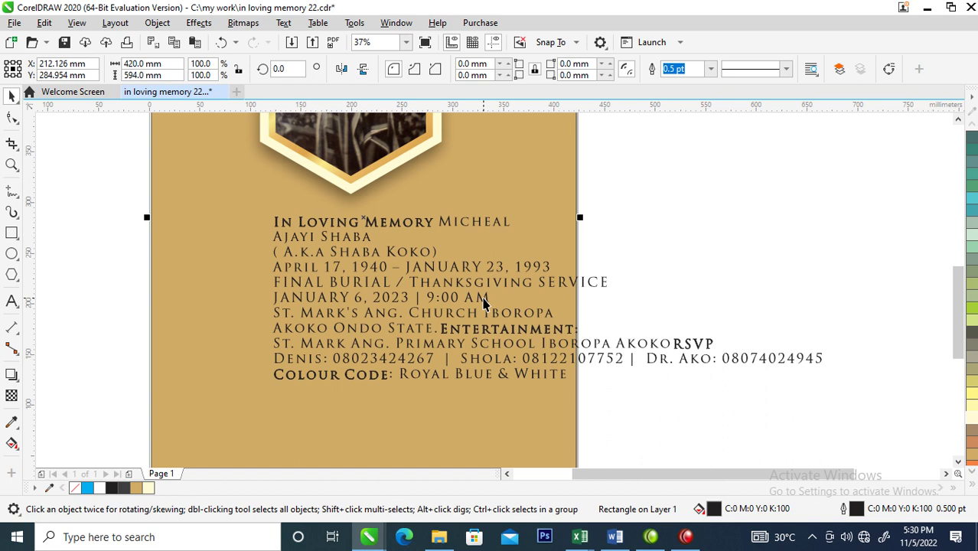
{"action": "key", "text": "Delete"}
{"action": "key", "text": "ctrl+z"}
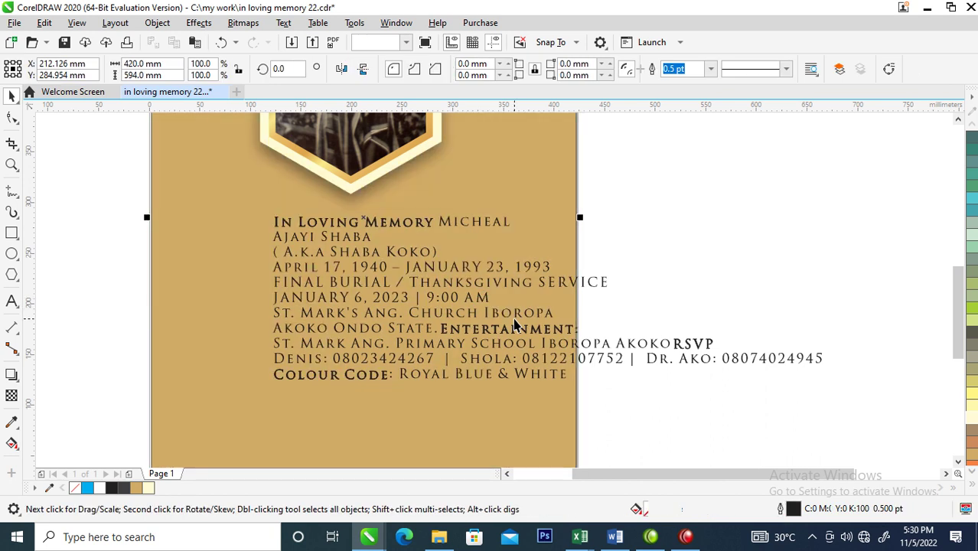
- Move the funeral text block slightly lower on the poster and start a new line after "In Loving Memory"
{"action": "left_click_drag", "start_coordinate": [604, 287], "coordinate": [589, 321]}
{"action": "double_click", "coordinate": [424, 255]}
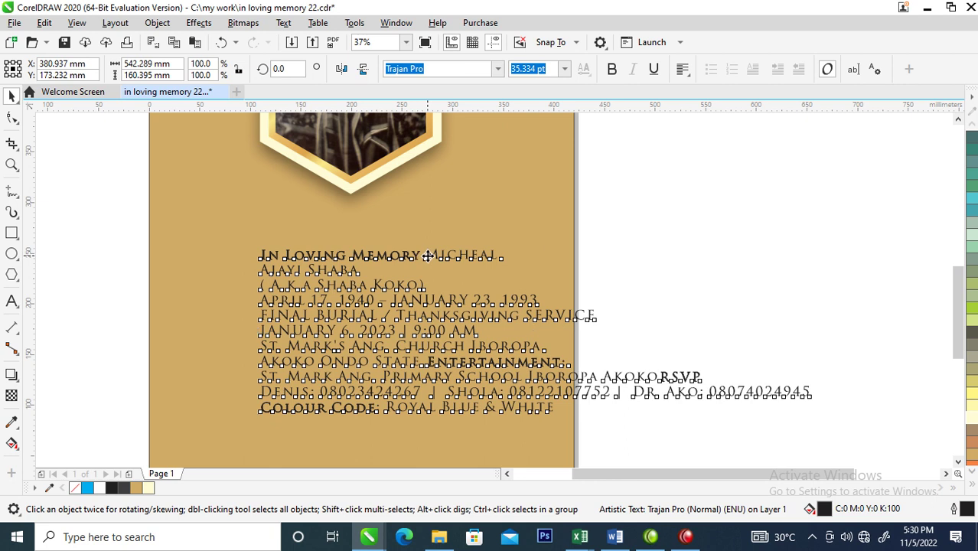
{"action": "key", "text": "Return"}
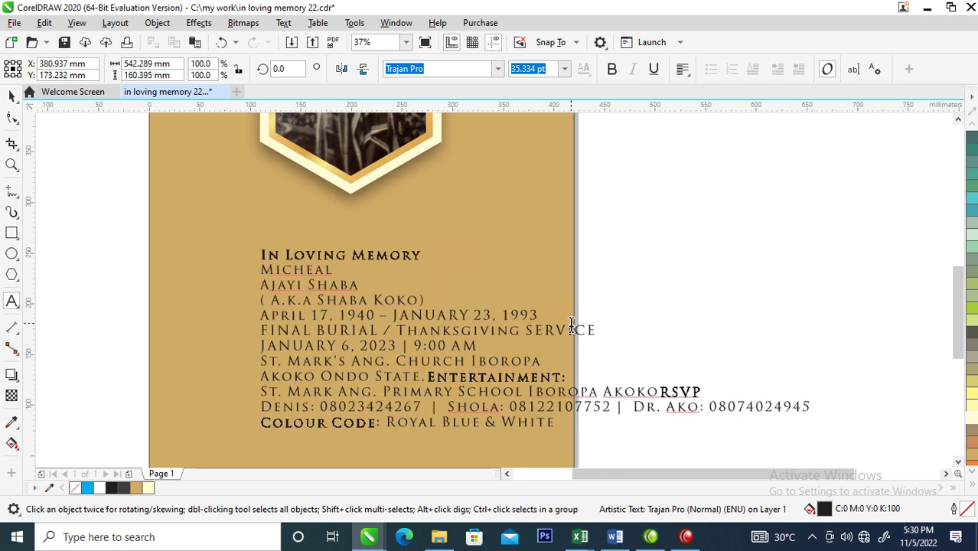
- Cut the first five lines, from "In Loving Memory" through the life dates, and paste them as a separate text object beside the page
{"action": "left_click_drag", "start_coordinate": [555, 316], "coordinate": [221, 260]}
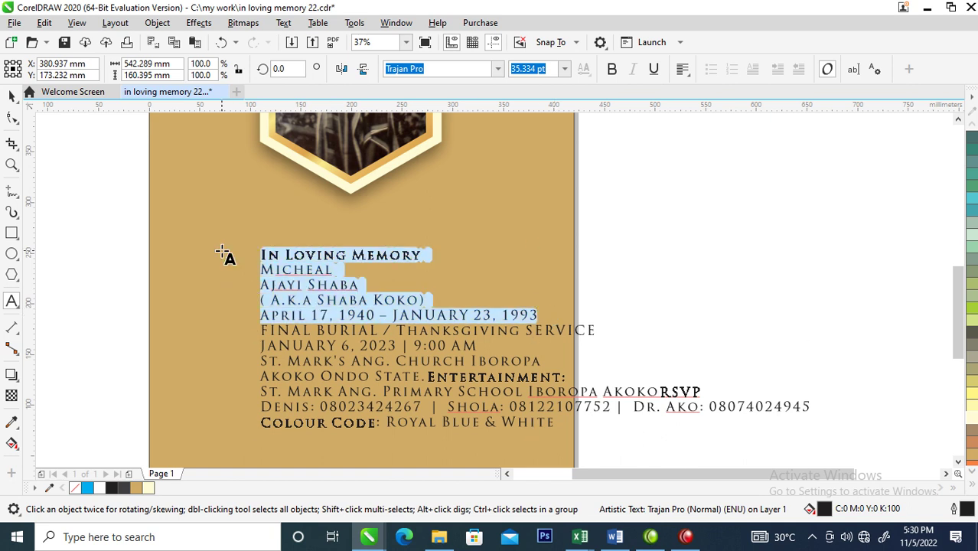
{"action": "key", "text": "Delete"}
{"action": "left_click", "coordinate": [744, 127]}
{"action": "key", "text": "ctrl+v"}
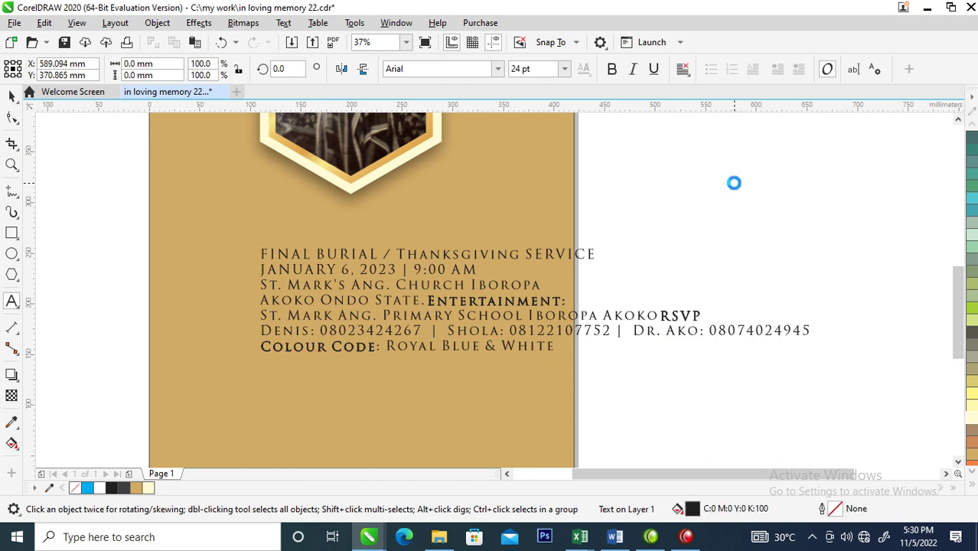
- Position the pasted lines between the portrait and the lowered funeral details, and break them apart into separate line objects
{"action": "key", "text": "ctrl+space"}
{"action": "left_click_drag", "start_coordinate": [498, 259], "coordinate": [476, 400]}
{"action": "left_click_drag", "start_coordinate": [839, 182], "coordinate": [330, 302]}
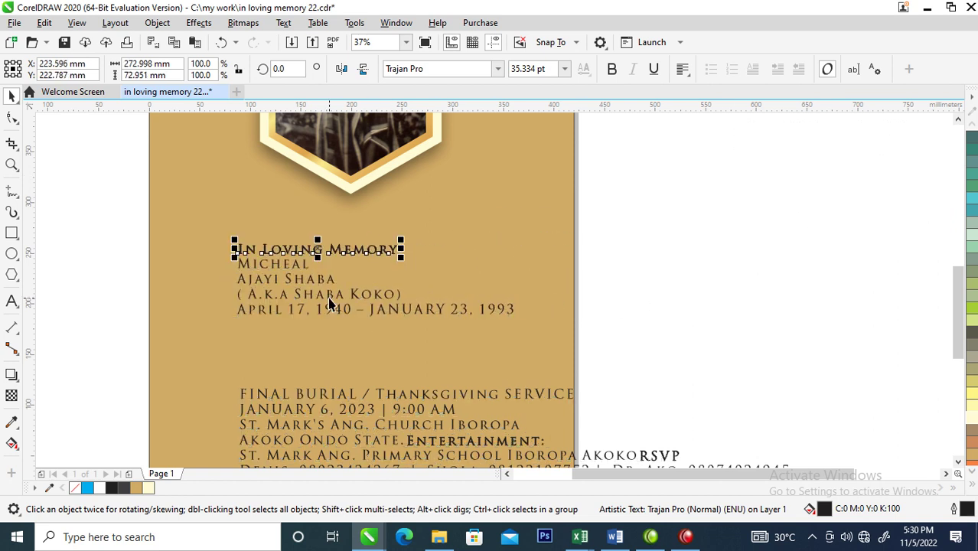
- Move the "In Loving Memory" line to the top of the poster, above the hexagonal portrait
{"action": "scroll", "coordinate": [329, 304], "scroll_direction": "down", "scroll_amount": 2}
{"action": "key", "text": "z"}
{"action": "left_click_drag", "start_coordinate": [165, 323], "coordinate": [527, 117]}
{"action": "left_click_drag", "start_coordinate": [486, 396], "coordinate": [508, 141]}
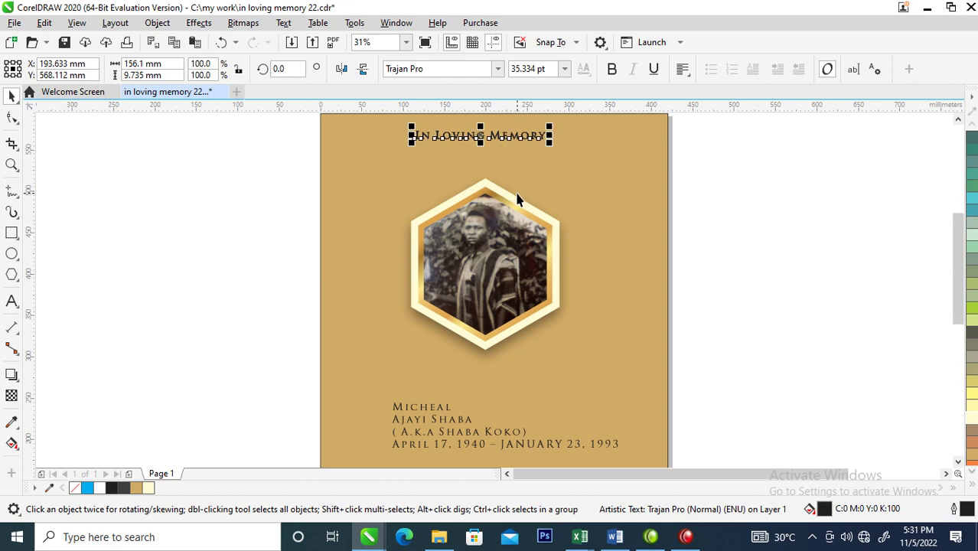
- Enlarge the deceased's first name below the portrait to about 311 × 43 mm, at 157.54 pt
{"action": "left_click", "coordinate": [449, 415]}
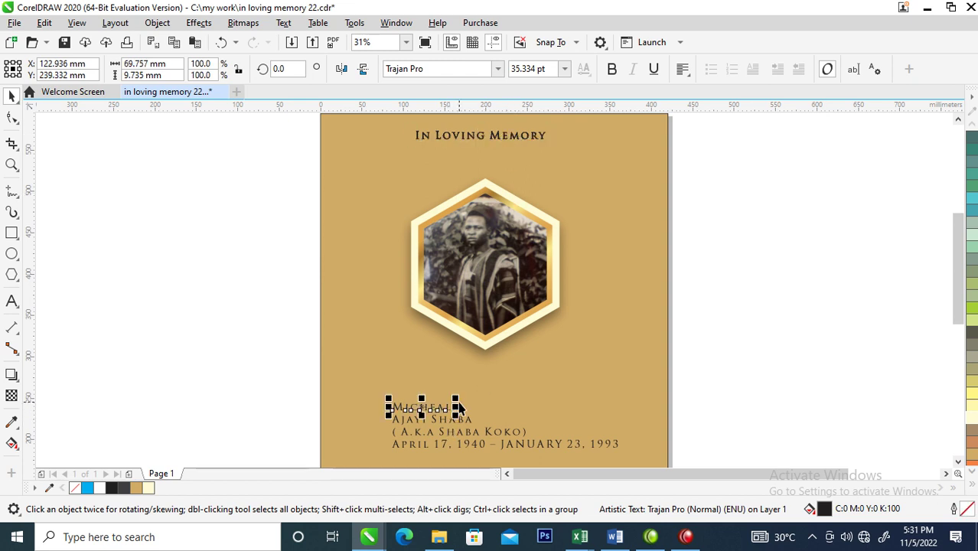
{"action": "left_click_drag", "start_coordinate": [462, 399], "coordinate": [656, 258]}
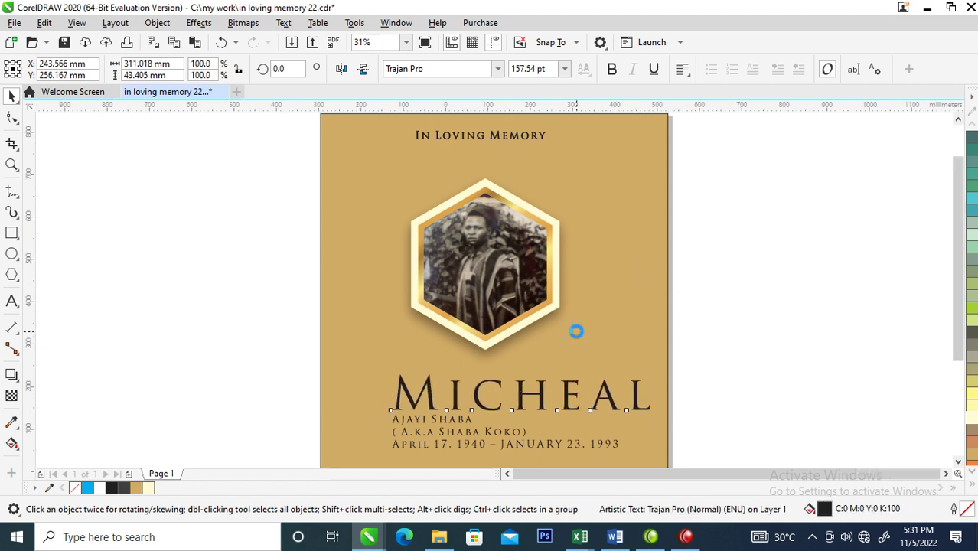
{"action": "scroll", "coordinate": [576, 336], "scroll_direction": "down", "scroll_amount": 5}
{"action": "key", "text": "z"}
{"action": "left_click_drag", "start_coordinate": [472, 240], "coordinate": [683, 417]}
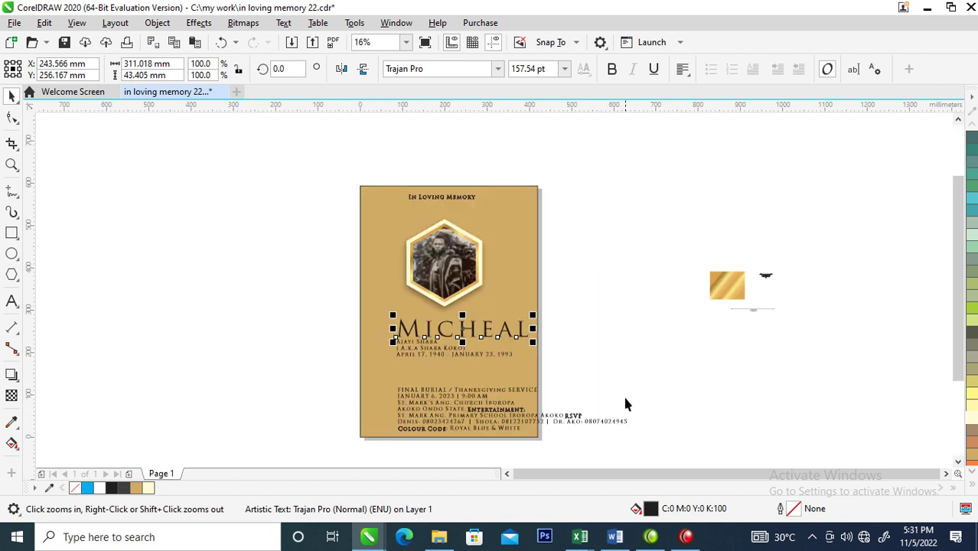
{"action": "key", "text": "space"}
{"action": "left_click", "coordinate": [534, 283]}
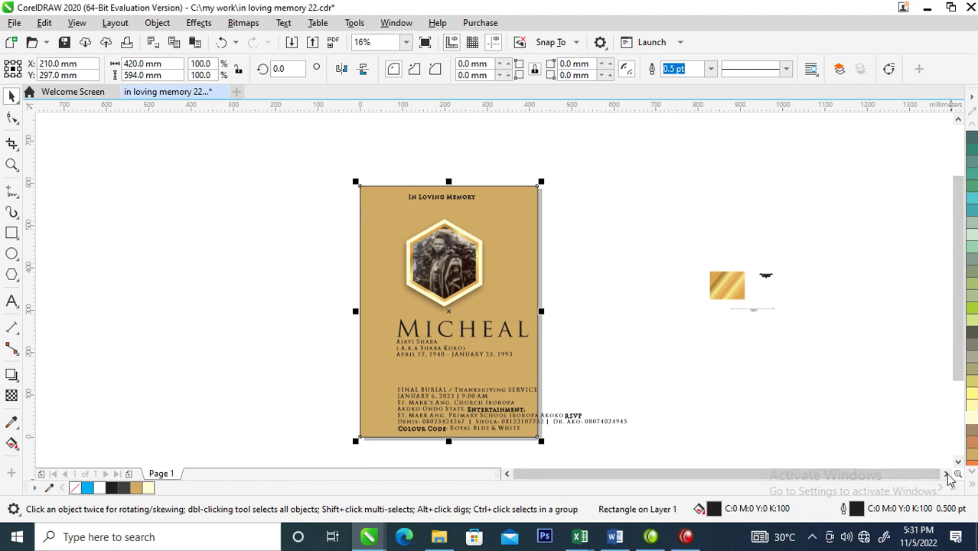
{"action": "left_click", "coordinate": [564, 219]}
{"action": "left_click", "coordinate": [509, 212]}
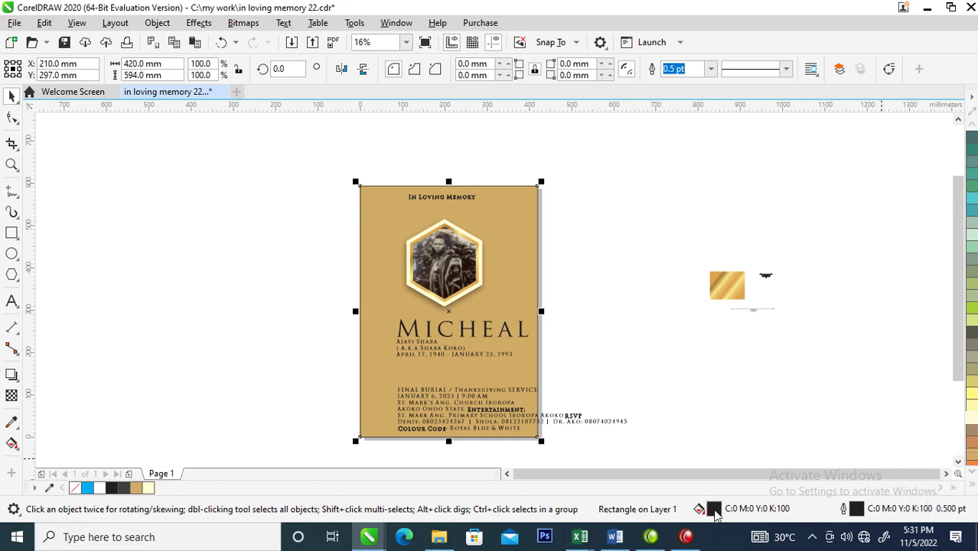
{"action": "key", "text": "shift+F11"}
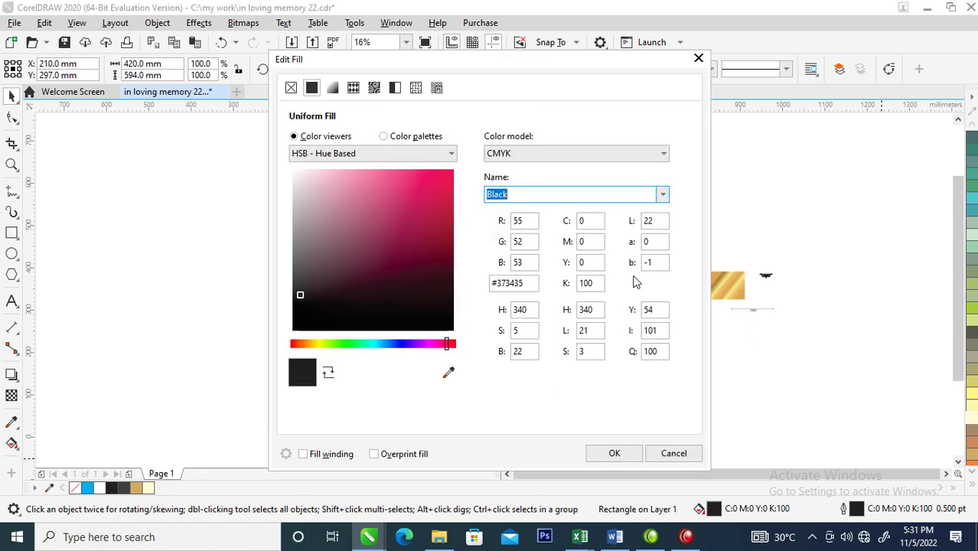
{"action": "left_click", "coordinate": [699, 58]}
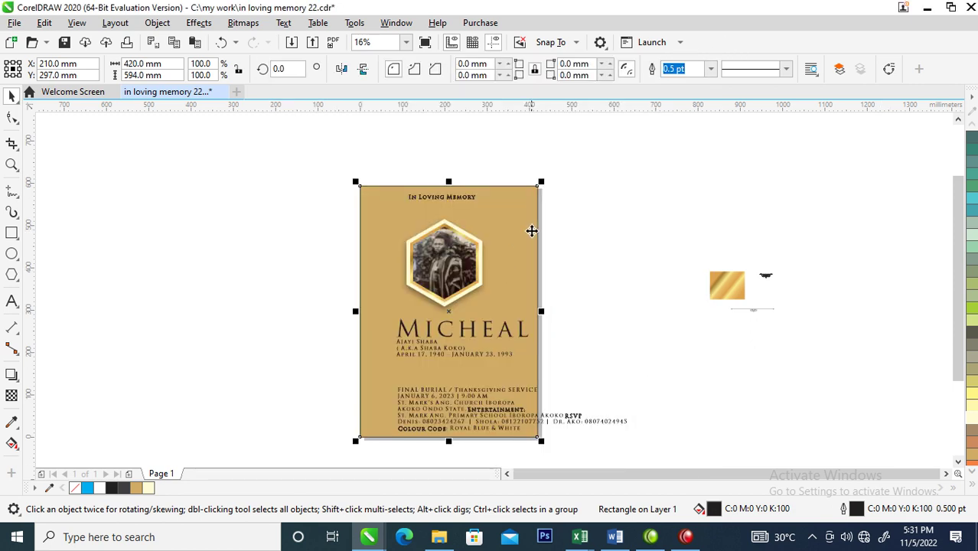
{"action": "key", "text": "Delete"}
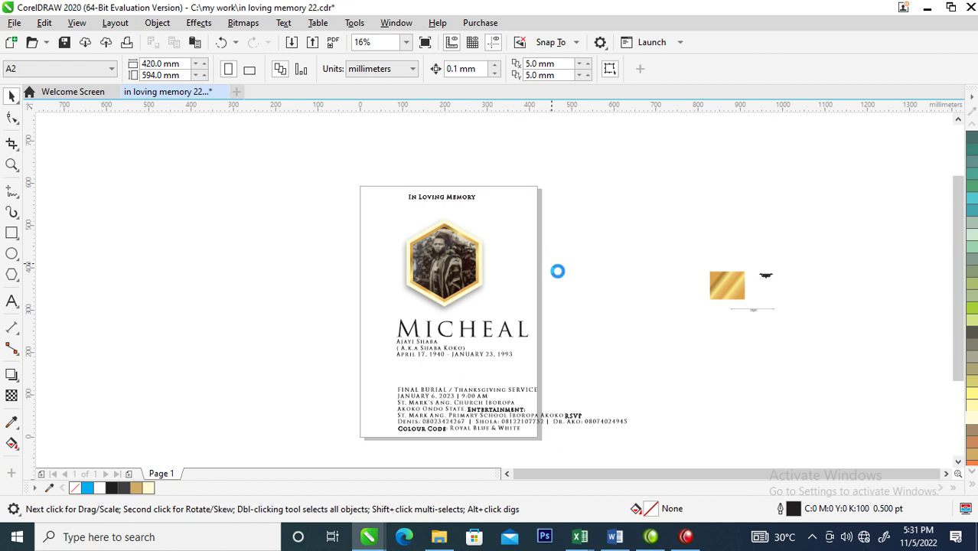
{"action": "key", "text": "ctrl+z"}
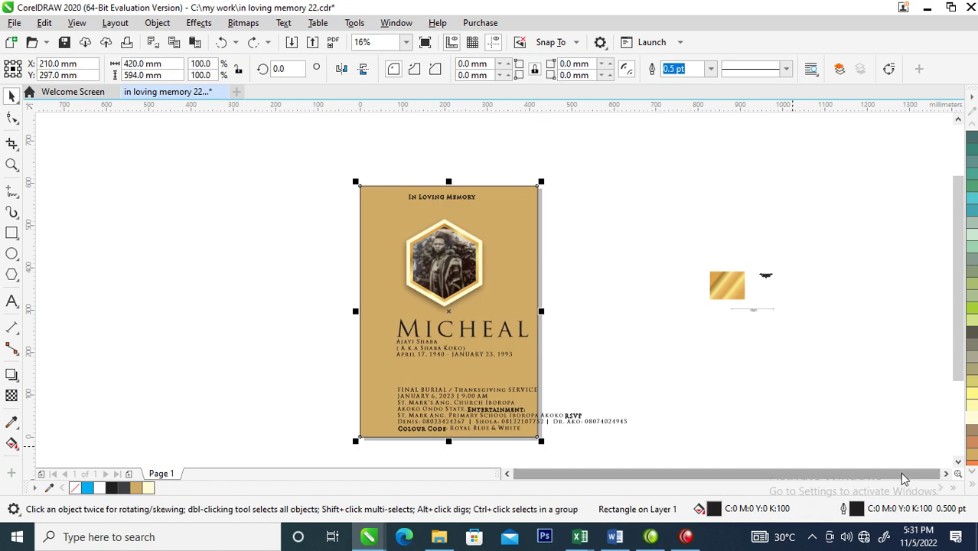
- Remove the background rectangle's outline and give it a dark brown uniform fill of C60 M61 Y87 K68
{"action": "left_click", "coordinate": [969, 488]}
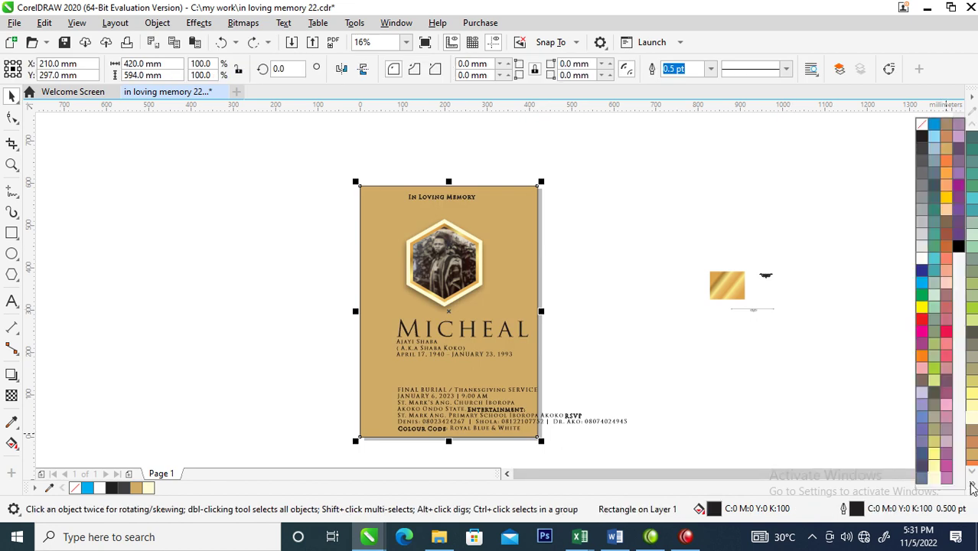
{"action": "right_click", "coordinate": [922, 123]}
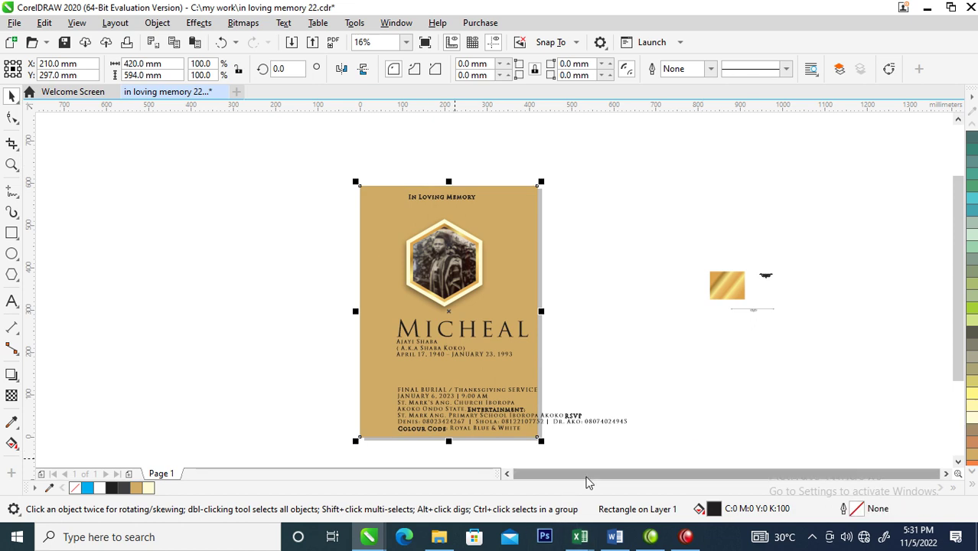
{"action": "double_click", "coordinate": [715, 511]}
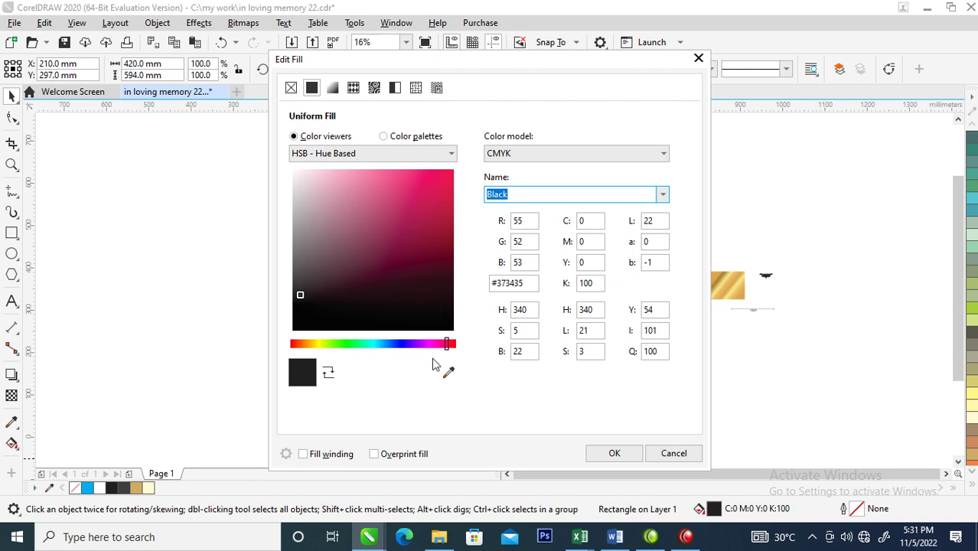
{"action": "left_click", "coordinate": [437, 251]}
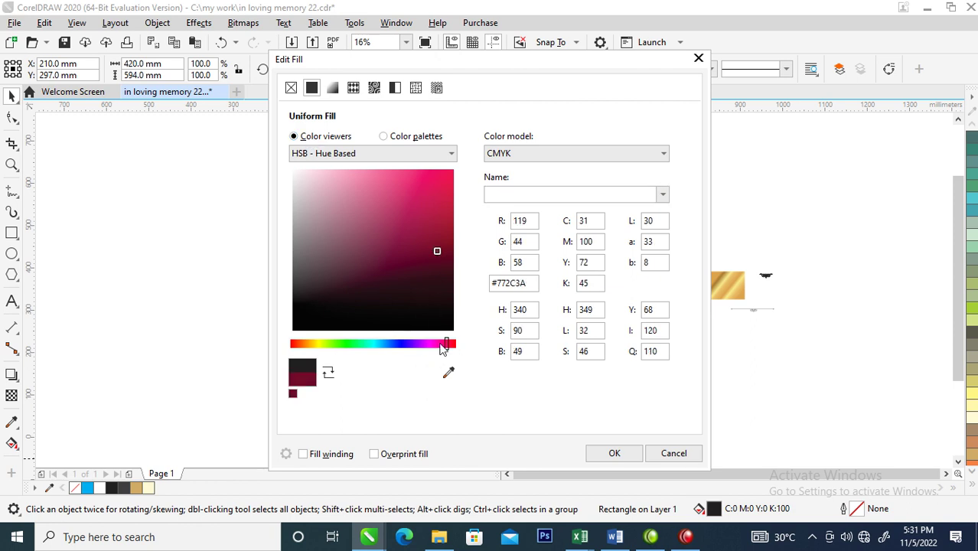
{"action": "left_click_drag", "start_coordinate": [447, 346], "coordinate": [314, 341]}
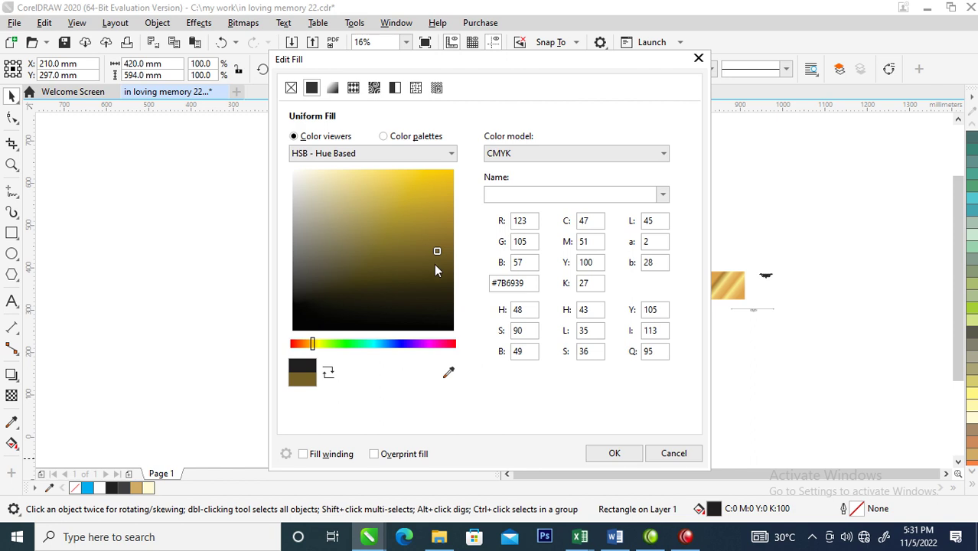
{"action": "mouse_move", "coordinate": [437, 253]}
{"action": "left_mouse_down"}
{"action": "mouse_move", "coordinate": [454, 314]}
{"action": "mouse_move", "coordinate": [456, 289]}
{"action": "left_mouse_up"}
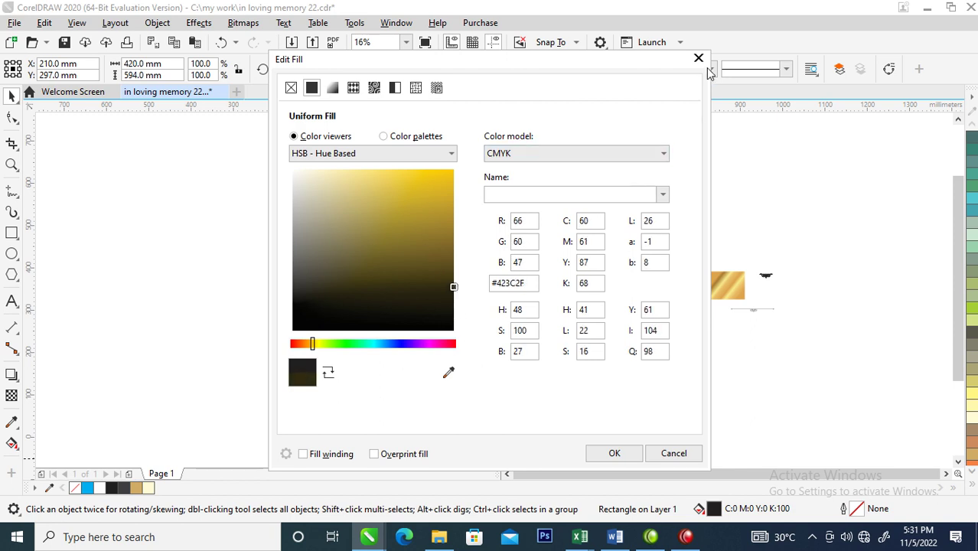
{"action": "left_click", "coordinate": [617, 454]}
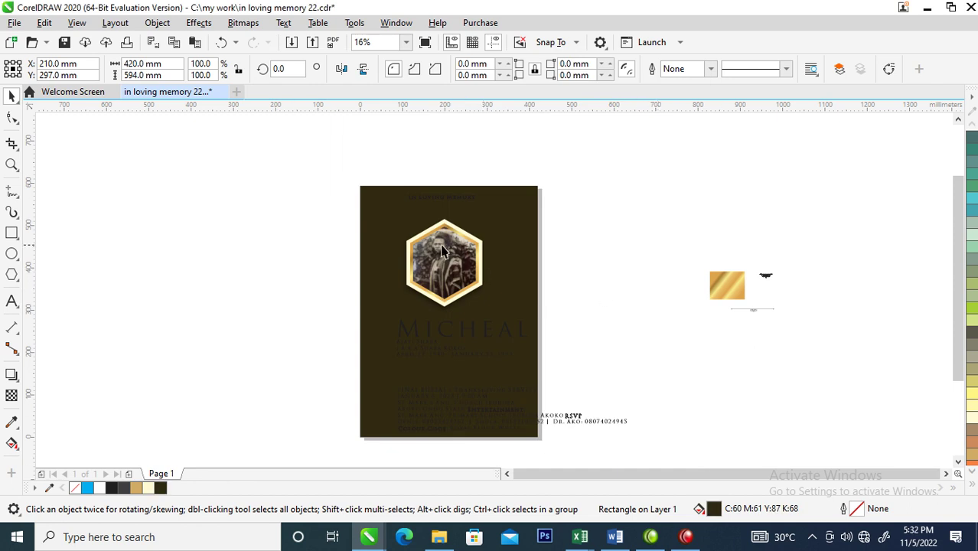
- Fill the four text lines below the portrait, from the first name to the life dates, with white
{"action": "key", "text": "z"}
{"action": "left_click_drag", "start_coordinate": [342, 200], "coordinate": [751, 375]}
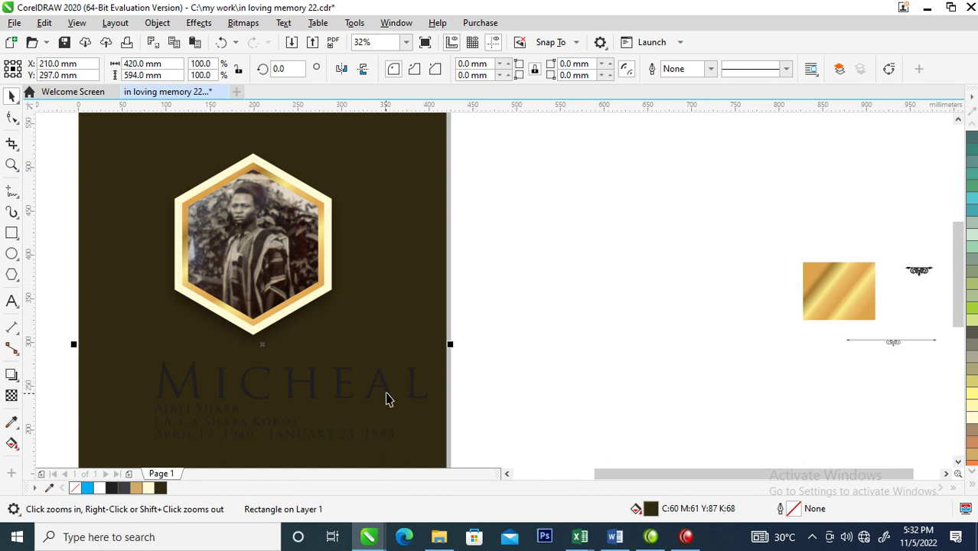
{"action": "right_click", "coordinate": [476, 381]}
{"action": "left_click_drag", "start_coordinate": [534, 351], "coordinate": [453, 474]}
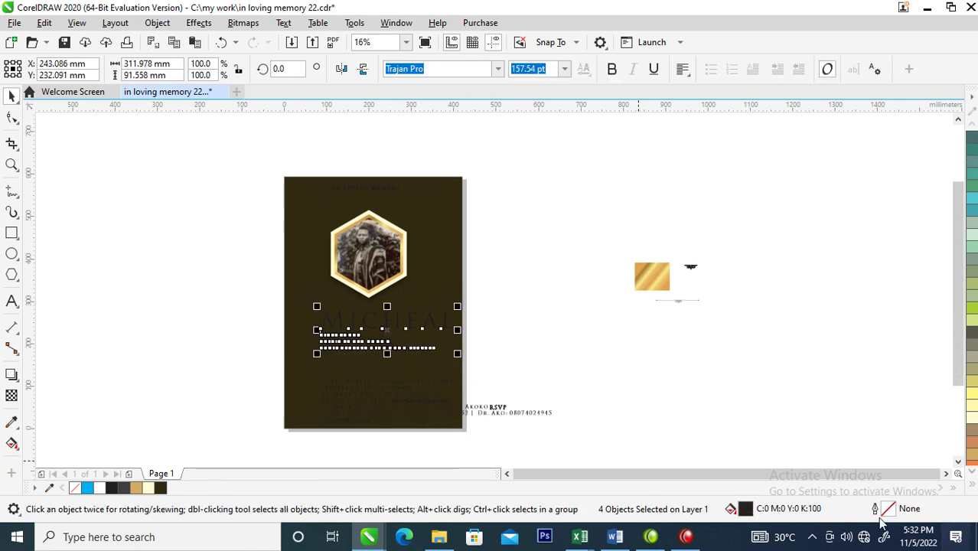
{"action": "left_click", "coordinate": [973, 487]}
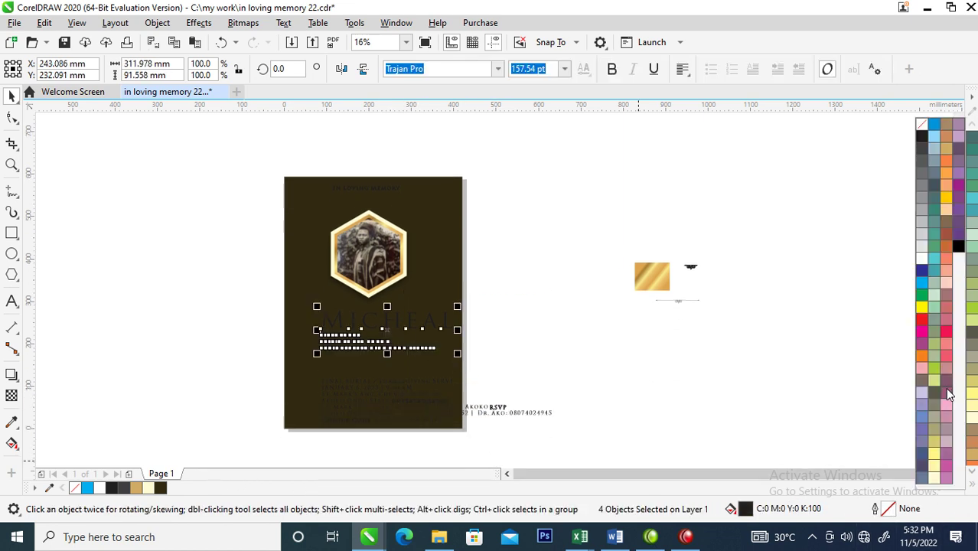
{"action": "left_click", "coordinate": [920, 266]}
- Give the "In Loving Memory" line above the portrait a white fill and white outline
{"action": "key", "text": "z"}
{"action": "left_click_drag", "start_coordinate": [188, 155], "coordinate": [506, 280]}
{"action": "key", "text": "space"}
{"action": "left_click_drag", "start_coordinate": [749, 150], "coordinate": [349, 271]}
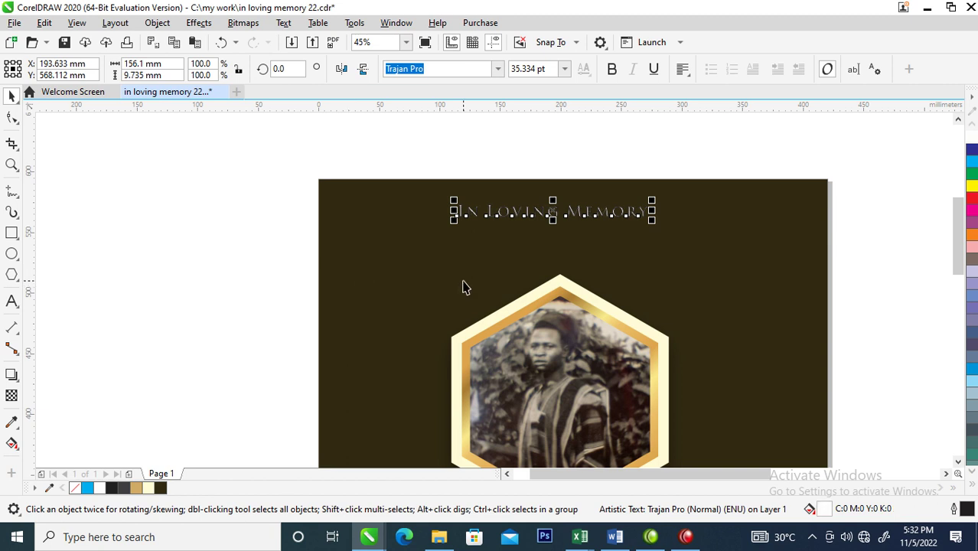
{"action": "scroll", "coordinate": [463, 286], "scroll_direction": "down", "scroll_amount": 2}
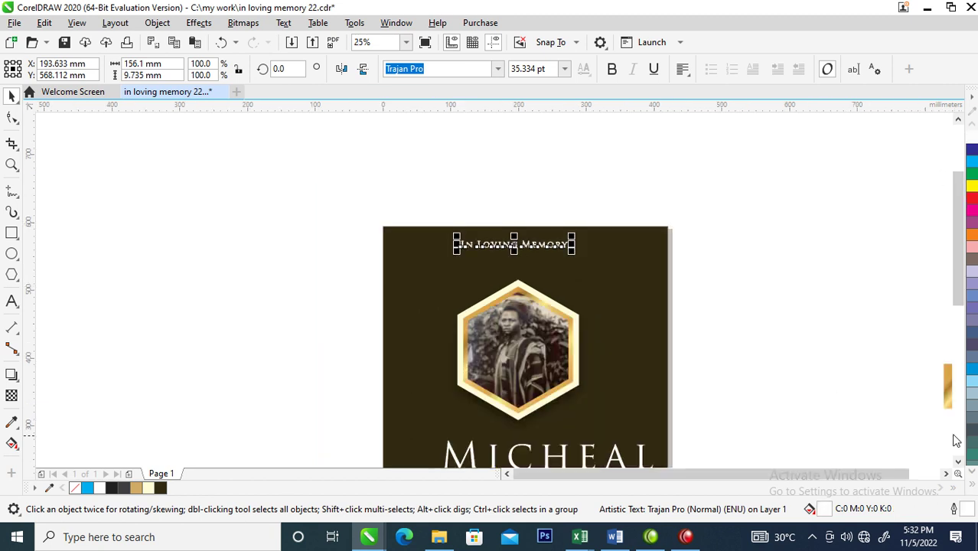
- Copy all properties of the gold gradient rectangle beside the page onto the large first name
{"action": "key", "text": "z"}
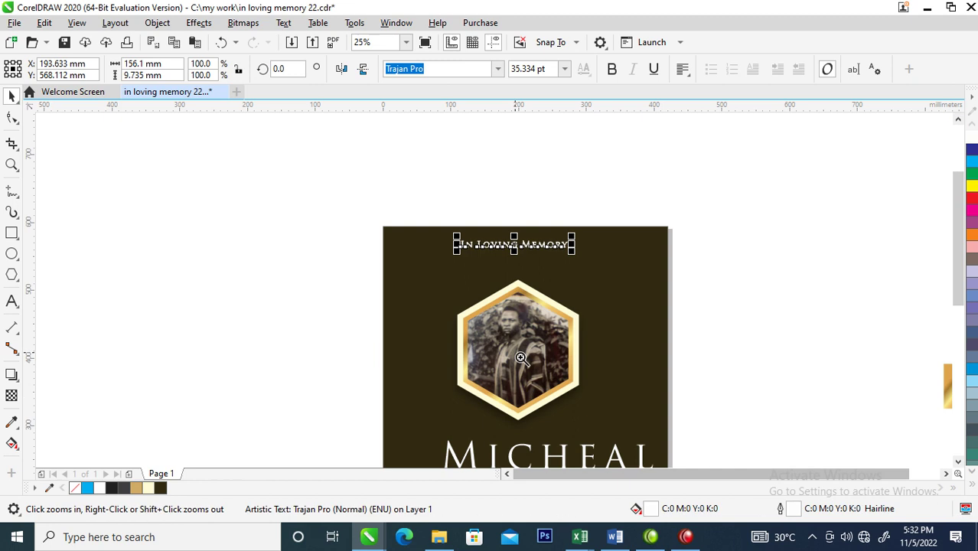
{"action": "left_click_drag", "start_coordinate": [379, 327], "coordinate": [397, 346]}
{"action": "scroll", "coordinate": [396, 346], "scroll_direction": "down", "scroll_amount": 1}
{"action": "left_click", "coordinate": [637, 395]}
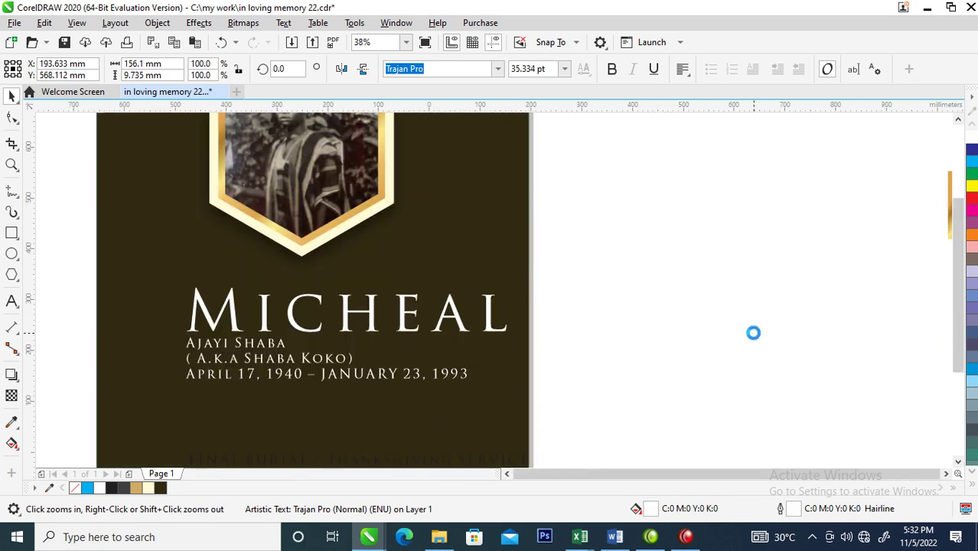
{"action": "scroll", "coordinate": [753, 331], "scroll_direction": "down", "scroll_amount": 5}
{"action": "left_click_drag", "start_coordinate": [509, 235], "coordinate": [784, 361]}
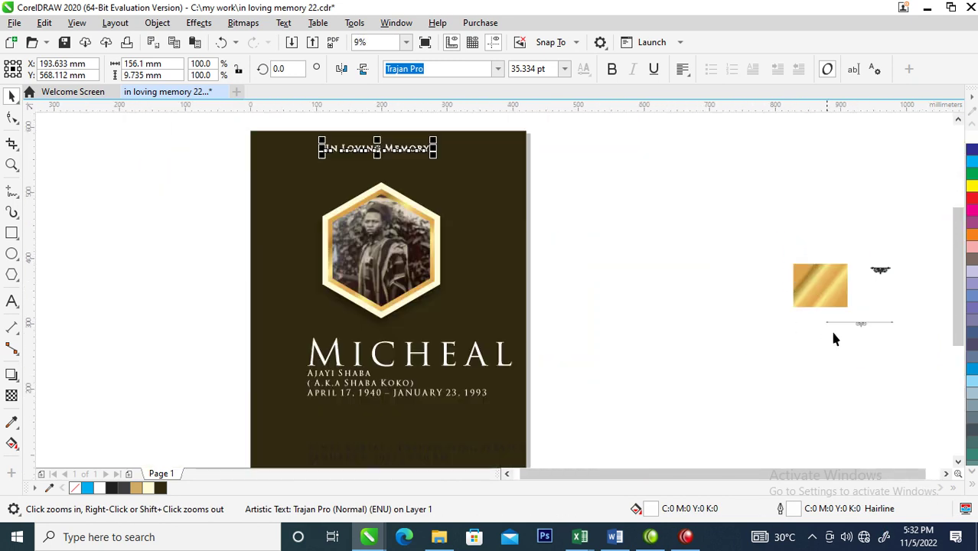
{"action": "key", "text": "space"}
{"action": "left_click_drag", "start_coordinate": [817, 284], "coordinate": [416, 356]}
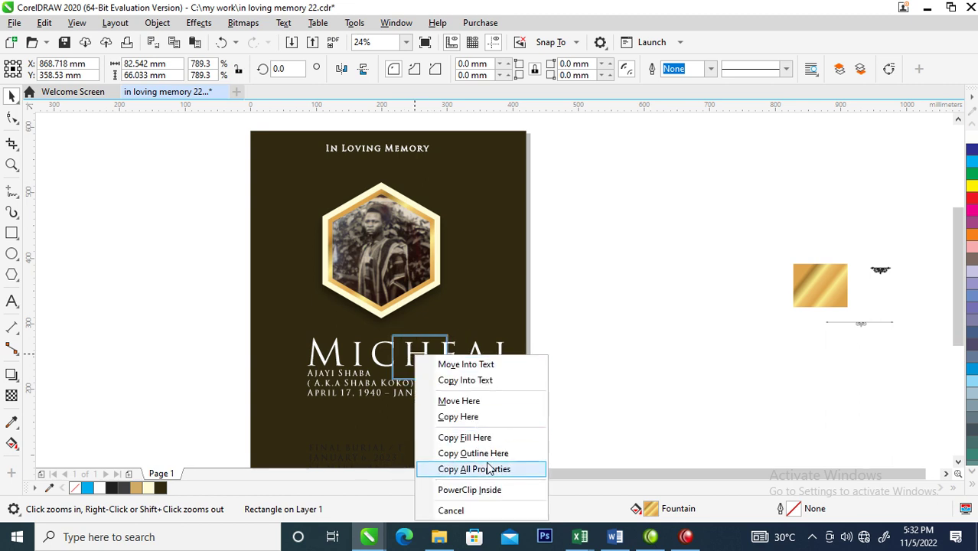
{"action": "left_click", "coordinate": [463, 469]}
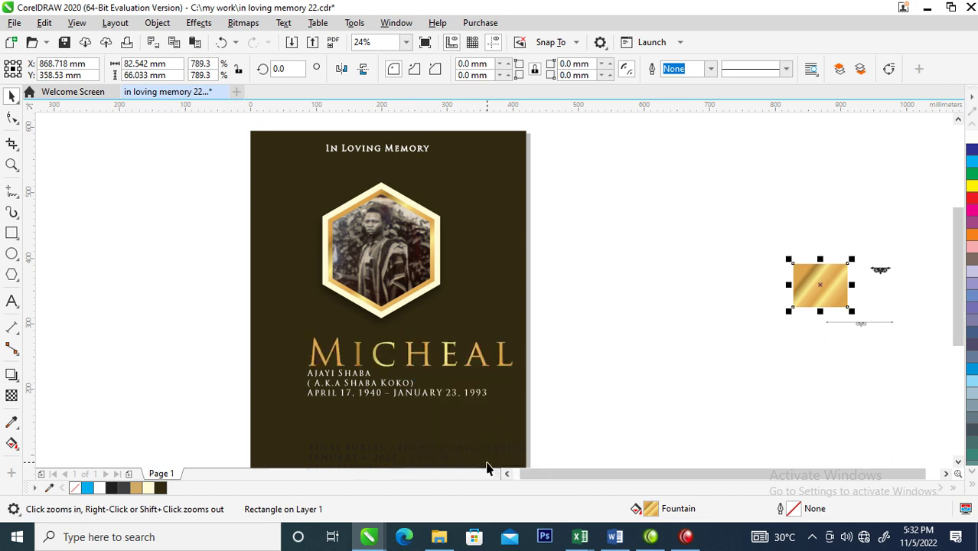
- Raise the first name closer to the portrait and enlarge the name line beneath it to about 225 × 28 mm, at 81.899 pt
{"action": "left_click", "coordinate": [503, 354]}
{"action": "left_click", "coordinate": [483, 345]}
{"action": "left_click_drag", "start_coordinate": [165, 250], "coordinate": [574, 417]}
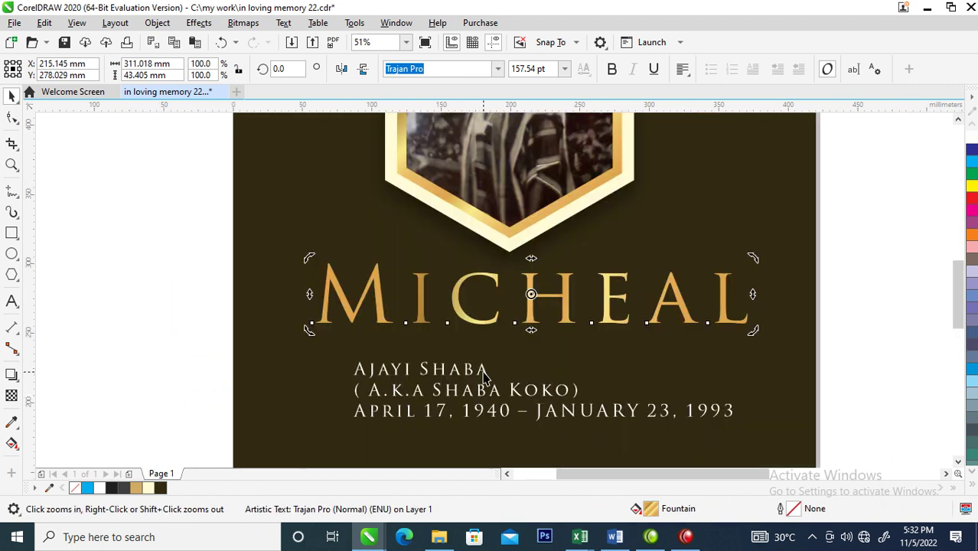
{"action": "left_click", "coordinate": [484, 372]}
{"action": "left_click_drag", "start_coordinate": [494, 358], "coordinate": [671, 351]}
- Apply the gold gradient rectangle's fill to the enlarged name line beneath the first name
{"action": "scroll", "coordinate": [671, 351], "scroll_direction": "down", "scroll_amount": 5}
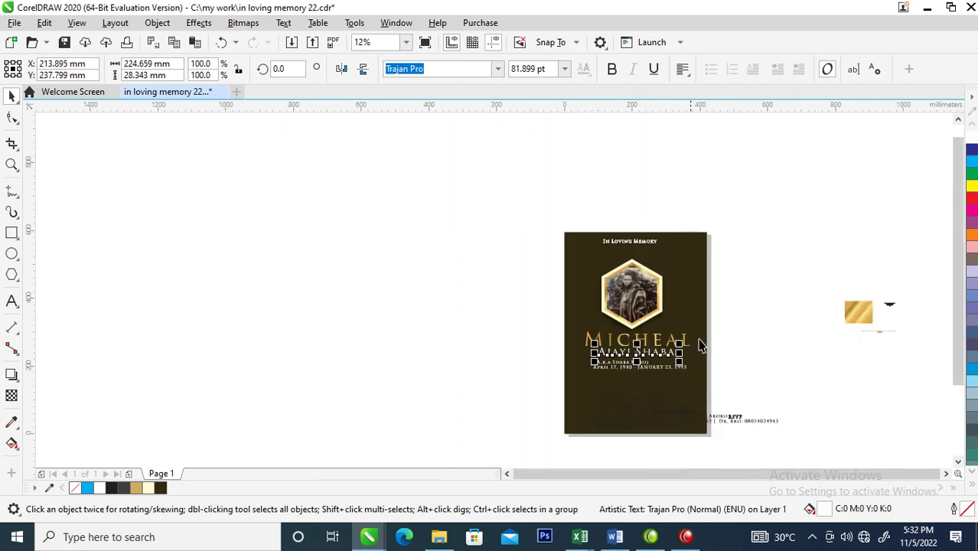
{"action": "left_click_drag", "start_coordinate": [850, 318], "coordinate": [654, 362]}
{"action": "left_click", "coordinate": [709, 304]}
- Align the alias and life-dates lines so they are centred horizontally under the second name line
{"action": "key", "text": "z"}
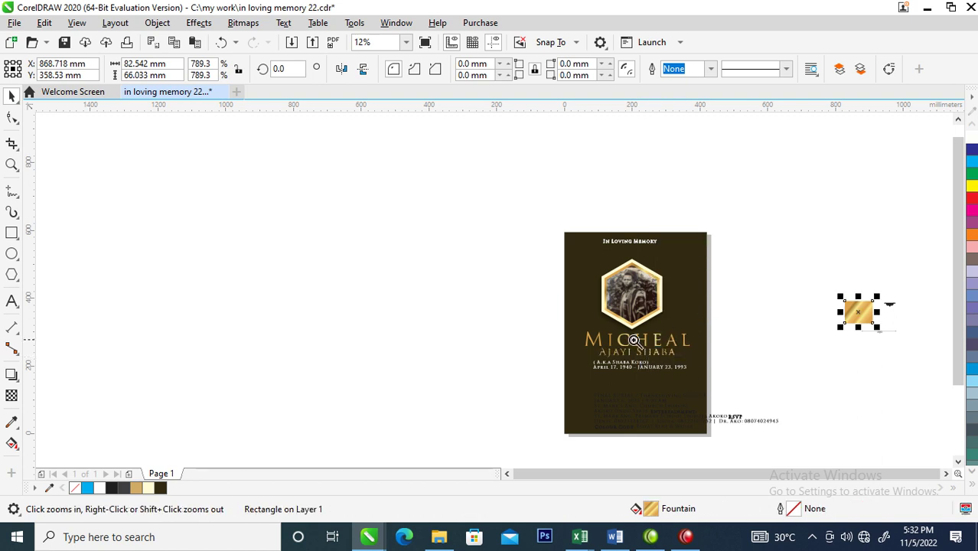
{"action": "left_click", "coordinate": [773, 435]}
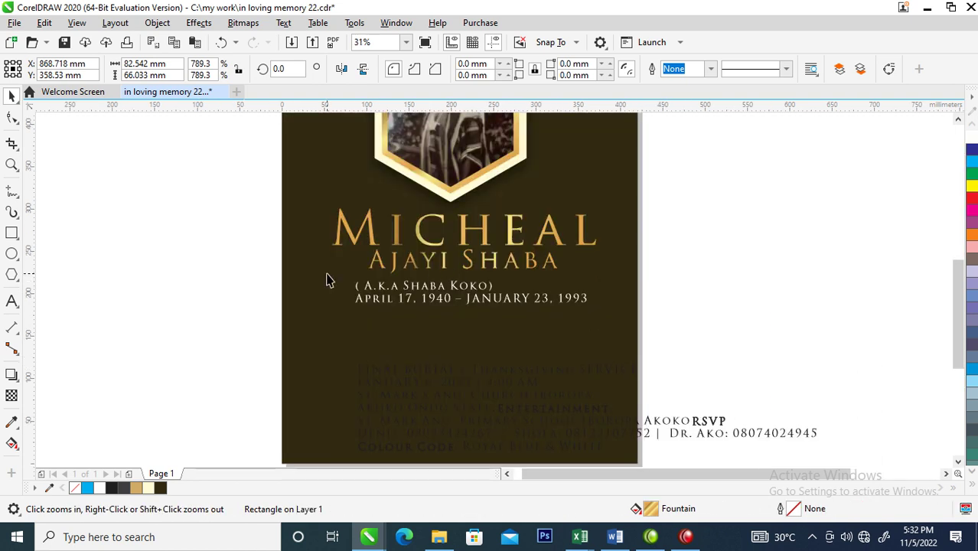
{"action": "key", "text": "space"}
{"action": "left_click_drag", "start_coordinate": [229, 274], "coordinate": [738, 324]}
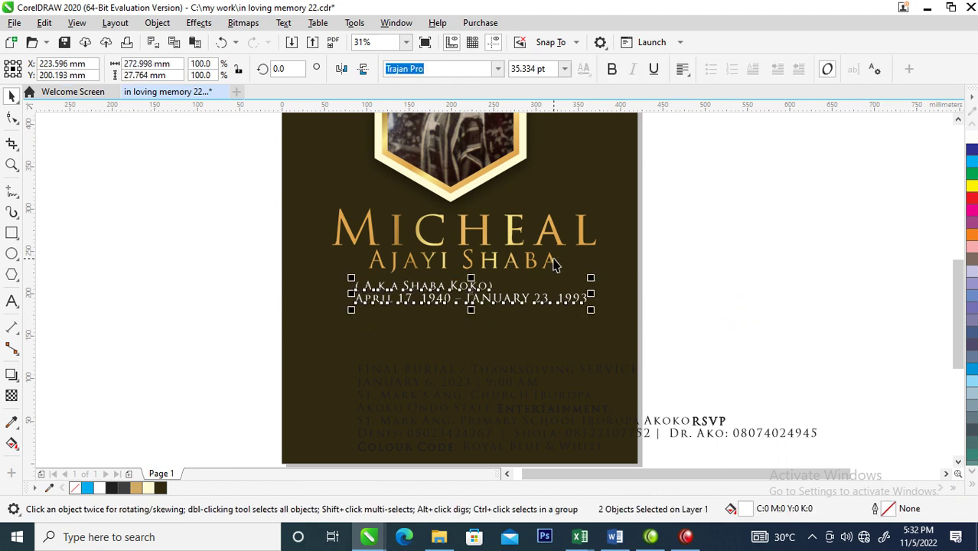
{"action": "left_click", "coordinate": [555, 263], "text": "shift"}
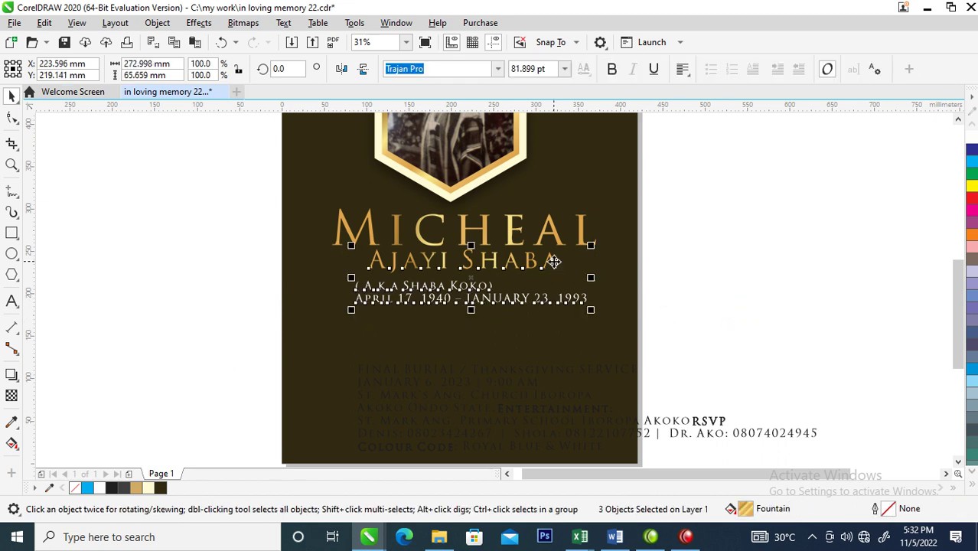
{"action": "key", "text": "c"}
{"action": "left_click", "coordinate": [731, 282]}
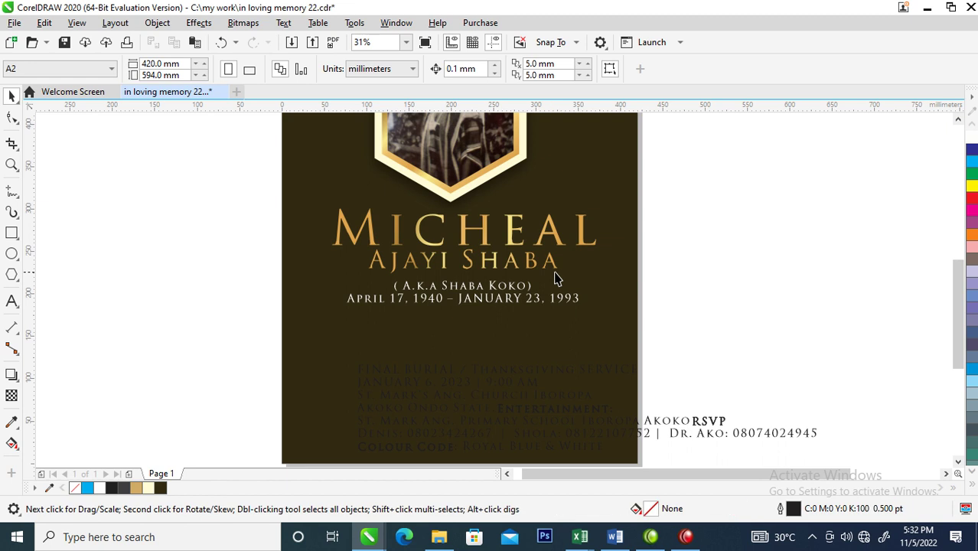
- Raise the alias line and the life-dates line so they sit closer beneath the gold name
{"action": "left_click", "coordinate": [525, 288]}
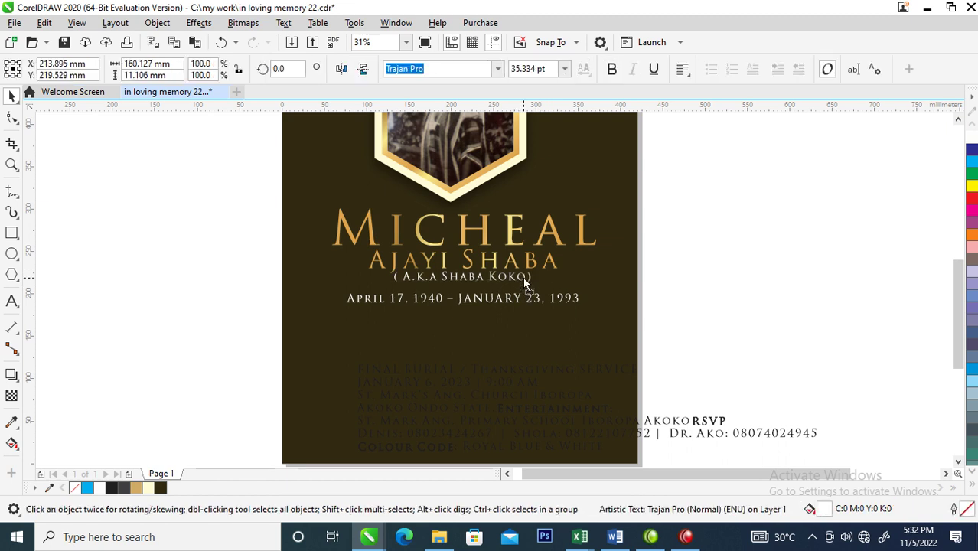
{"action": "key", "text": "shift+Up"}
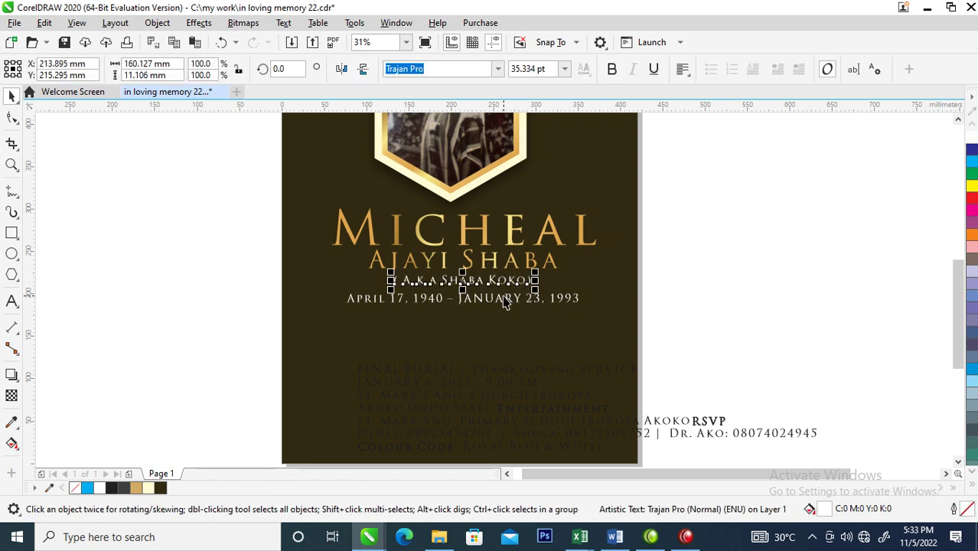
{"action": "left_click", "coordinate": [497, 303]}
{"action": "left_click_drag", "start_coordinate": [497, 303], "coordinate": [497, 297]}
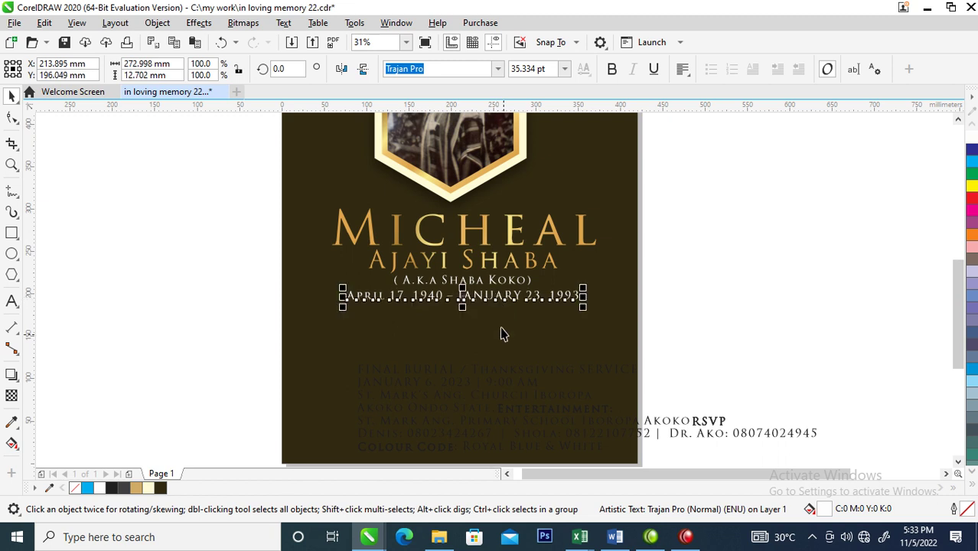
- Colour the whole funeral details block white, including its bold Entertainment, RSVP and Colour Code labels
{"action": "left_click", "coordinate": [618, 377]}
{"action": "left_click", "coordinate": [972, 137]}
{"action": "left_click_drag", "start_coordinate": [137, 256], "coordinate": [829, 470]}
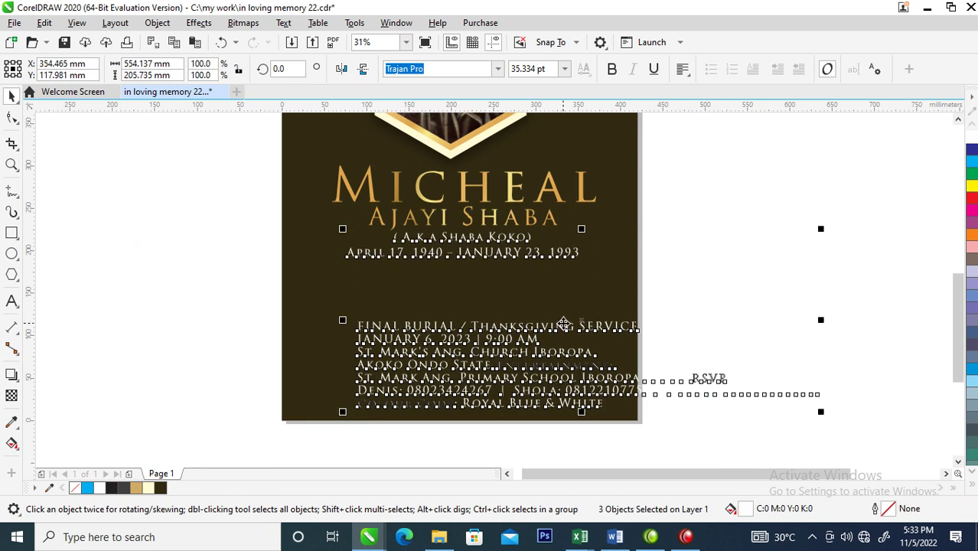
{"action": "key", "text": "Escape"}
{"action": "key", "text": "z"}
{"action": "left_click_drag", "start_coordinate": [239, 280], "coordinate": [818, 501]}
{"action": "key", "text": "space"}
{"action": "left_click", "coordinate": [562, 200]}
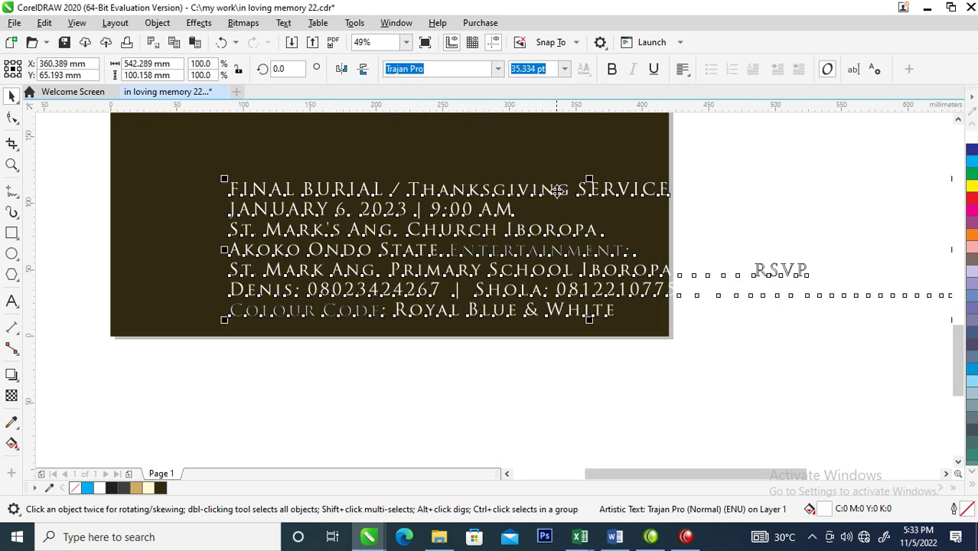
{"action": "left_click", "coordinate": [157, 22]}
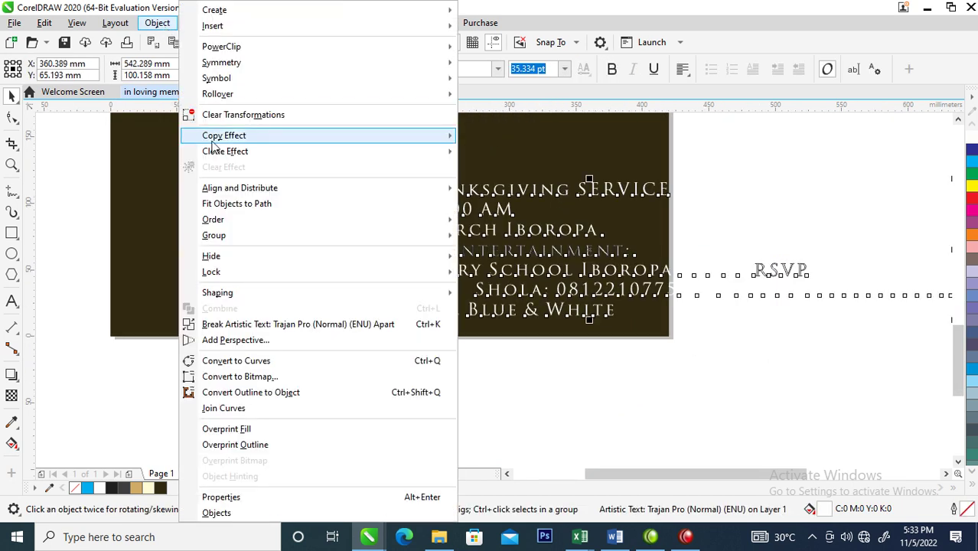
{"action": "left_click", "coordinate": [230, 115]}
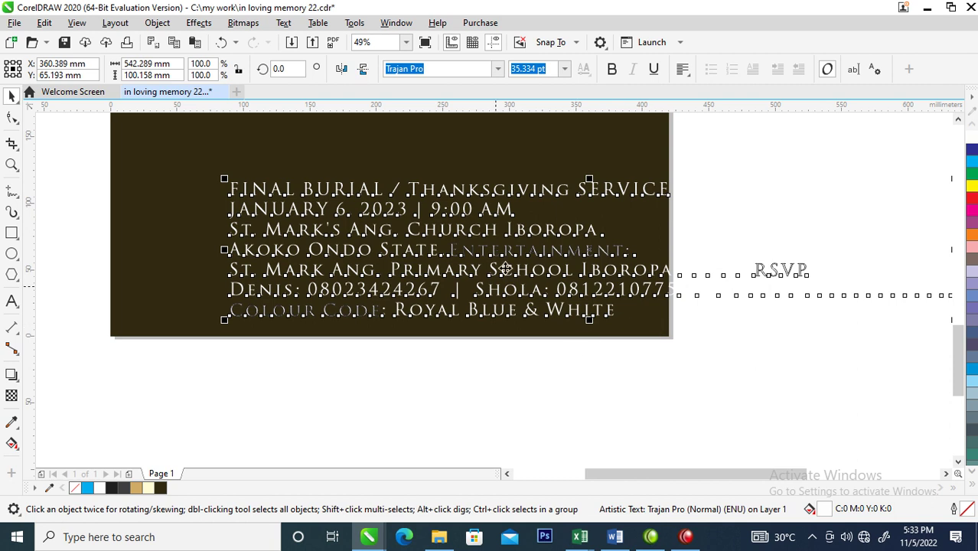
{"action": "left_click", "coordinate": [972, 139]}
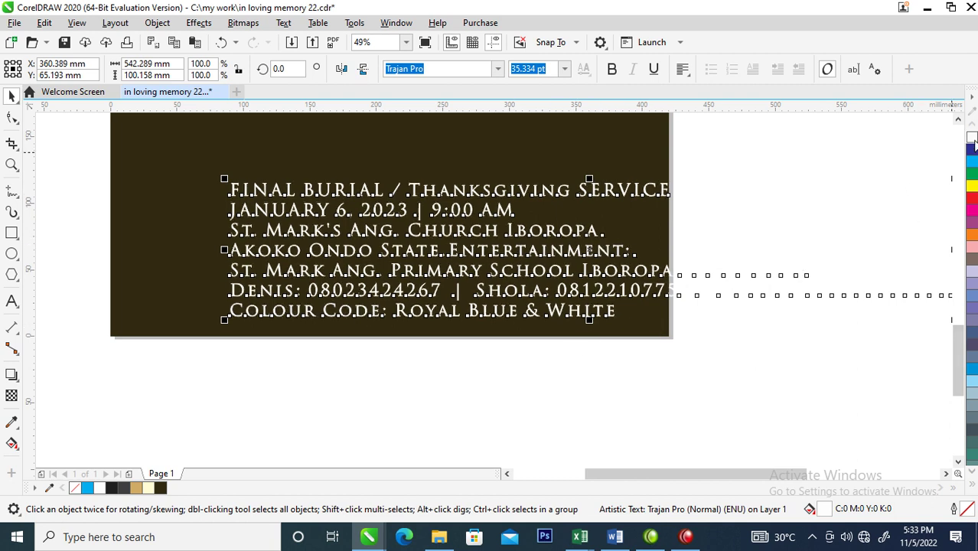
- Break the first line of the funeral details before "Thanksgiving" so "Thanksgiving SERVICE" starts its own line
{"action": "double_click", "coordinate": [580, 190]}
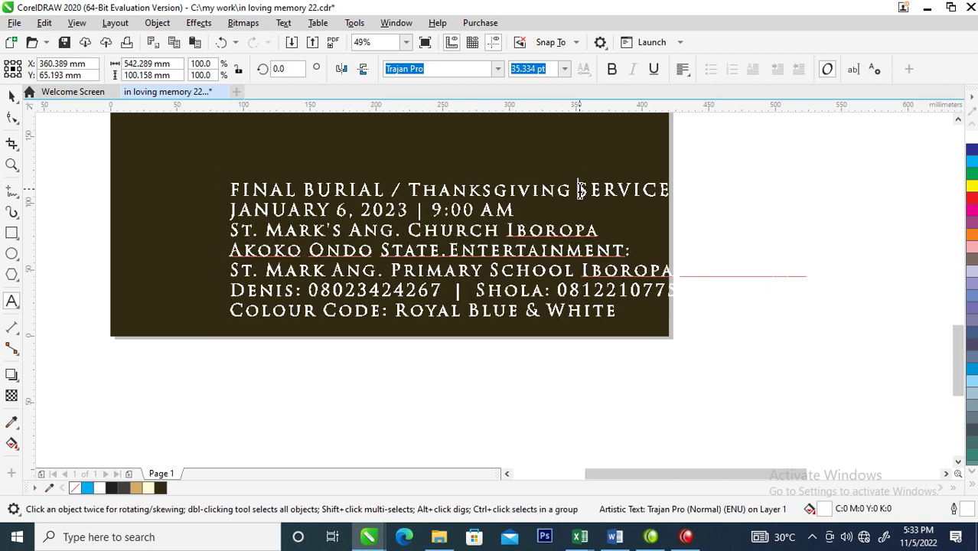
{"action": "left_click", "coordinate": [392, 190]}
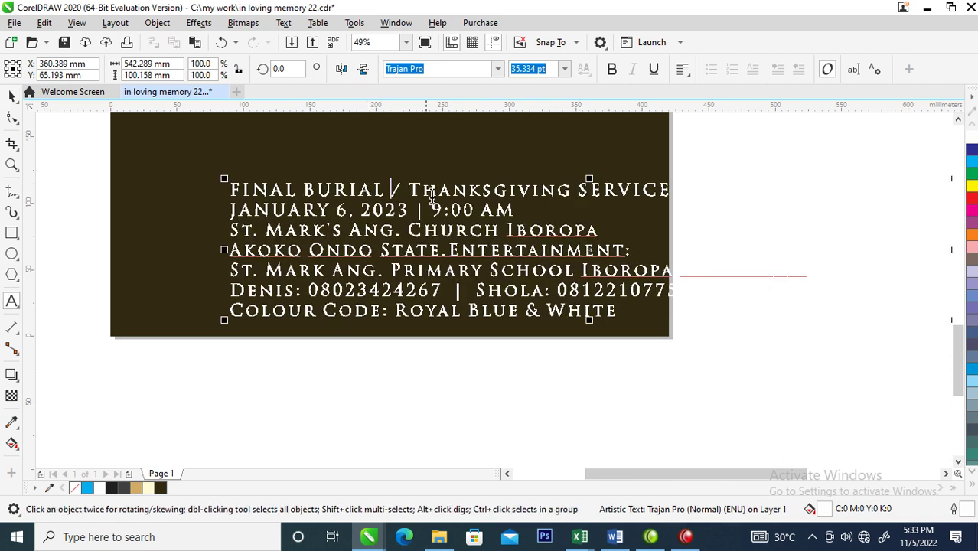
{"action": "left_click", "coordinate": [412, 187]}
{"action": "key", "text": "Return"}
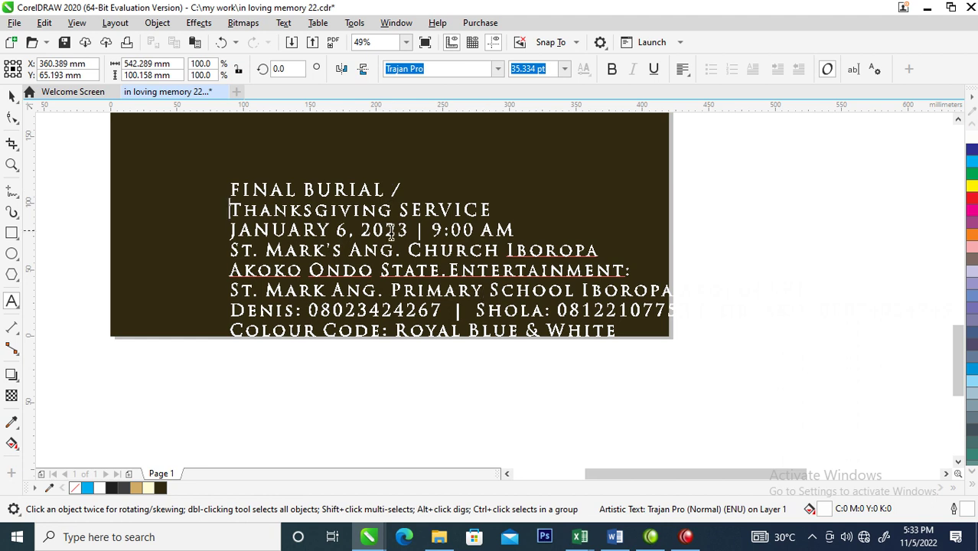
- Change the first two lines, "Final Burial / Thanksgiving Service", to UPPERCASE
{"action": "left_click_drag", "start_coordinate": [490, 208], "coordinate": [153, 189]}
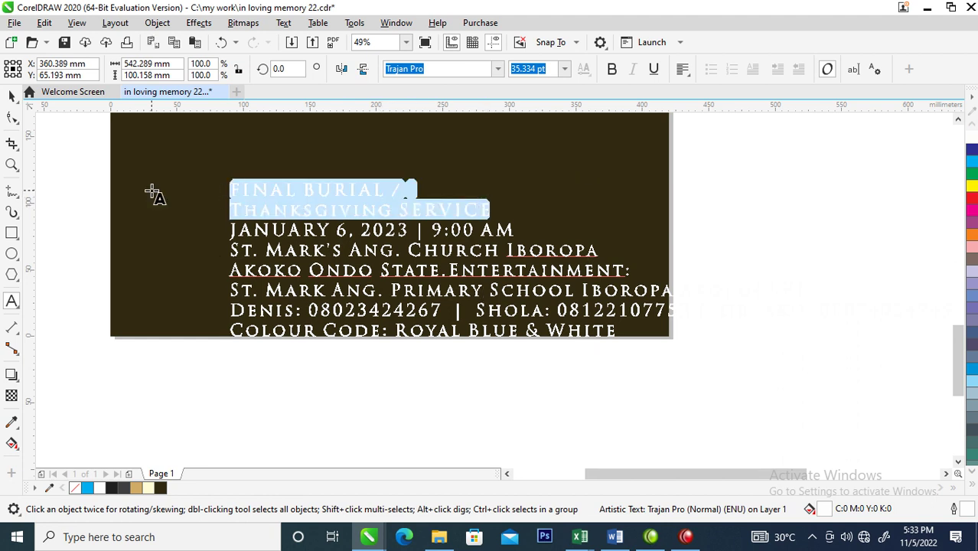
{"action": "key", "text": "shift+F3"}
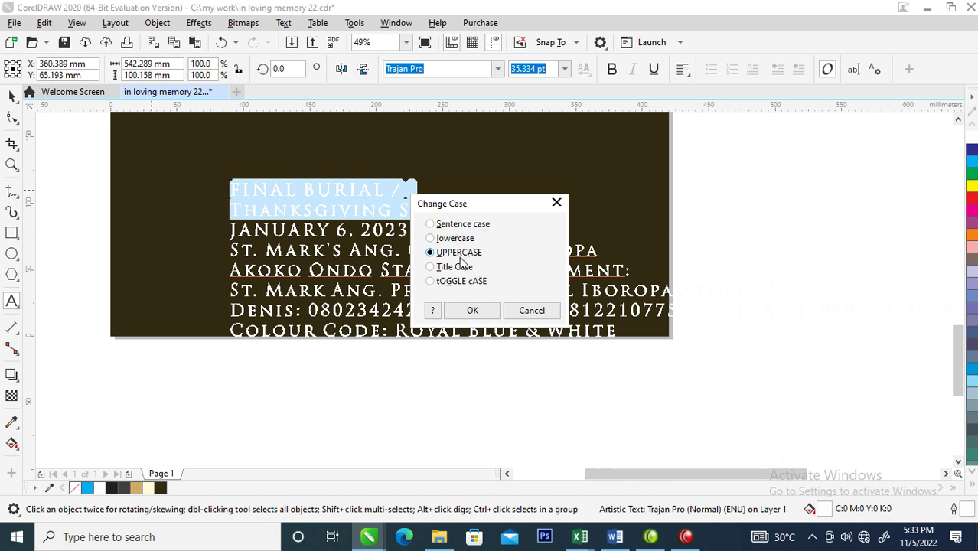
{"action": "left_click", "coordinate": [472, 310]}
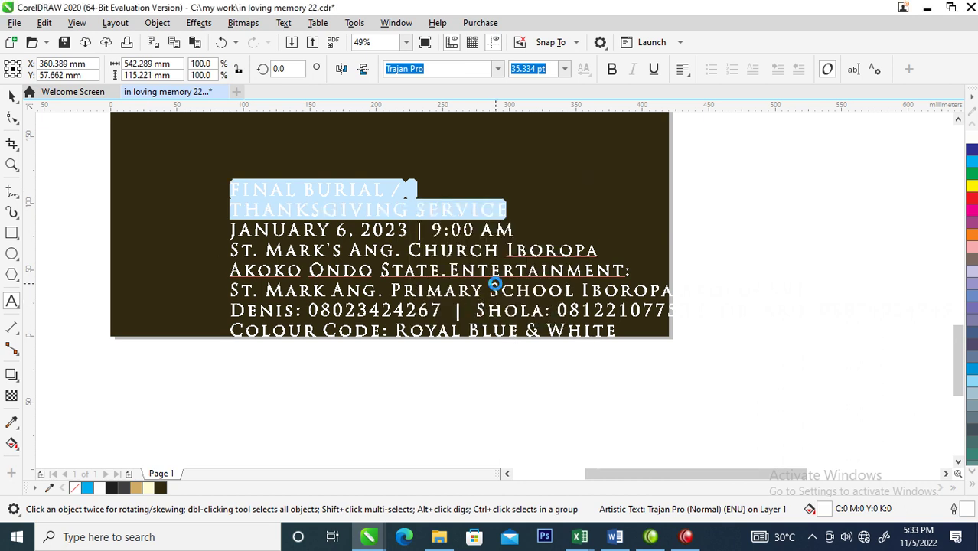
{"action": "key", "text": "ctrl+space"}
- Move the funeral details block higher on the page and start "Entertainment:" on its own line after a blank line
{"action": "left_click_drag", "start_coordinate": [519, 235], "coordinate": [494, 162]}
{"action": "left_click", "coordinate": [529, 190]}
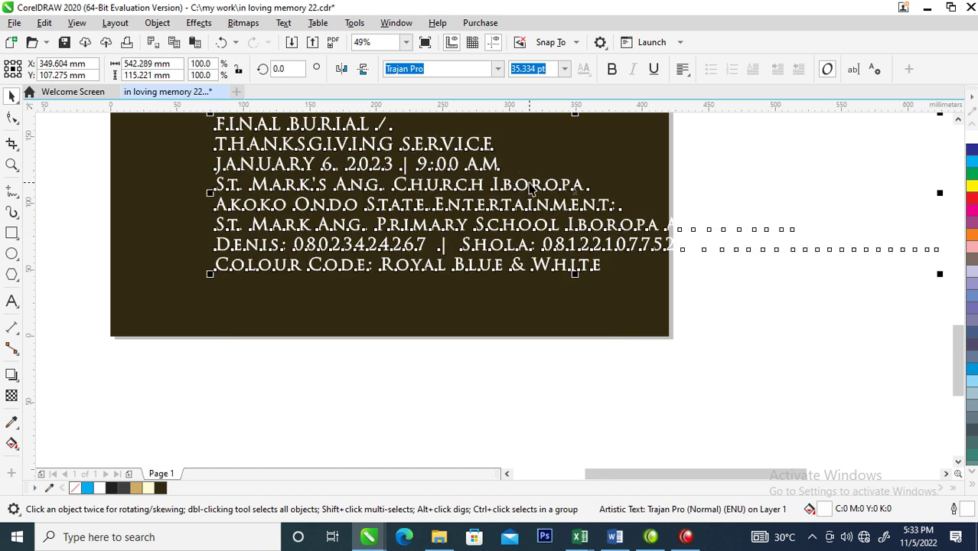
{"action": "double_click", "coordinate": [538, 185]}
{"action": "left_click", "coordinate": [433, 204]}
{"action": "key", "text": "Return"}
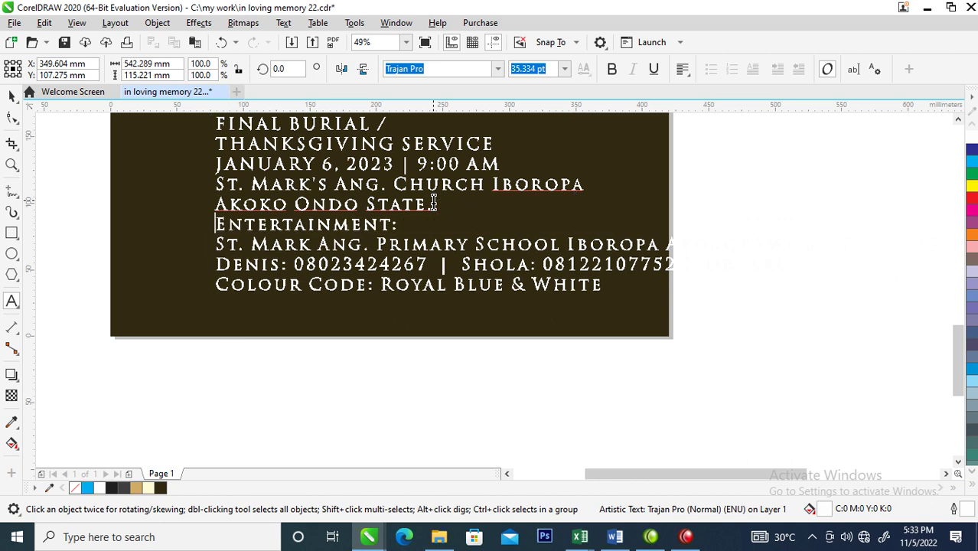
{"action": "key", "text": "Return"}
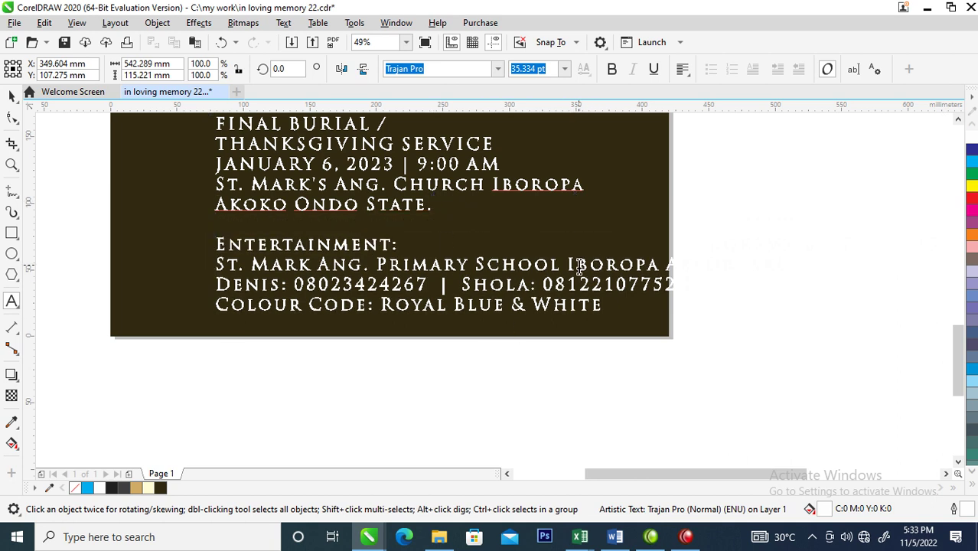
{"action": "key", "text": "ctrl+space"}
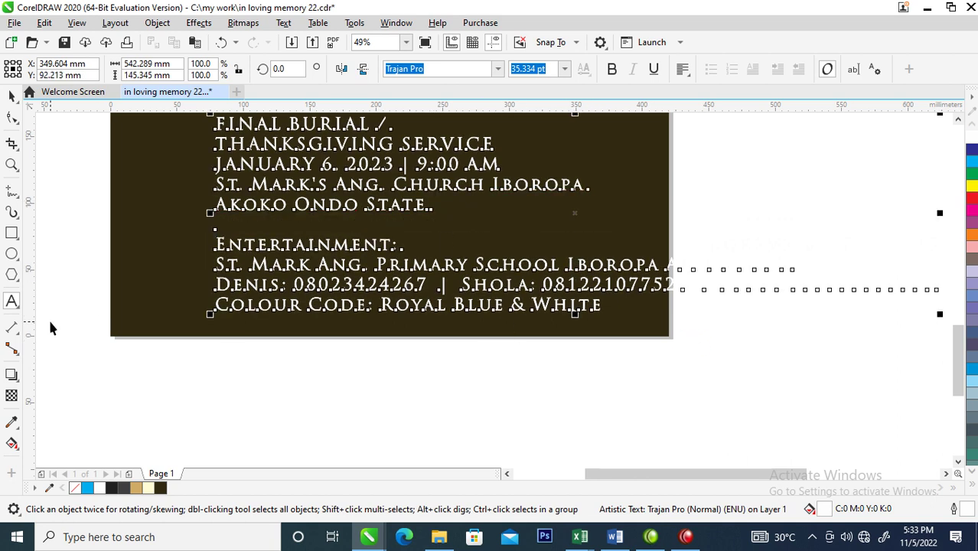
- Fill the funeral details cyan and start "RSVP" on its own line after a blank line
{"action": "double_click", "coordinate": [582, 299]}
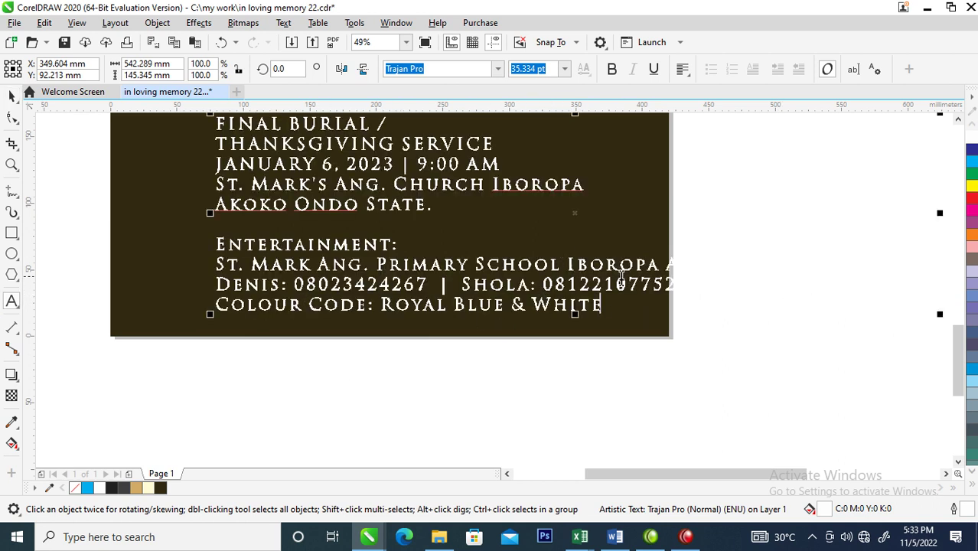
{"action": "key", "text": "ctrl+space"}
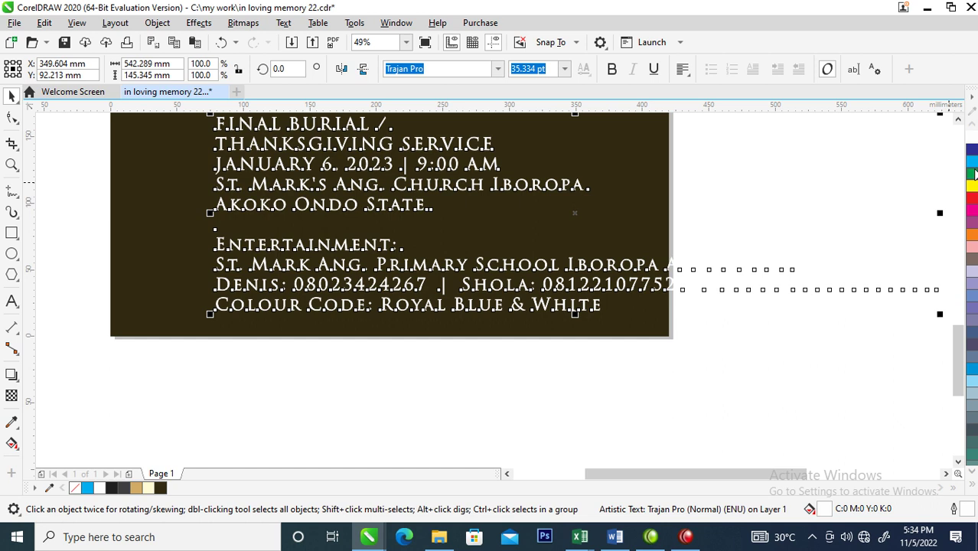
{"action": "double_click", "coordinate": [737, 261]}
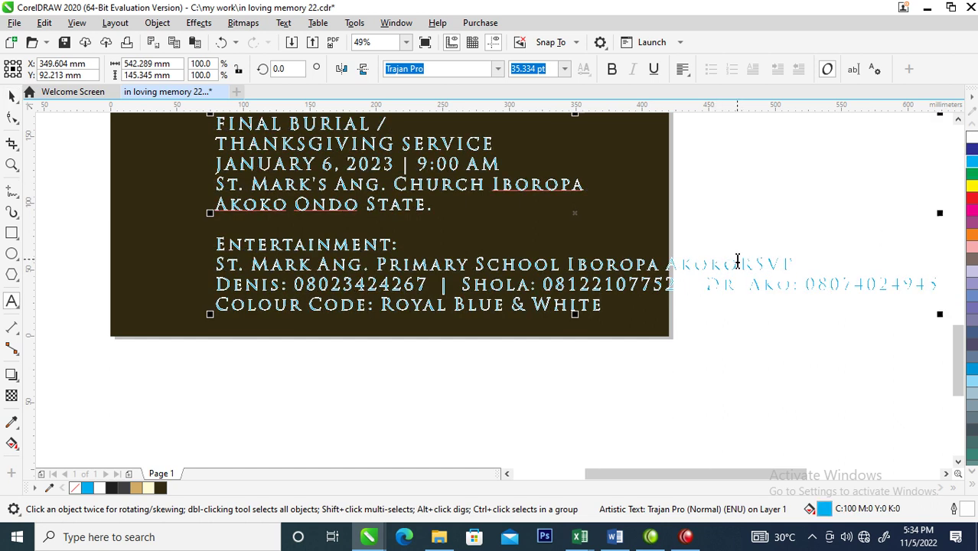
{"action": "left_click", "coordinate": [744, 264]}
{"action": "key", "text": "Return"}
{"action": "key", "text": "Return"}
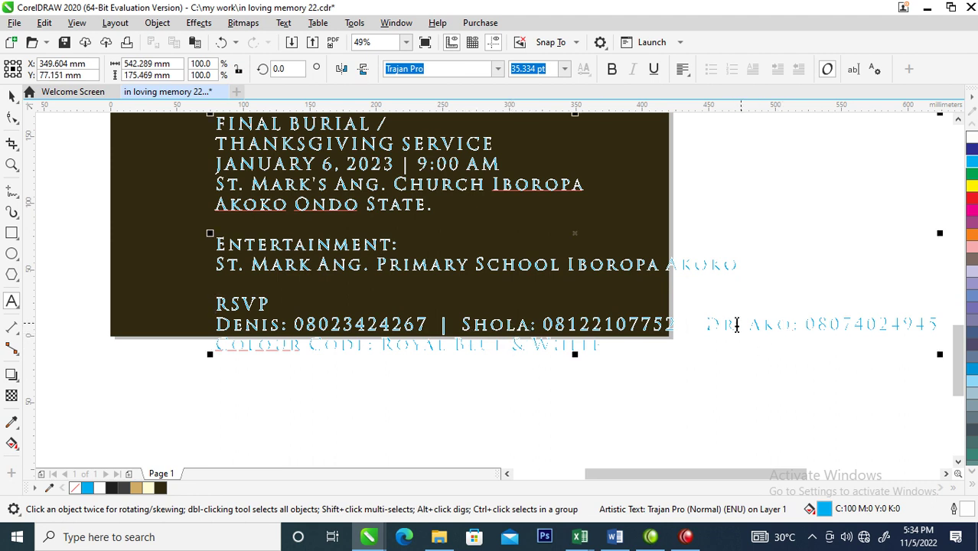
{"action": "key", "text": "ctrl+space"}
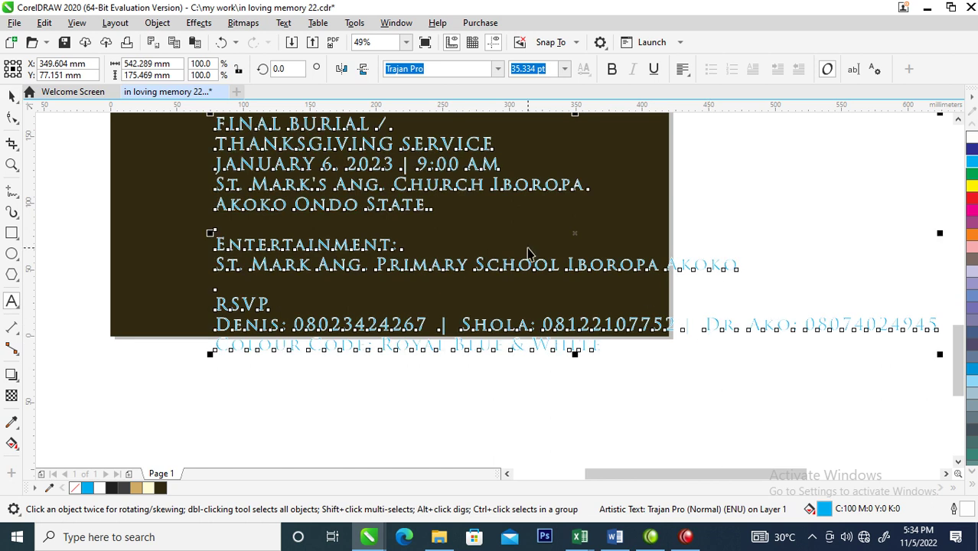
- Centre-align the funeral details text and shift the block up and left toward the page
{"action": "left_click", "coordinate": [683, 70]}
{"action": "left_click", "coordinate": [710, 120]}
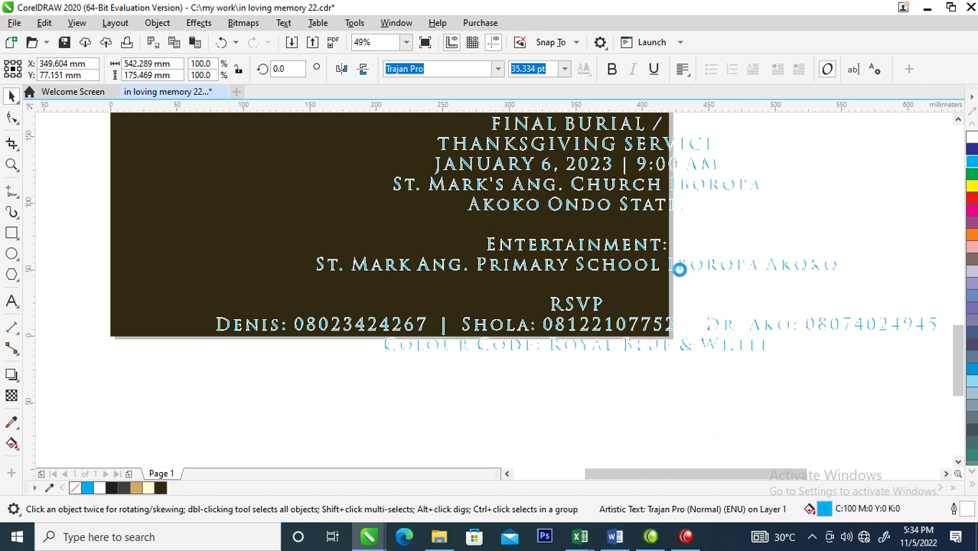
{"action": "left_click_drag", "start_coordinate": [770, 328], "coordinate": [691, 285]}
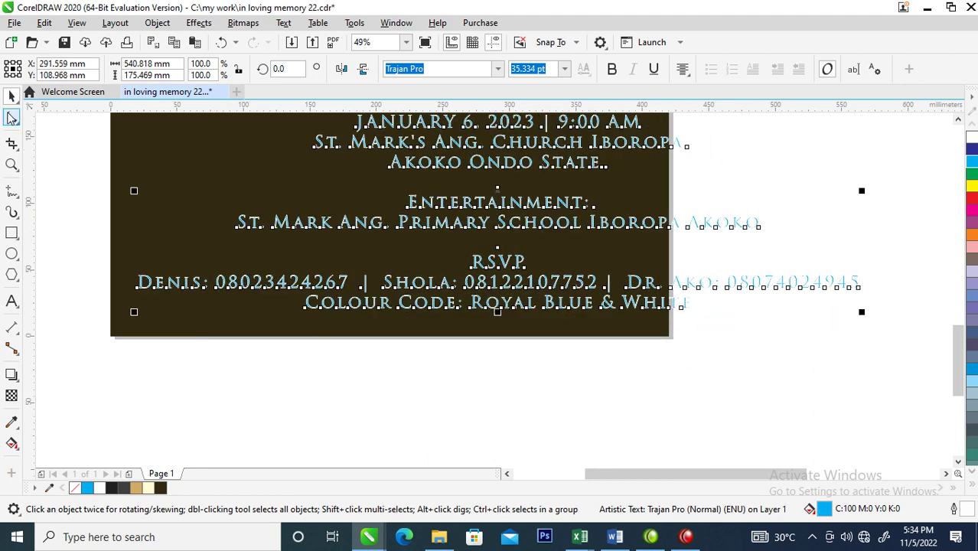
- Tighten the character spacing of the whole funeral details block so its lines become narrower
{"action": "left_click", "coordinate": [11, 118]}
{"action": "left_click_drag", "start_coordinate": [865, 316], "coordinate": [666, 314]}
{"action": "key", "text": "space"}
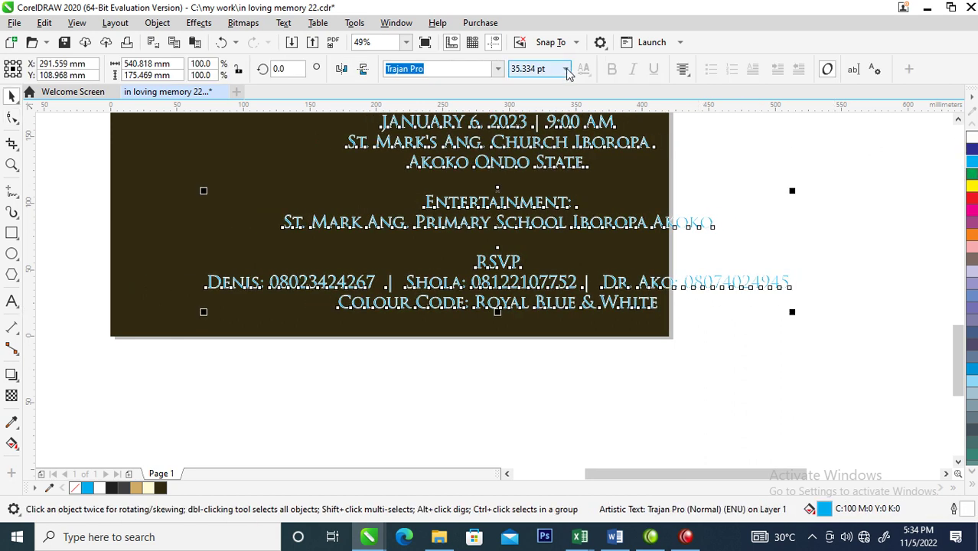
- Resize the funeral details text to about 23.8 pt and position the block centrally beneath the life-dates line
{"action": "left_click", "coordinate": [566, 70]}
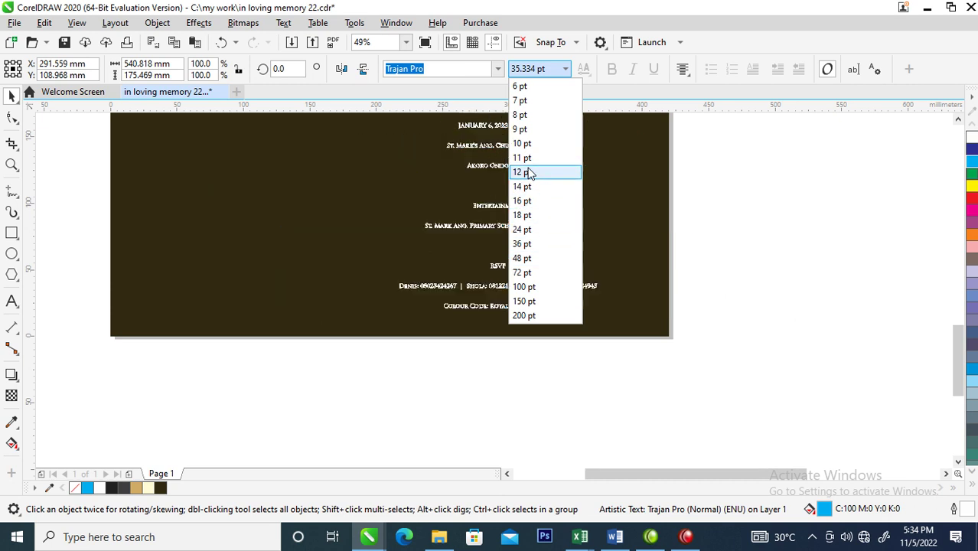
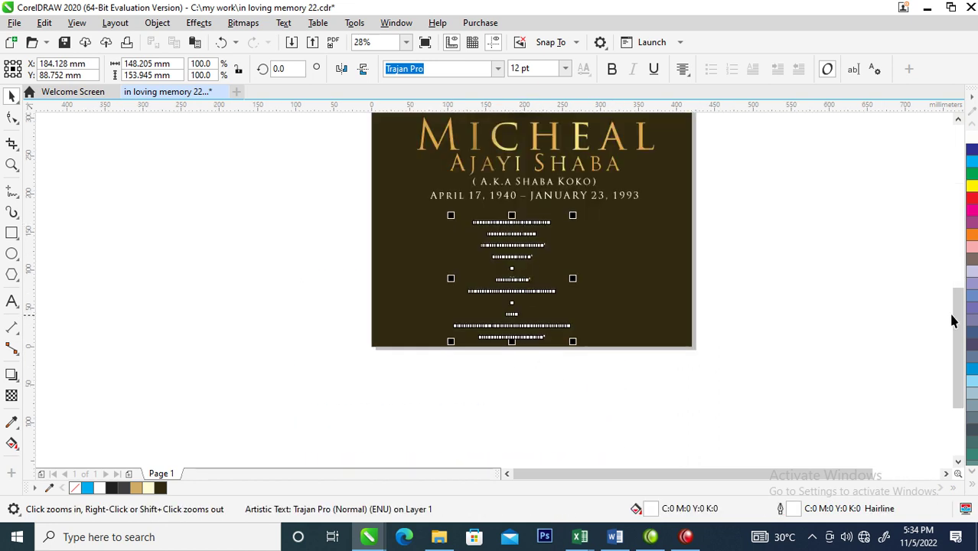
{"action": "left_click_drag", "start_coordinate": [572, 340], "coordinate": [749, 454]}
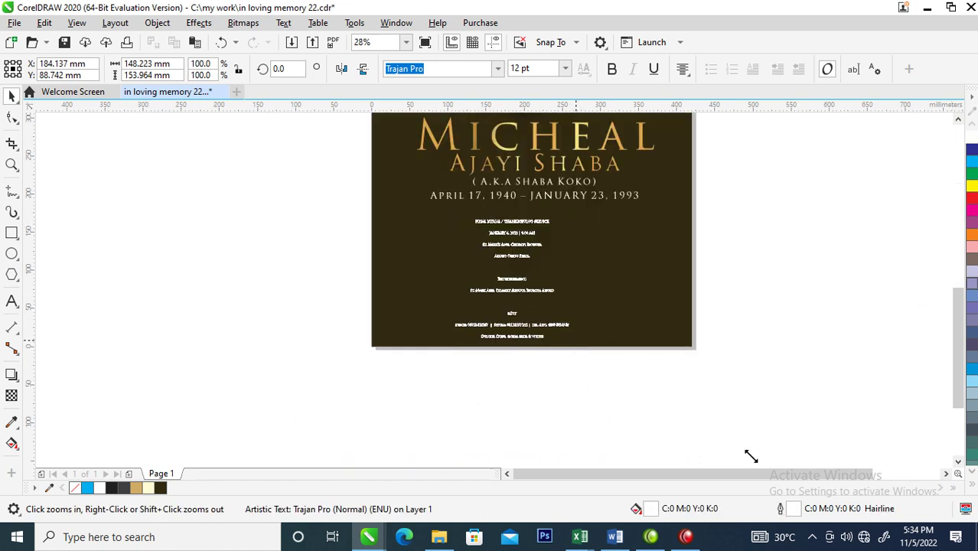
{"action": "left_click_drag", "start_coordinate": [338, 208], "coordinate": [837, 376]}
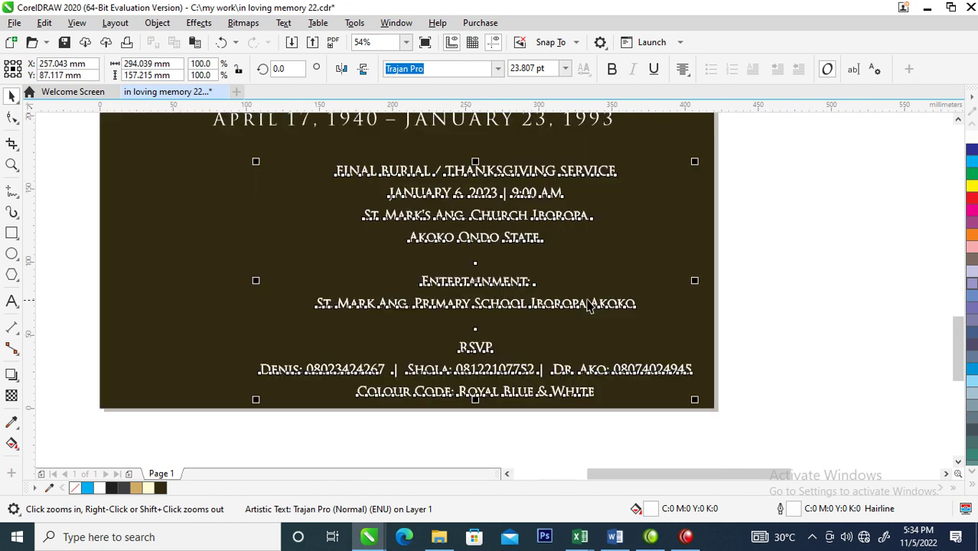
{"action": "left_click_drag", "start_coordinate": [600, 303], "coordinate": [511, 291]}
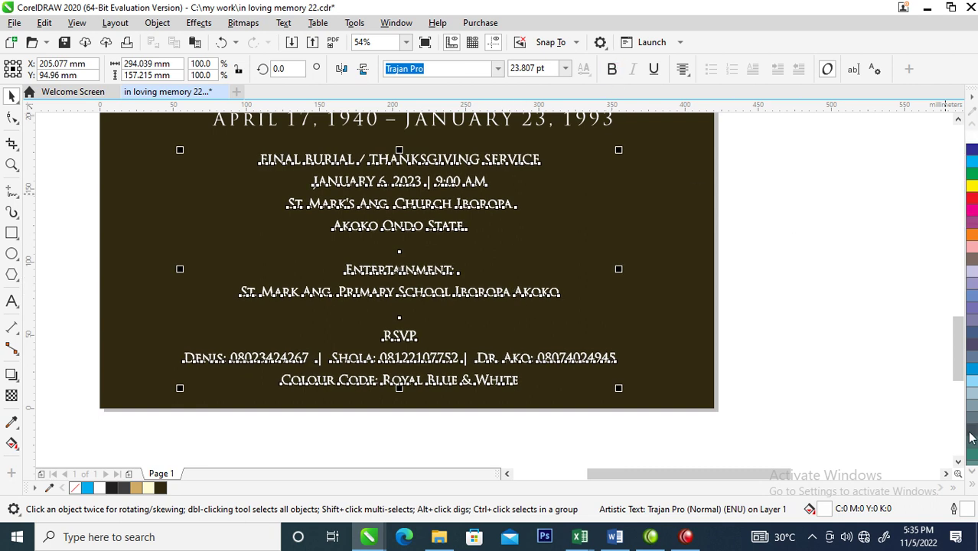
- Remove the outline from the funeral details block and make the "Entertainment:" label bold with a white outline
{"action": "left_click", "coordinate": [972, 481]}
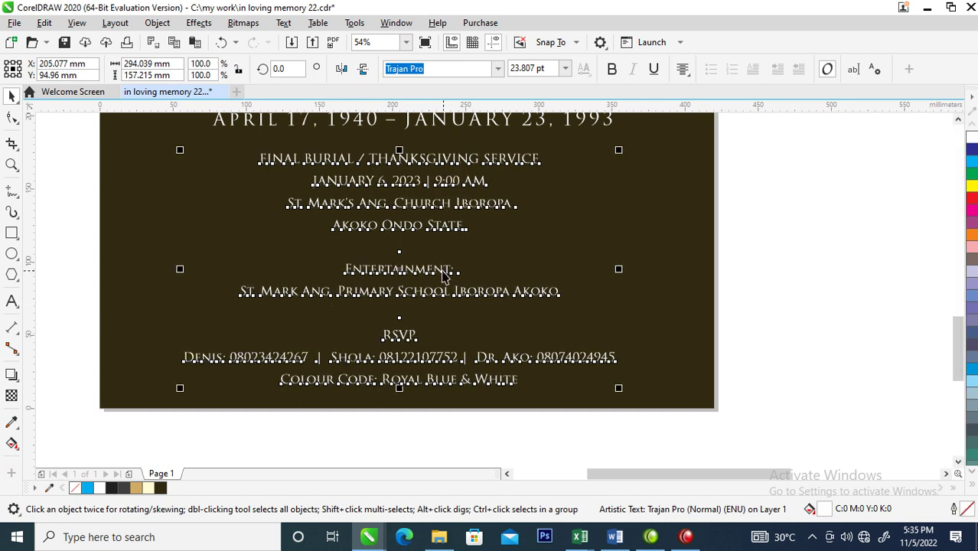
{"action": "double_click", "coordinate": [370, 269]}
{"action": "double_click", "coordinate": [370, 269]}
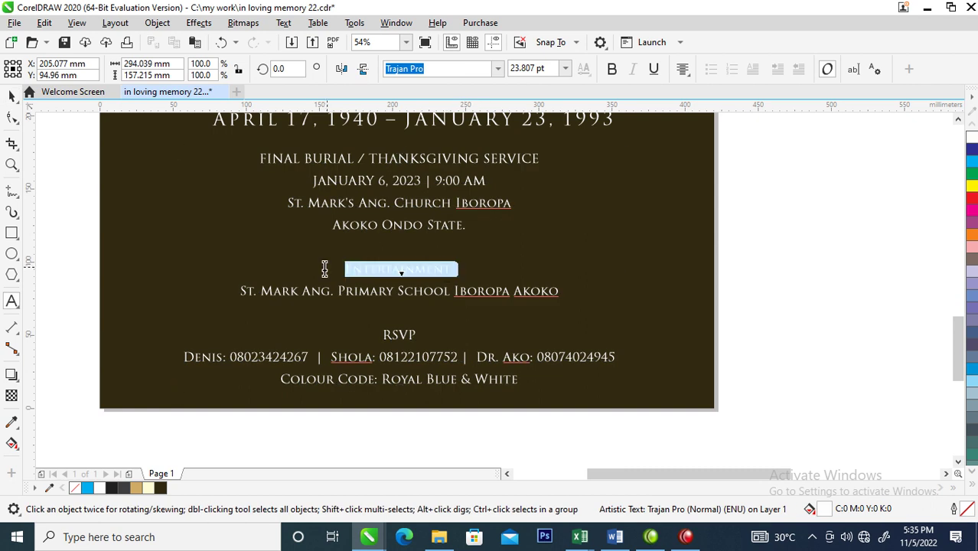
{"action": "key", "text": "ctrl+b"}
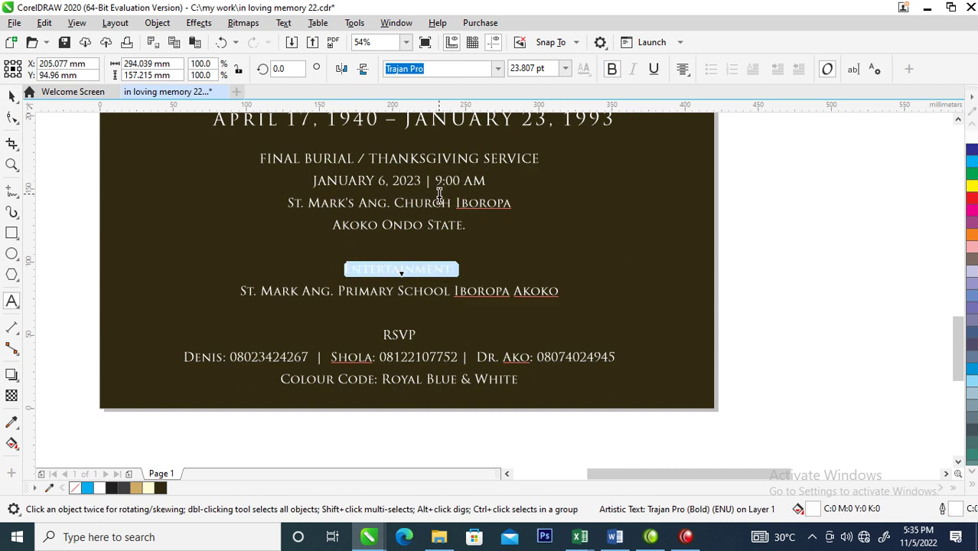
- Make the "FINAL BURIAL / THANKSGIVING SERVICE" heading and the "RSVP" label bold with a white outline
{"action": "left_click", "coordinate": [529, 163]}
{"action": "left_click_drag", "start_coordinate": [534, 159], "coordinate": [179, 161]}
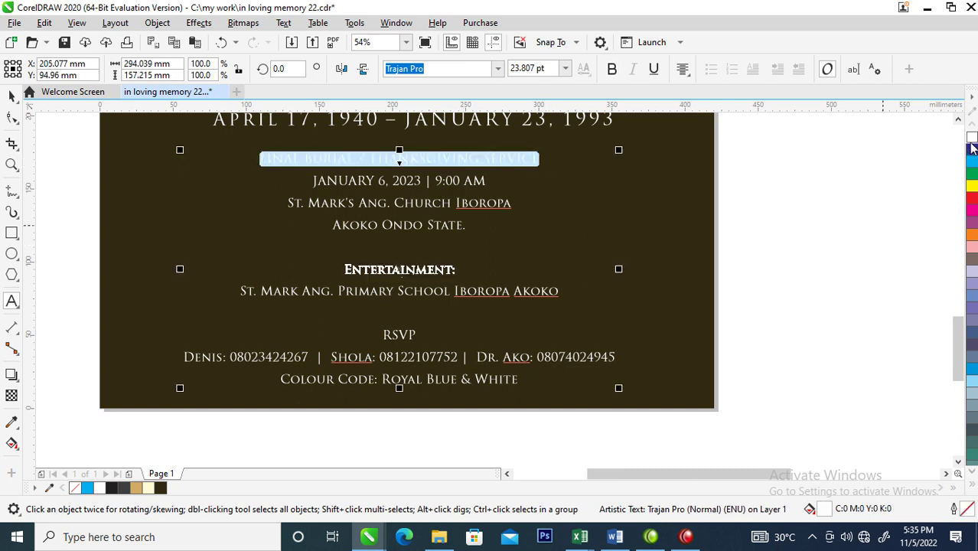
{"action": "left_click", "coordinate": [611, 70]}
{"action": "left_click_drag", "start_coordinate": [423, 334], "coordinate": [330, 334]}
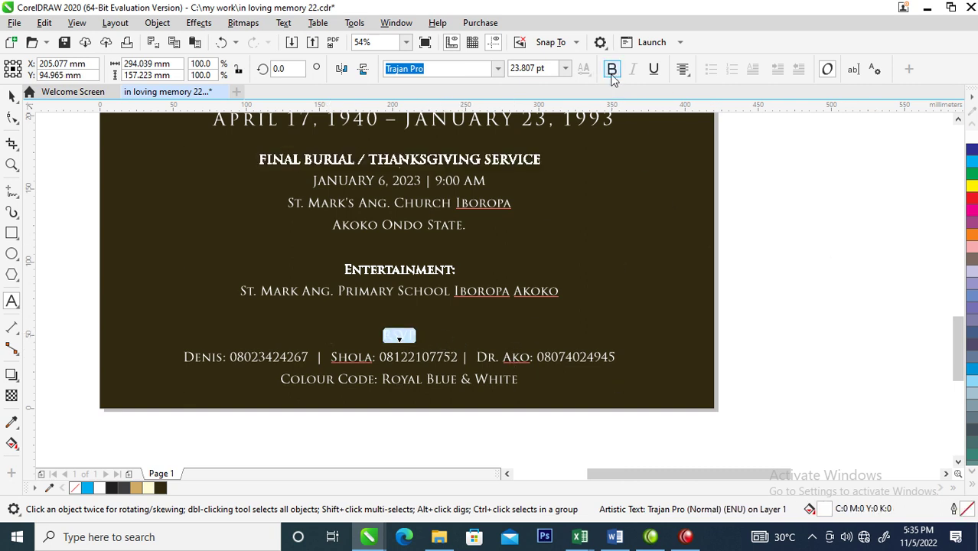
{"action": "right_click", "coordinate": [973, 139]}
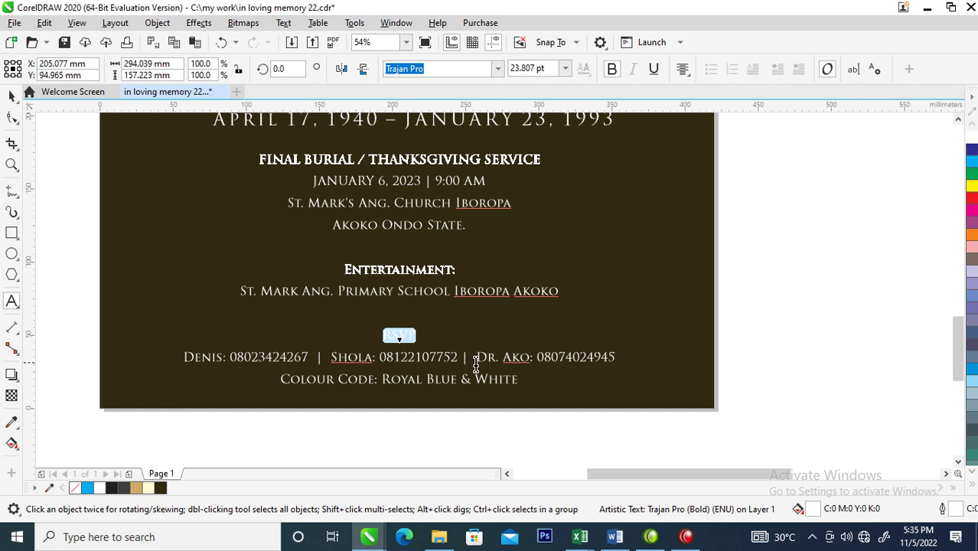
{"action": "key", "text": "ctrl+space"}
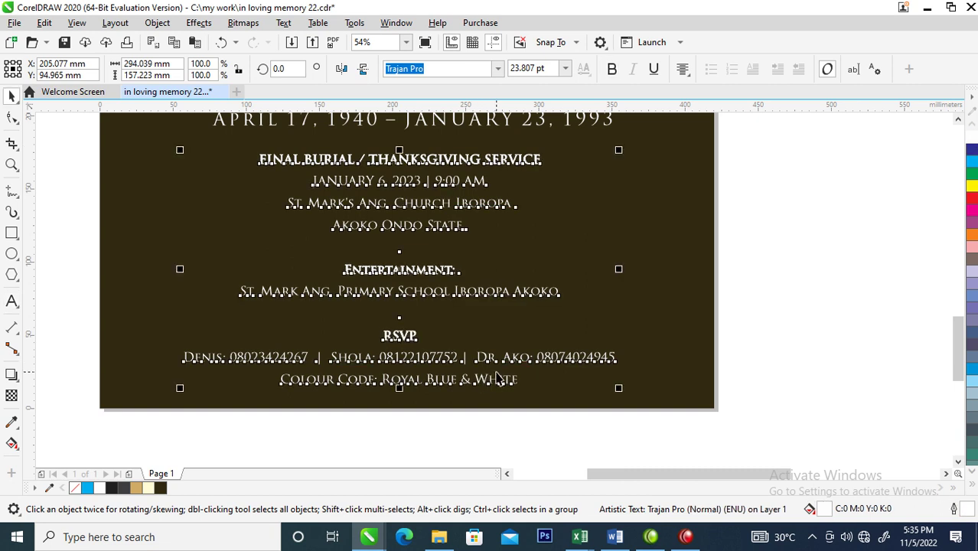
- Raise the funeral details block and break its last line before "Royal Blue & White"
{"action": "left_click_drag", "start_coordinate": [499, 378], "coordinate": [496, 339]}
{"action": "key", "text": "ctrl+space"}
{"action": "left_click", "coordinate": [384, 343]}
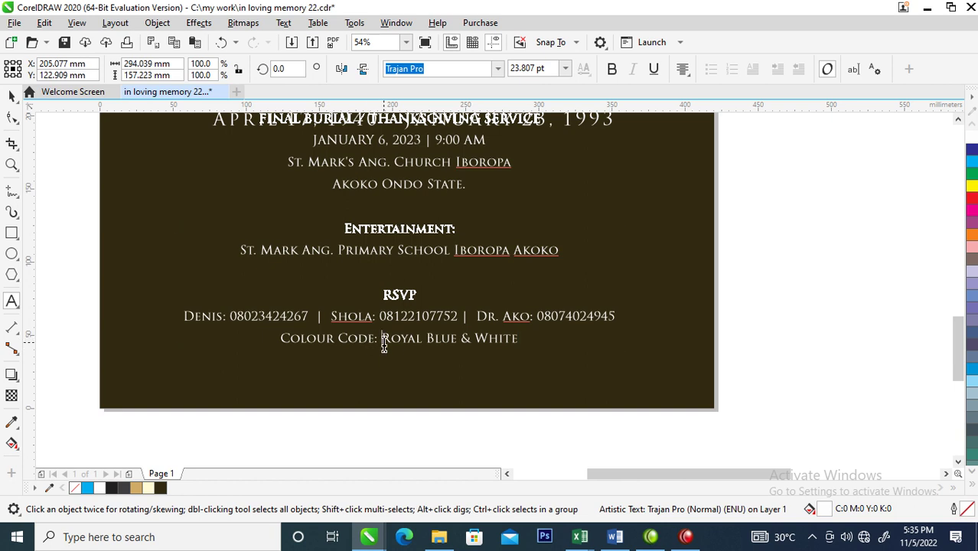
{"action": "key", "text": "Return"}
- Make the "Colour Code:" label bold with a white outline
{"action": "left_click_drag", "start_coordinate": [457, 339], "coordinate": [354, 339]}
{"action": "left_click", "coordinate": [612, 69]}
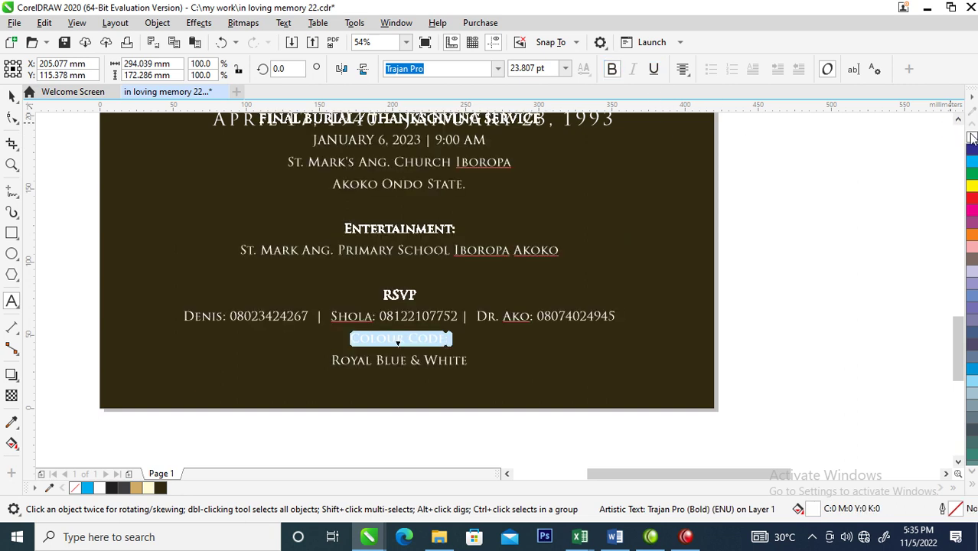
{"action": "key", "text": "ctrl+space"}
- Delete the blank lines above the "Entertainment:" and "RSVP" labels
{"action": "key", "text": "ctrl+space"}
{"action": "left_click", "coordinate": [380, 204]}
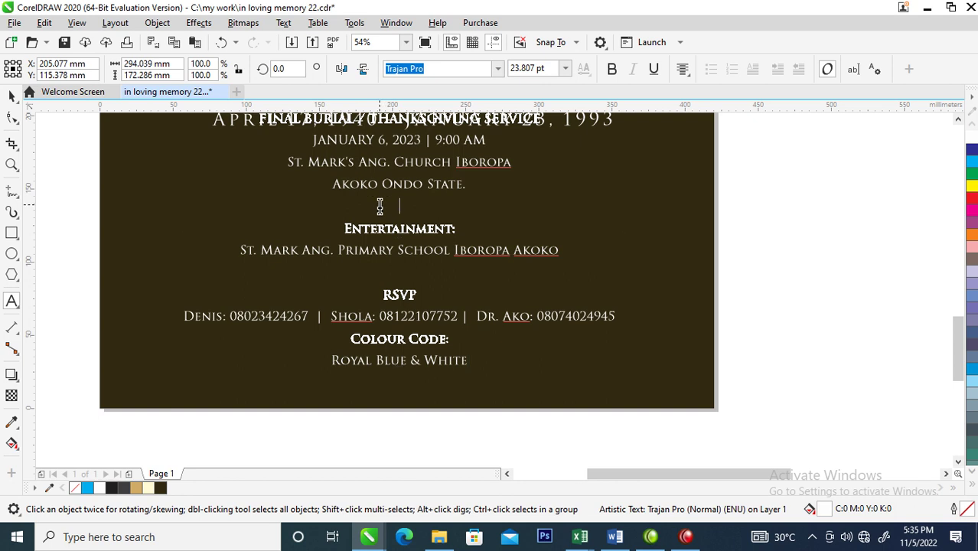
{"action": "key", "text": "BackSpace"}
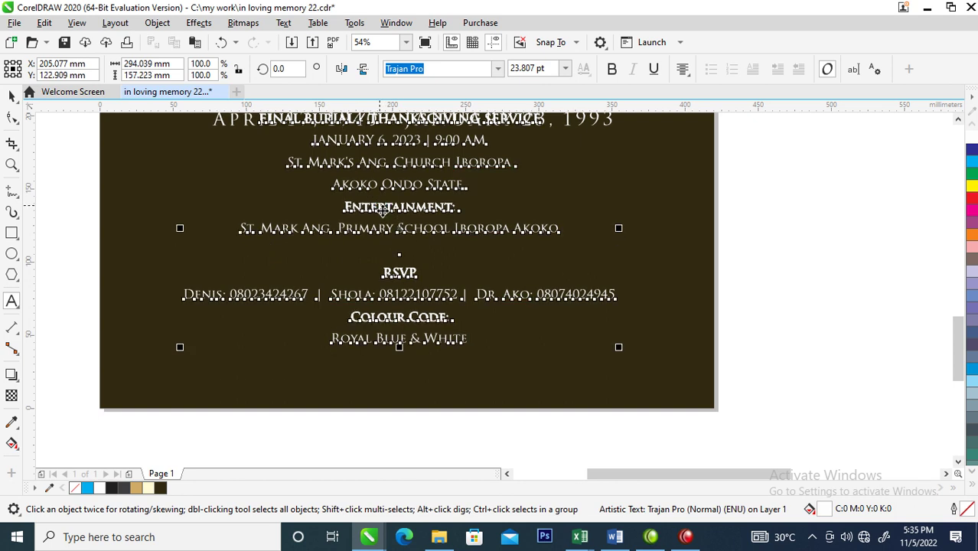
{"action": "left_click", "coordinate": [408, 248]}
{"action": "key", "text": "BackSpace"}
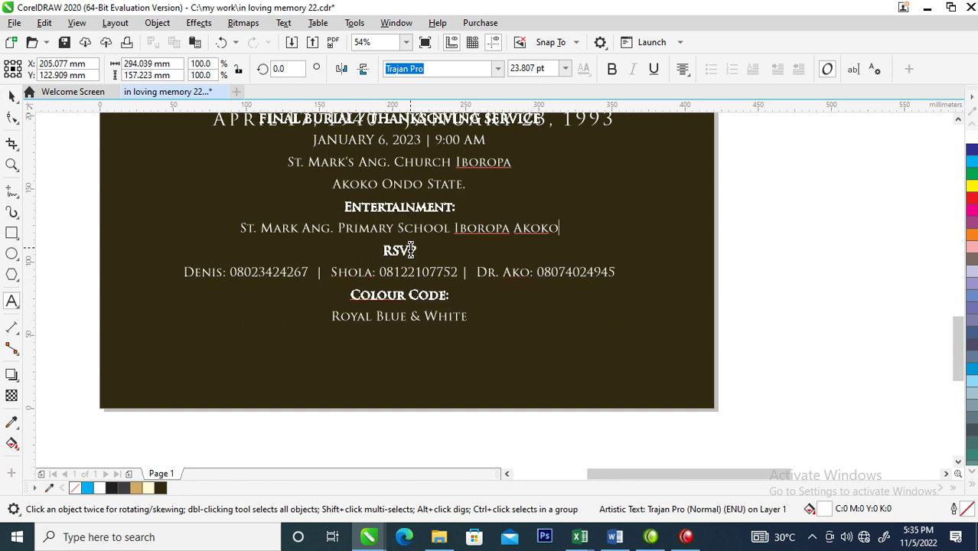
- Lower the funeral details block so it sits clear beneath the life-dates line
{"action": "key", "text": "ctrl+space"}
{"action": "scroll", "coordinate": [448, 264], "scroll_direction": "down", "scroll_amount": 2}
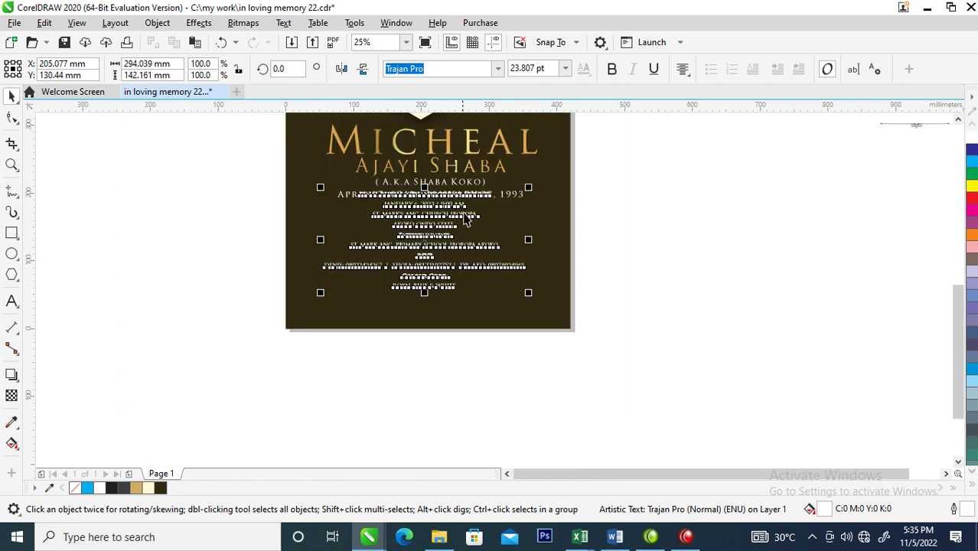
{"action": "left_click_drag", "start_coordinate": [452, 214], "coordinate": [451, 230]}
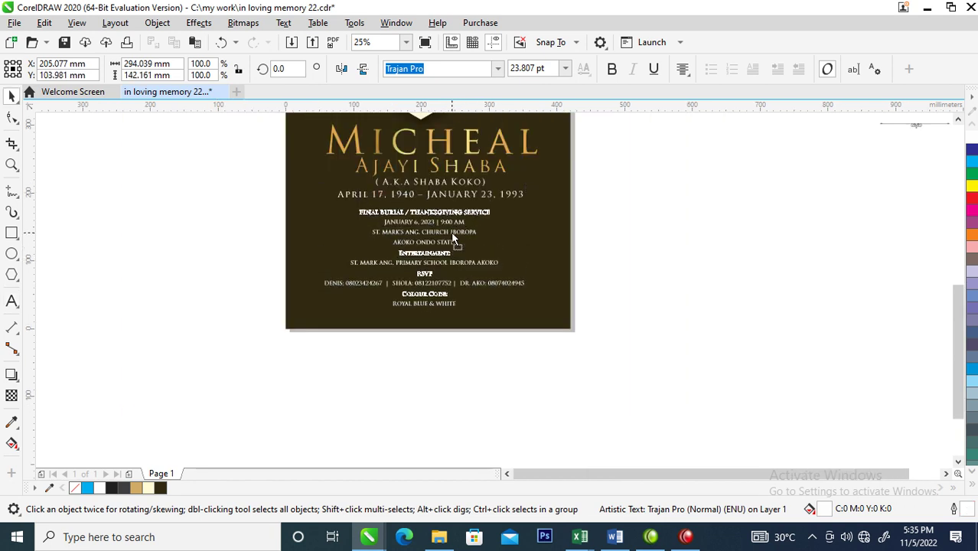
{"action": "scroll", "coordinate": [452, 230], "scroll_direction": "down", "scroll_amount": 4}
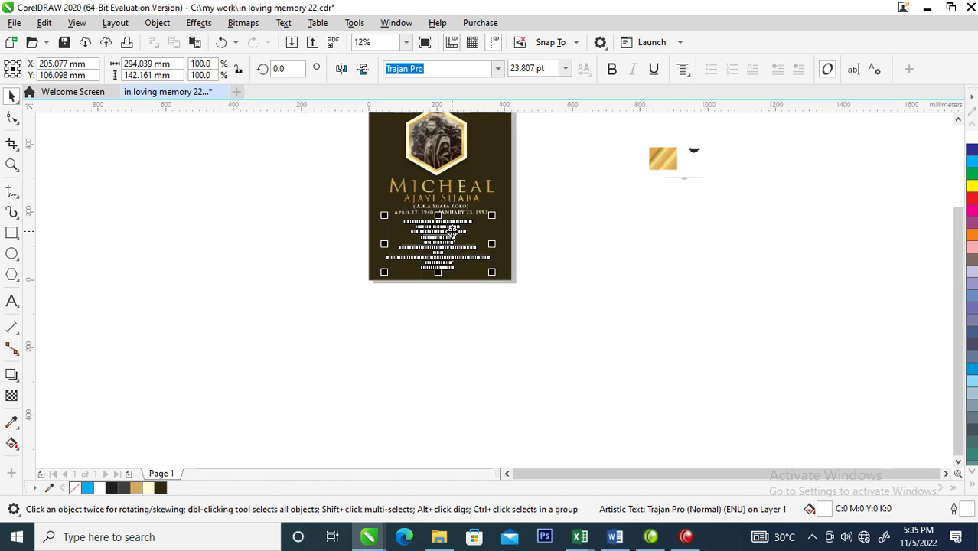
- Give the ornamental divider beneath "In Loving Memory" a white fill and outline, and enlarge it
{"action": "key", "text": "z"}
{"action": "left_click_drag", "start_coordinate": [362, 144], "coordinate": [328, 170]}
{"action": "key", "text": "space"}
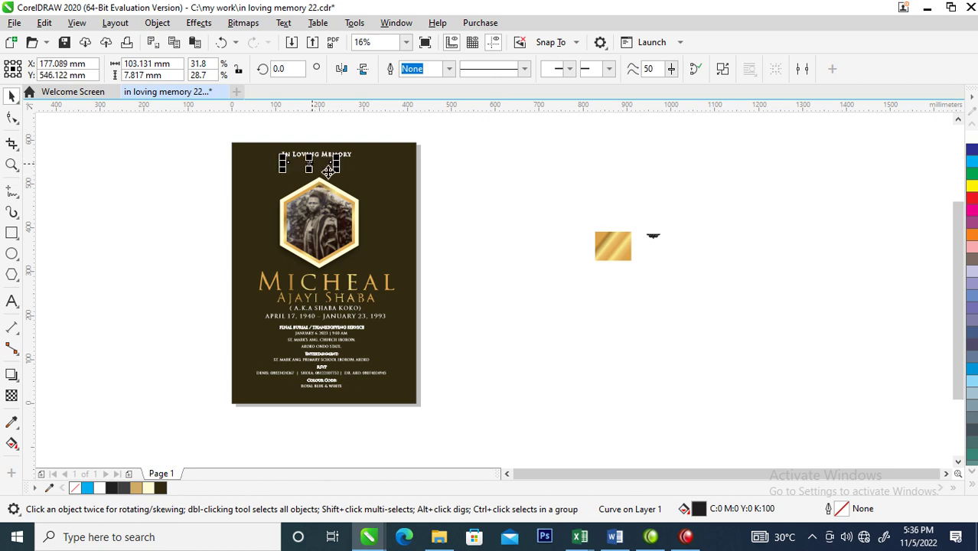
{"action": "left_click", "coordinate": [971, 137]}
{"action": "right_click", "coordinate": [971, 138]}
{"action": "left_click_drag", "start_coordinate": [337, 170], "coordinate": [413, 197]}
- Centre the white divider horizontally on the hexagonal portrait frame
{"action": "key", "text": "space"}
{"action": "left_click_drag", "start_coordinate": [233, 143], "coordinate": [500, 246]}
{"action": "left_click", "coordinate": [542, 264], "text": "shift"}
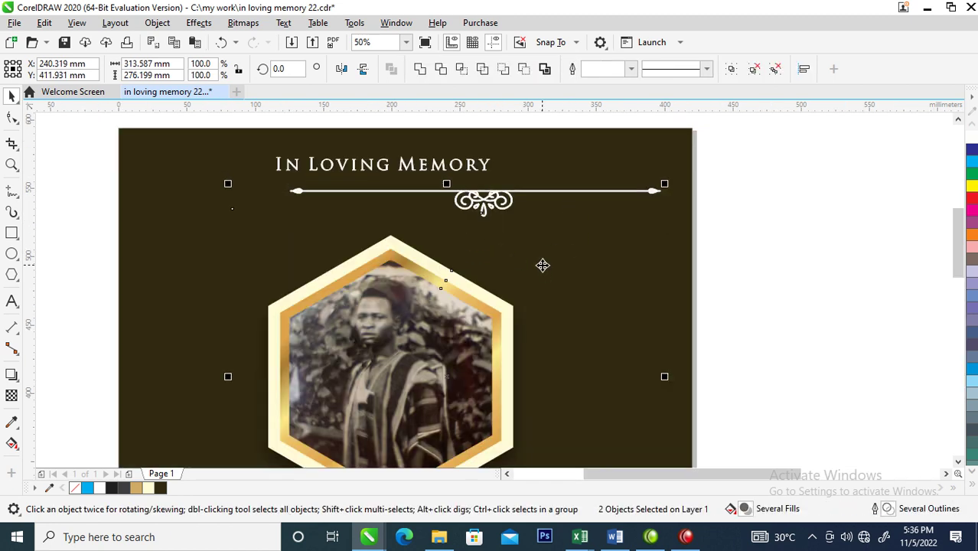
{"action": "key", "text": "c"}
{"action": "left_click", "coordinate": [823, 264]}
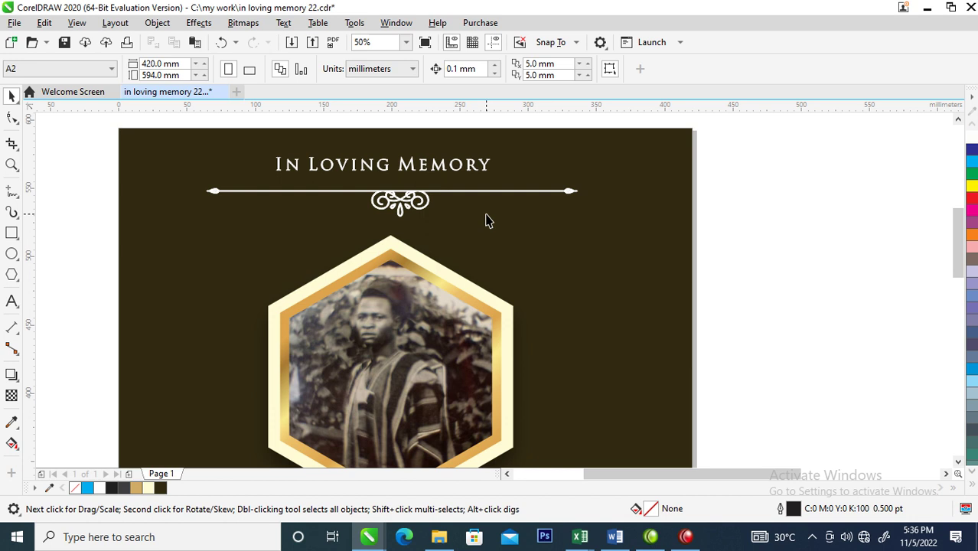
- Change the font of the "In Loving Memory" heading to HelloParis Serif
{"action": "left_click", "coordinate": [472, 174]}
{"action": "left_click", "coordinate": [498, 70]}
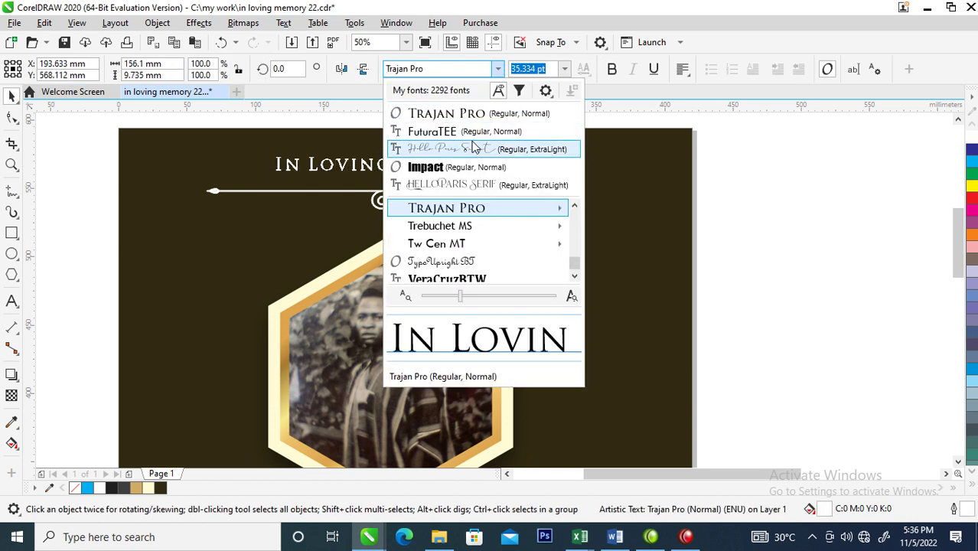
{"action": "key", "text": "Escape"}
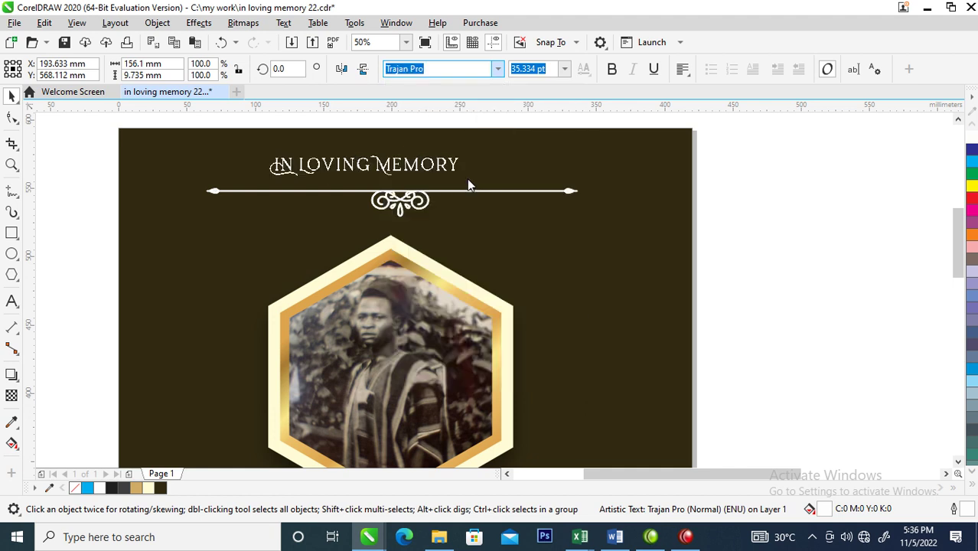
- Enlarge the "In Loving Memory" heading and centre it horizontally on the dark background
{"action": "left_click_drag", "start_coordinate": [461, 182], "coordinate": [523, 222]}
{"action": "left_click", "coordinate": [572, 267]}
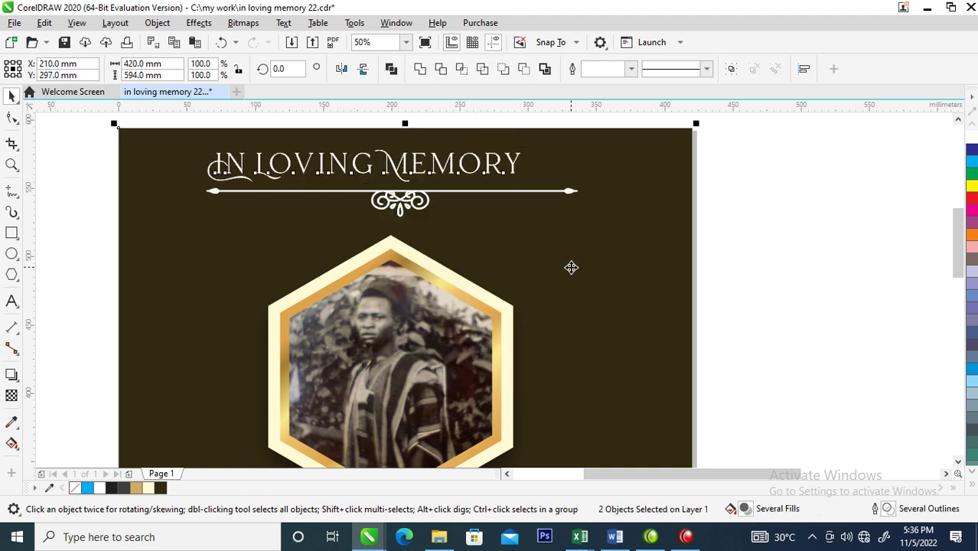
{"action": "scroll", "coordinate": [572, 267], "scroll_direction": "down", "scroll_amount": 1}
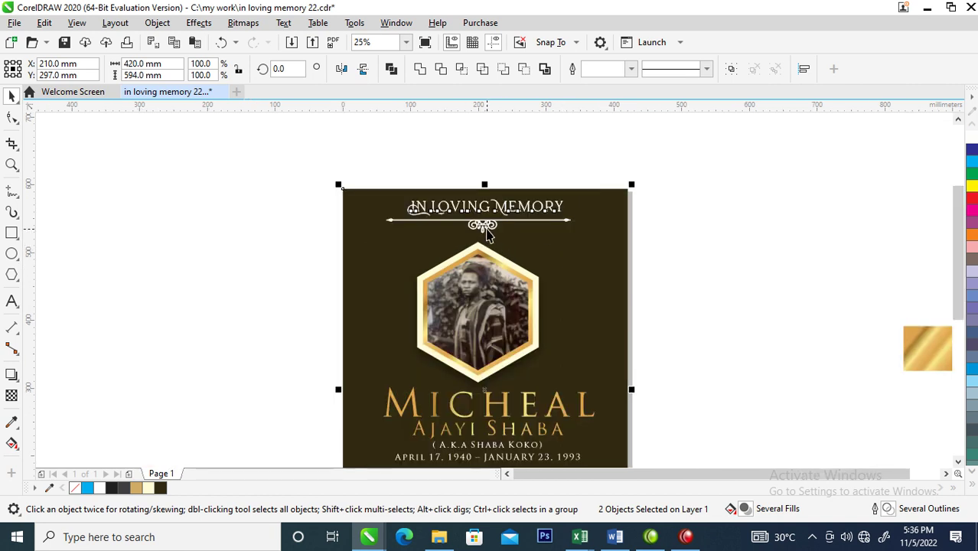
- Shrink the divider under the heading to about 218 mm wide and centre it horizontally on the background
{"action": "left_click", "coordinate": [484, 225]}
{"action": "left_click", "coordinate": [574, 225]}
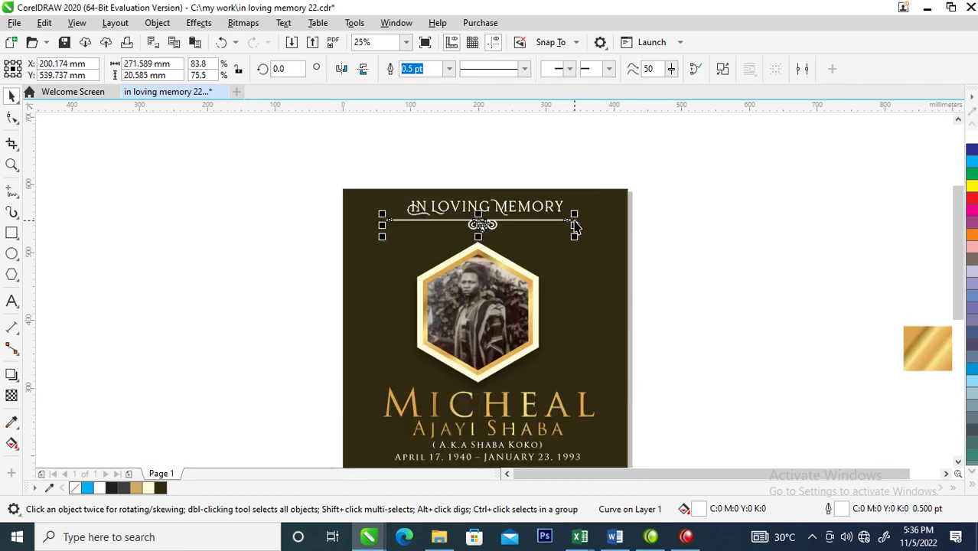
{"action": "left_click_drag", "start_coordinate": [578, 218], "coordinate": [564, 218]}
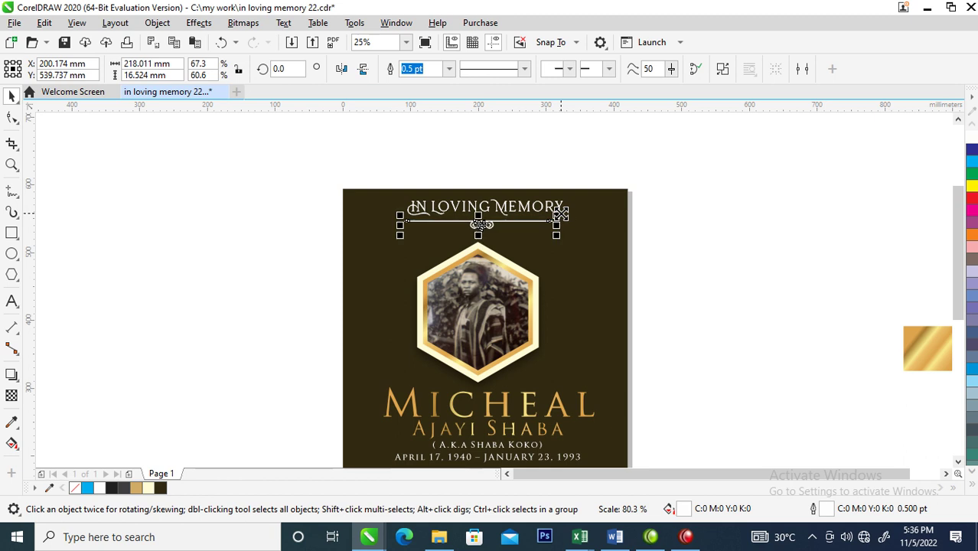
{"action": "left_click", "coordinate": [589, 193]}
{"action": "key", "text": "c"}
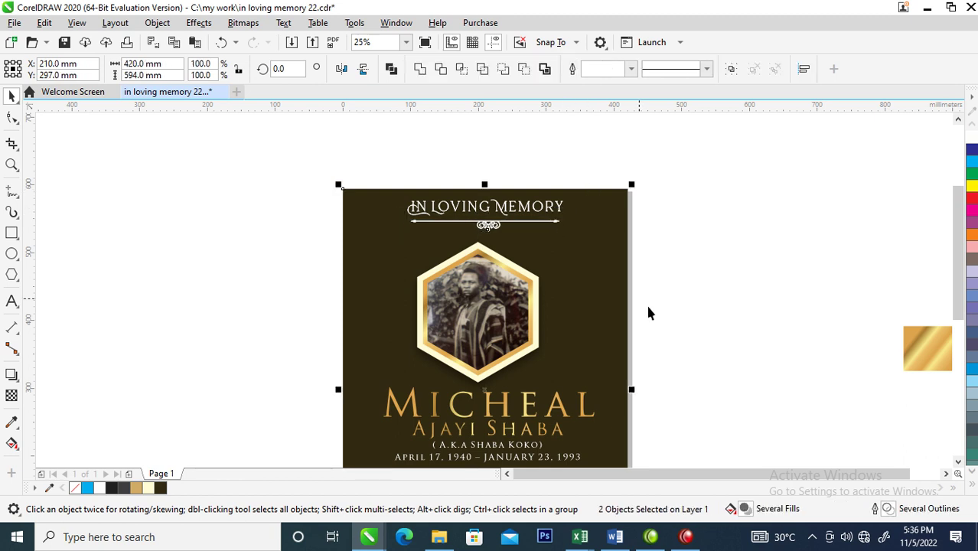
- Centre the grouped hexagonal portrait frame horizontally on the background
{"action": "left_click", "coordinate": [497, 285]}
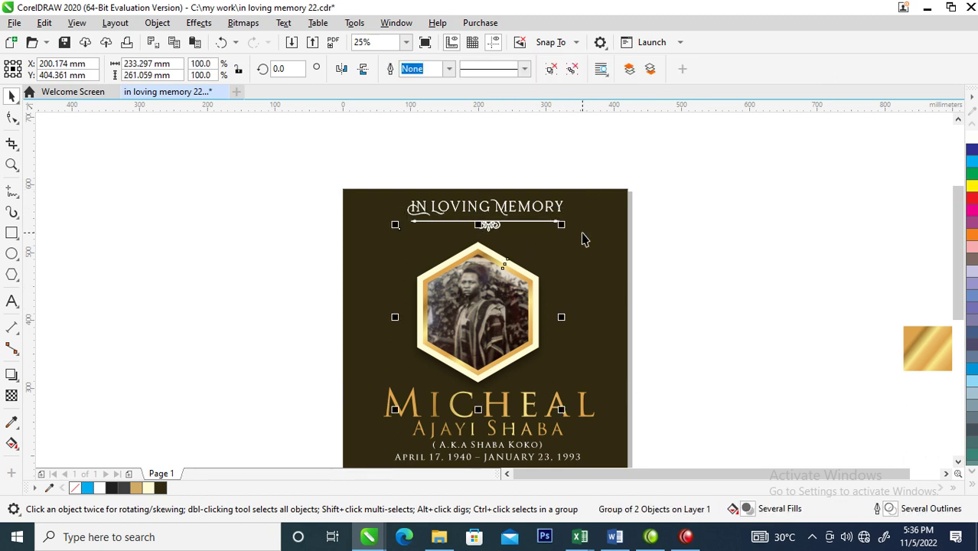
{"action": "left_click", "coordinate": [617, 225]}
{"action": "key", "text": "c"}
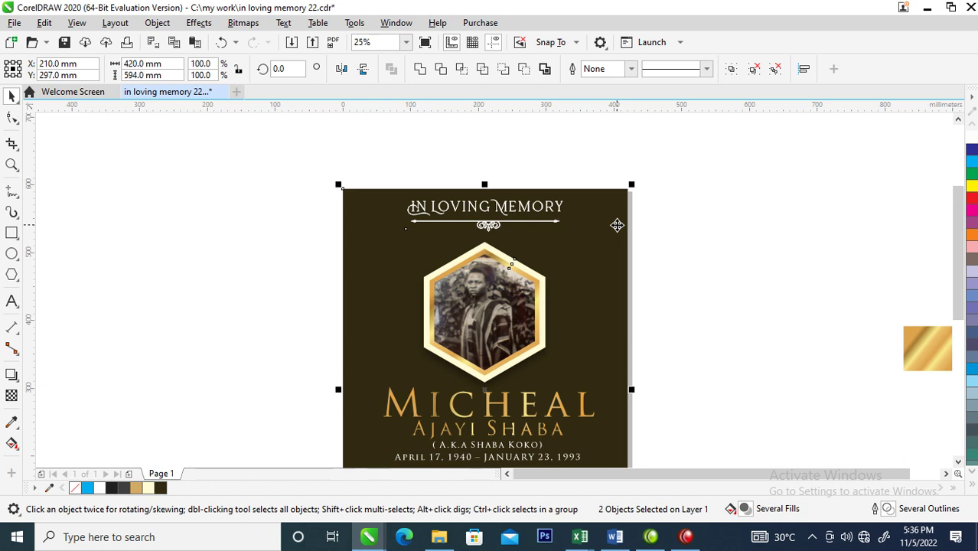
{"action": "left_click", "coordinate": [692, 424]}
- Tighten the letter spacing of both gold name lines below the portrait
{"action": "scroll", "coordinate": [490, 348], "scroll_direction": "down", "scroll_amount": 2}
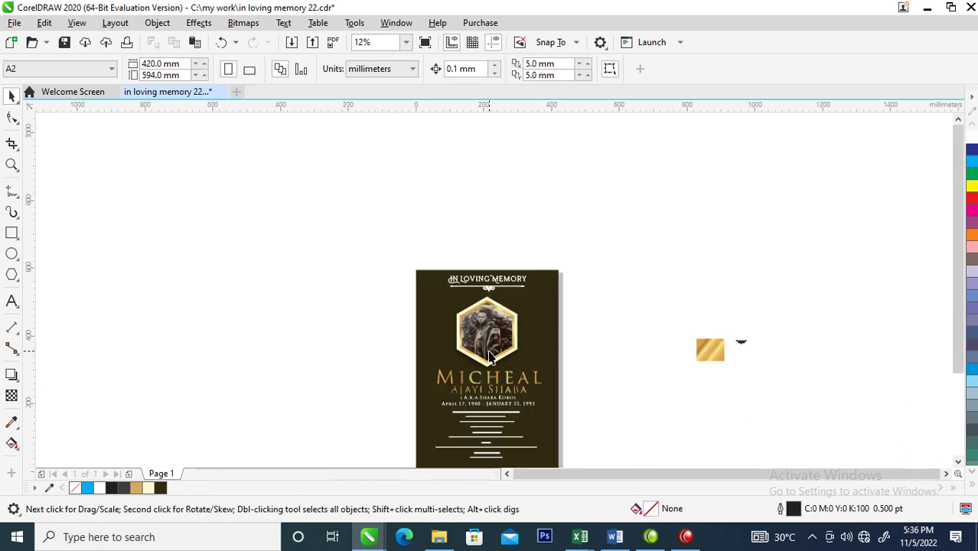
{"action": "key", "text": "z"}
{"action": "left_click_drag", "start_coordinate": [340, 330], "coordinate": [579, 225]}
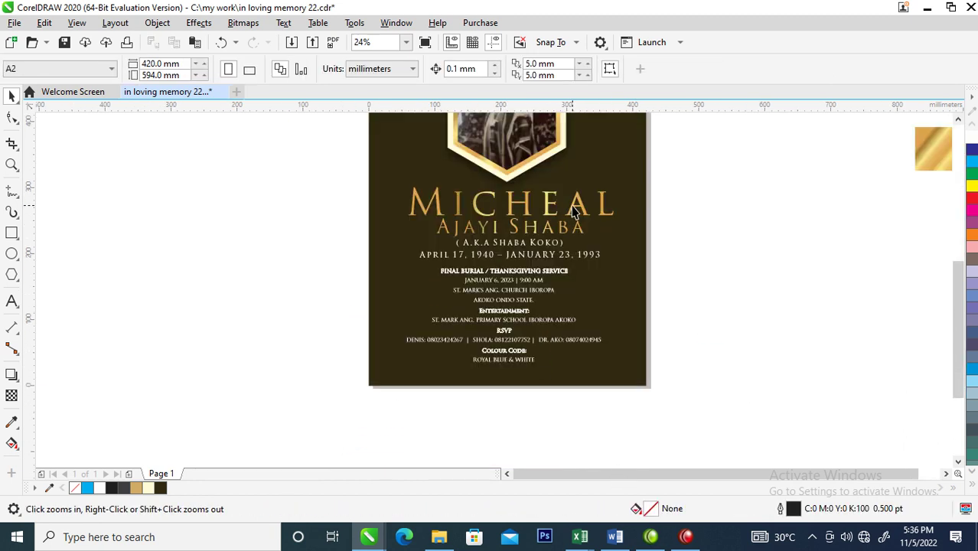
{"action": "left_click", "coordinate": [576, 214]}
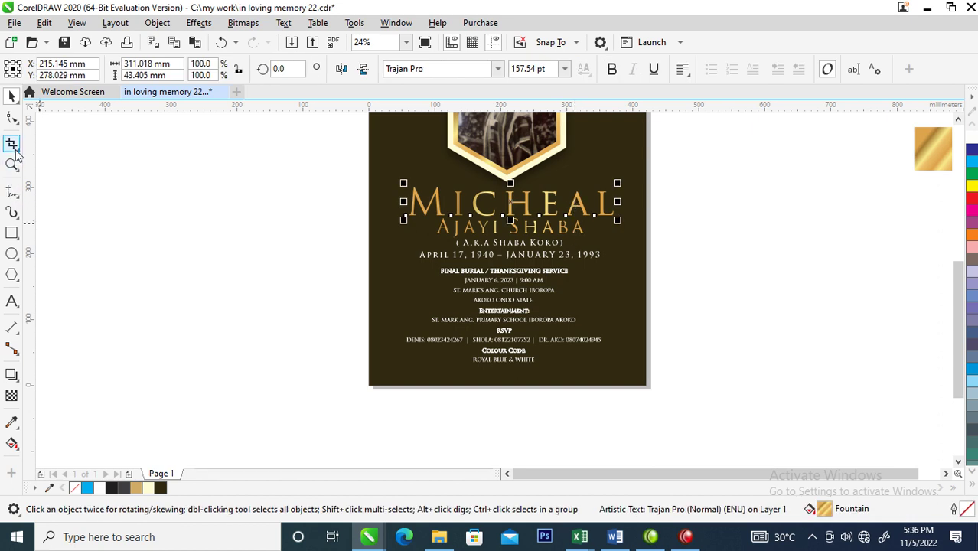
{"action": "left_click", "coordinate": [12, 117]}
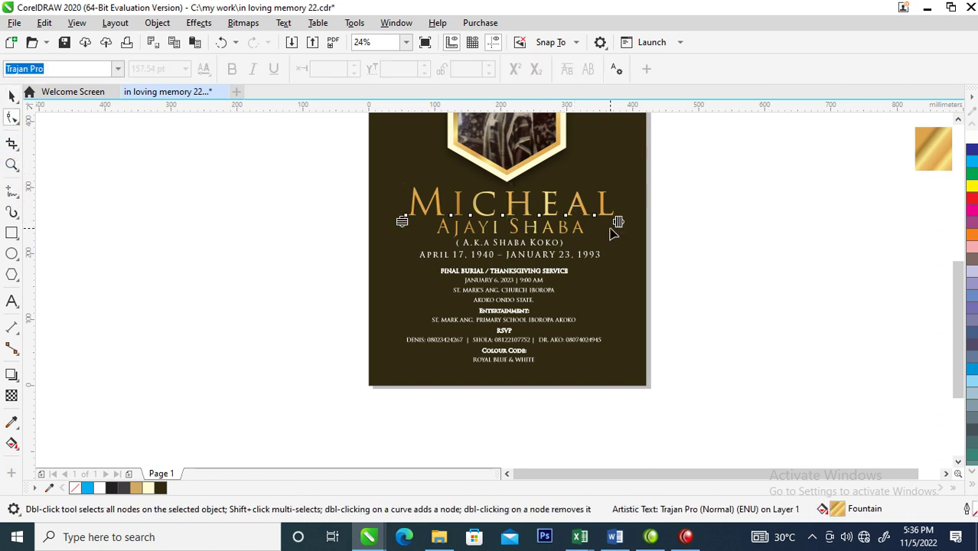
{"action": "left_click_drag", "start_coordinate": [618, 221], "coordinate": [567, 245]}
{"action": "left_click", "coordinate": [586, 238]}
{"action": "left_click", "coordinate": [584, 228]}
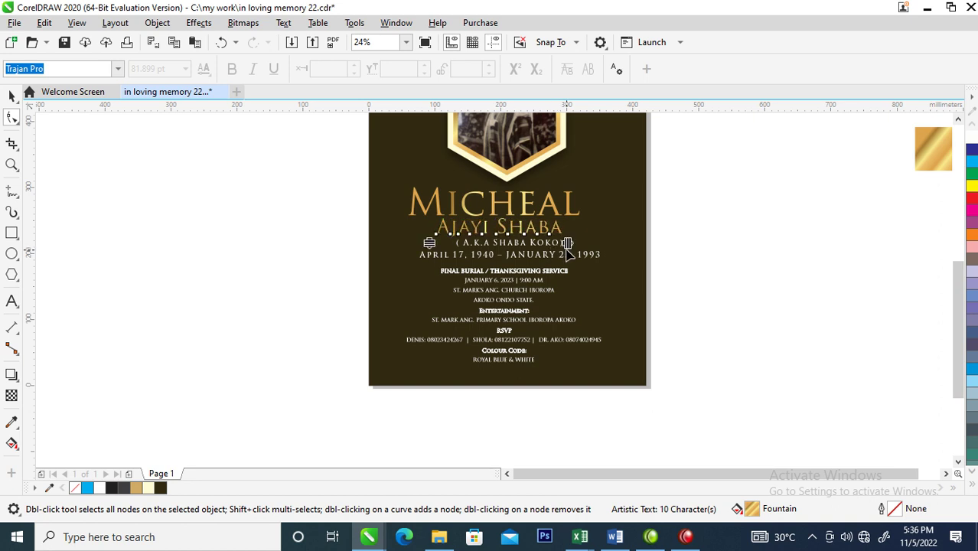
- Centre the name lines, alias, life dates and funeral details horizontally on the background
{"action": "left_click", "coordinate": [673, 193]}
{"action": "key", "text": "space"}
{"action": "left_click_drag", "start_coordinate": [782, 141], "coordinate": [288, 411]}
{"action": "left_click", "coordinate": [580, 184], "text": "shift"}
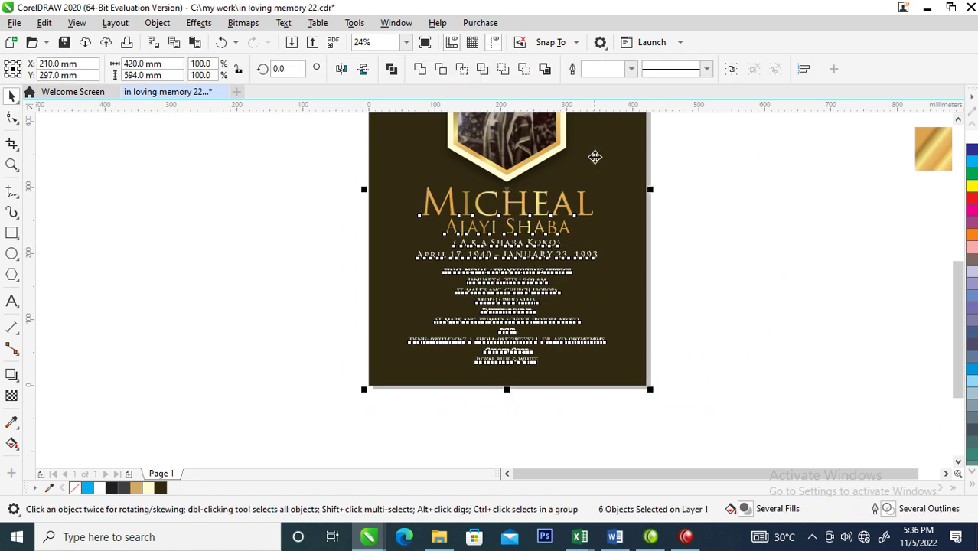
{"action": "scroll", "coordinate": [595, 187], "scroll_direction": "down", "scroll_amount": 1}
{"action": "scroll", "coordinate": [594, 165], "scroll_direction": "down", "scroll_amount": 1}
{"action": "key", "text": "z"}
{"action": "left_click_drag", "start_coordinate": [494, 134], "coordinate": [760, 261]}
{"action": "left_click", "coordinate": [553, 237]}
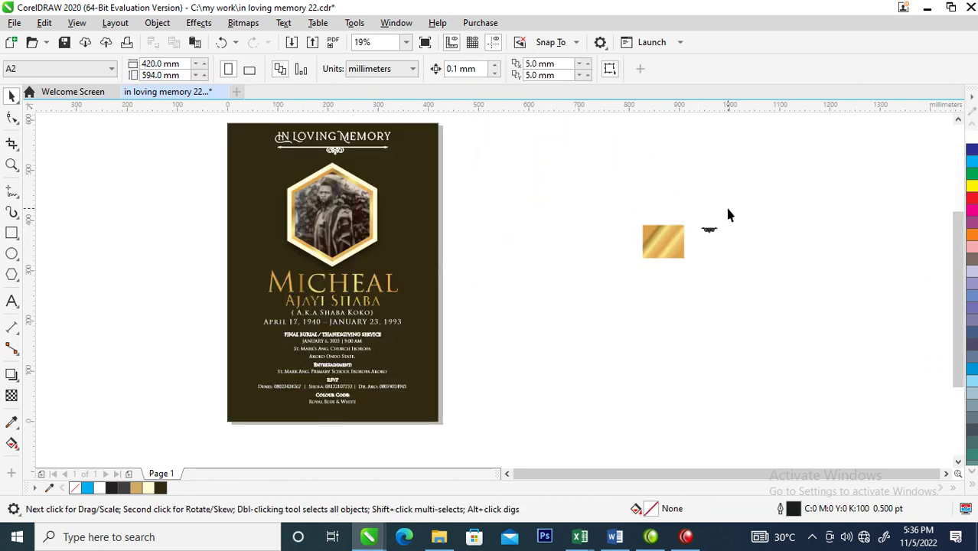
- Place a copy of the small black ornament at the poster's left edge, enlarged to about 443 mm wide
{"action": "left_click_drag", "start_coordinate": [710, 235], "coordinate": [331, 310]}
{"action": "right_click", "coordinate": [217, 208]}
{"action": "key", "text": "Escape"}
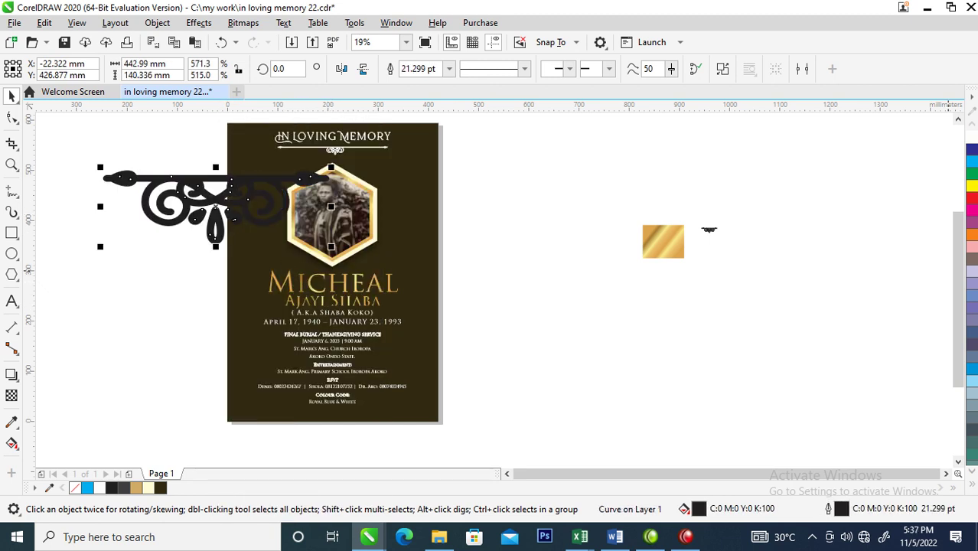
- Recolour the large ornament copy with white fill and no outline, and move it over the portrait
{"action": "left_click", "coordinate": [973, 487]}
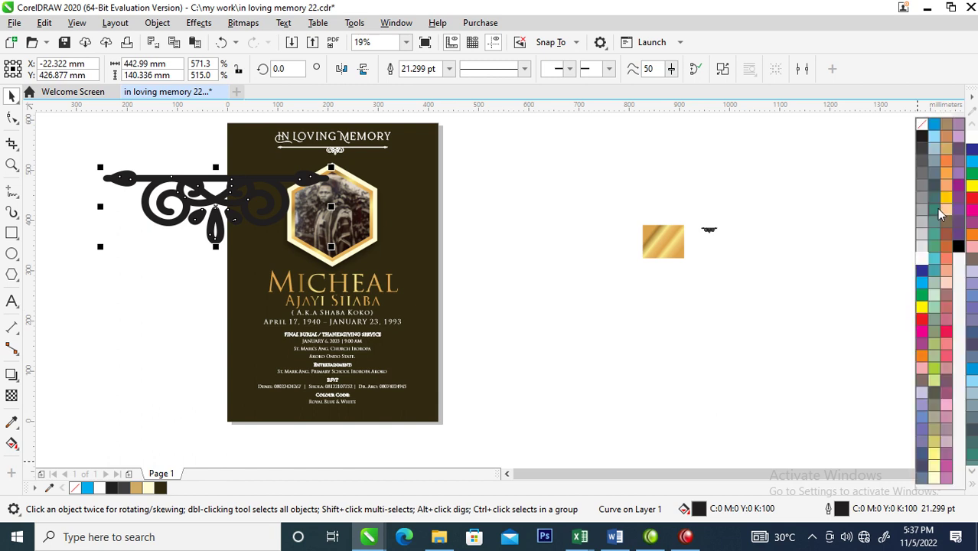
{"action": "right_click", "coordinate": [922, 128]}
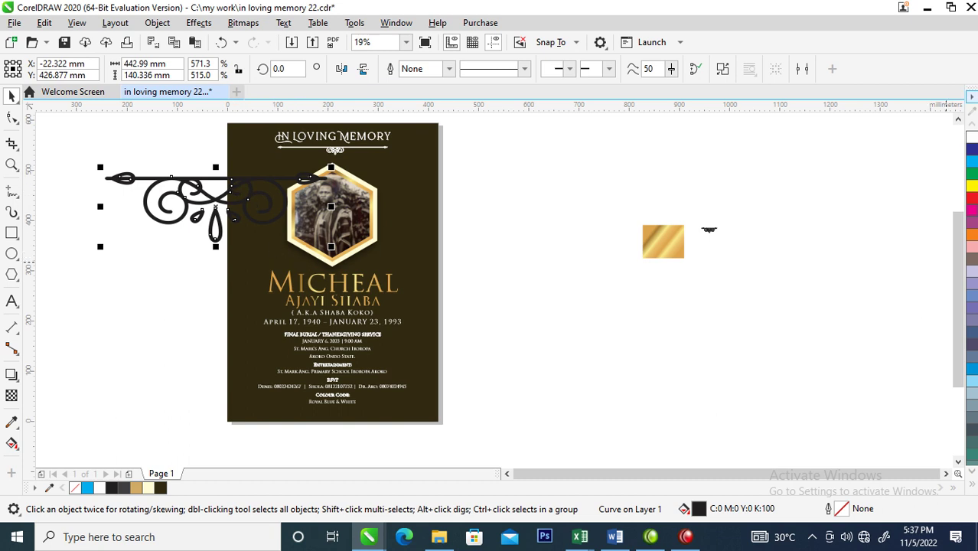
{"action": "left_click", "coordinate": [973, 140]}
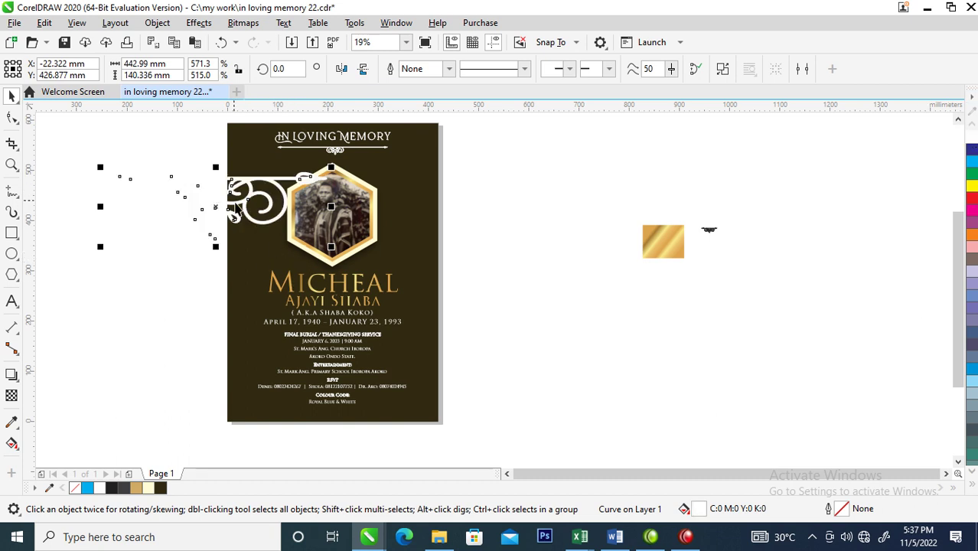
{"action": "left_click_drag", "start_coordinate": [248, 202], "coordinate": [387, 208]}
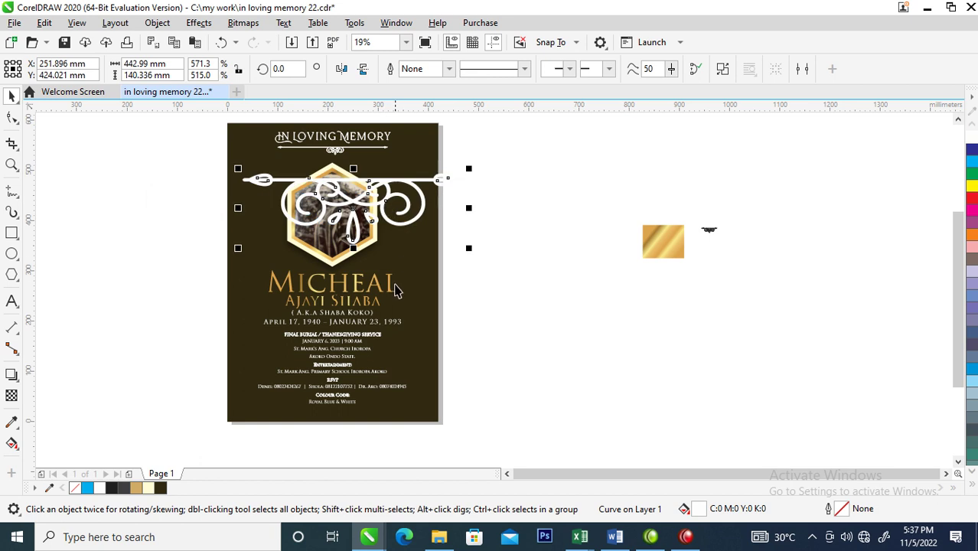
{"action": "key", "text": "alt+b"}
{"action": "key", "text": "Return"}
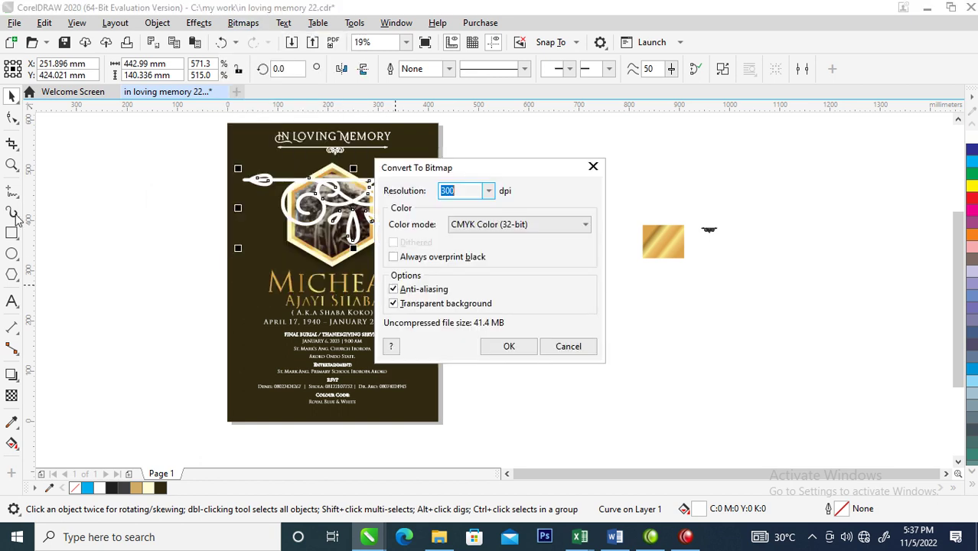
{"action": "left_click", "coordinate": [594, 165]}
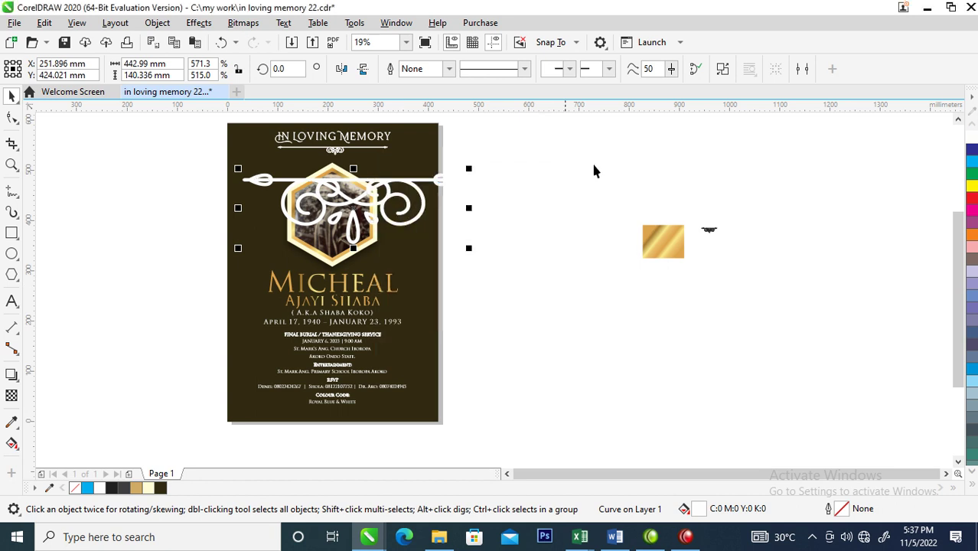
- Convert the large white ornament to a 300 dpi CMYK bitmap with a transparent background
{"action": "left_click", "coordinate": [245, 23]}
{"action": "left_click", "coordinate": [263, 42]}
{"action": "left_click", "coordinate": [511, 346]}
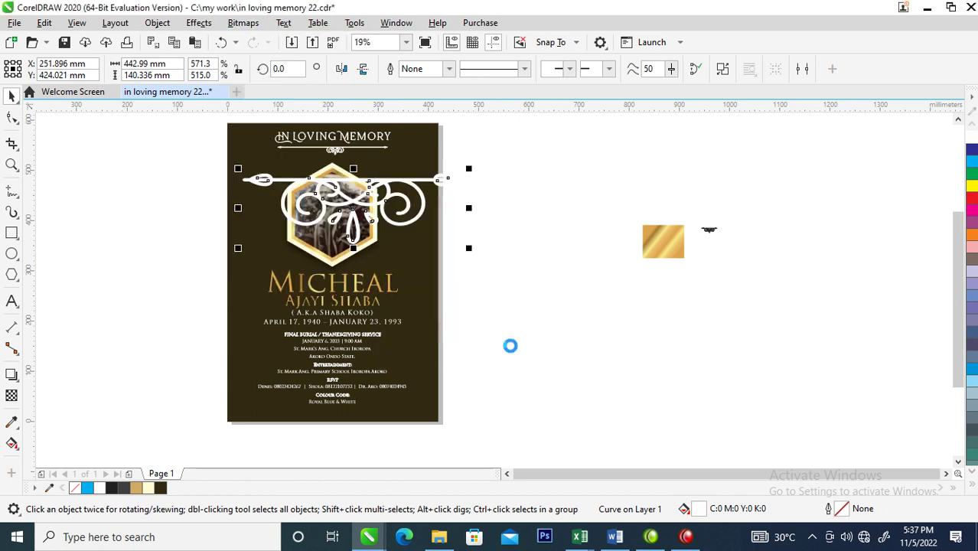
- Apply a uniform transparency of 89 to the large ornament bitmap
{"action": "left_click", "coordinate": [11, 396]}
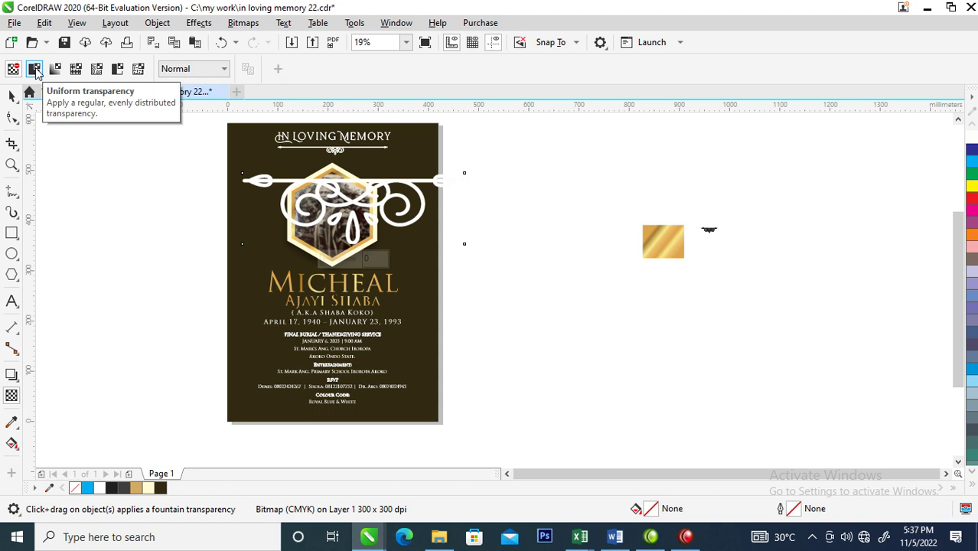
{"action": "left_click", "coordinate": [34, 69]}
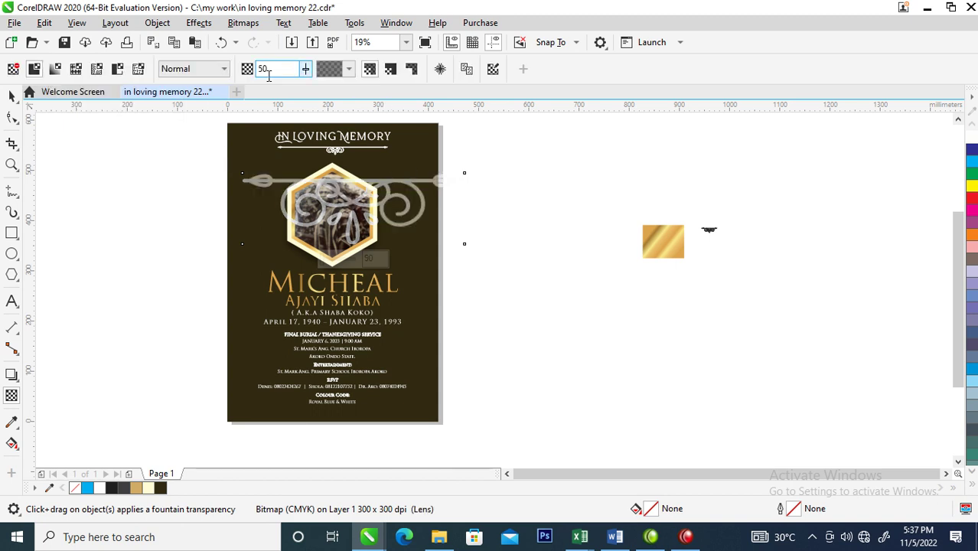
{"action": "left_click", "coordinate": [306, 69]}
{"action": "left_click_drag", "start_coordinate": [305, 86], "coordinate": [318, 86]}
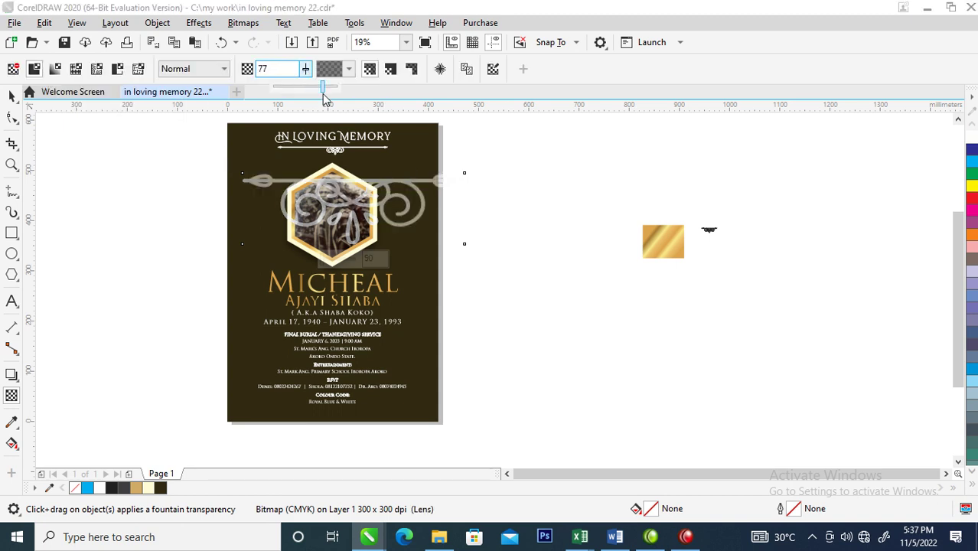
{"action": "left_click_drag", "start_coordinate": [323, 96], "coordinate": [329, 97]}
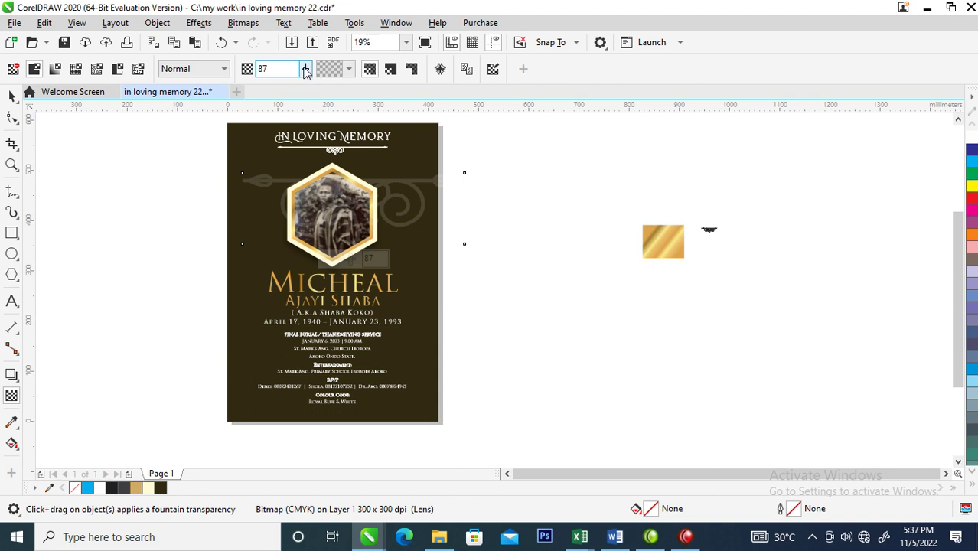
{"action": "left_click_drag", "start_coordinate": [305, 70], "coordinate": [310, 76]}
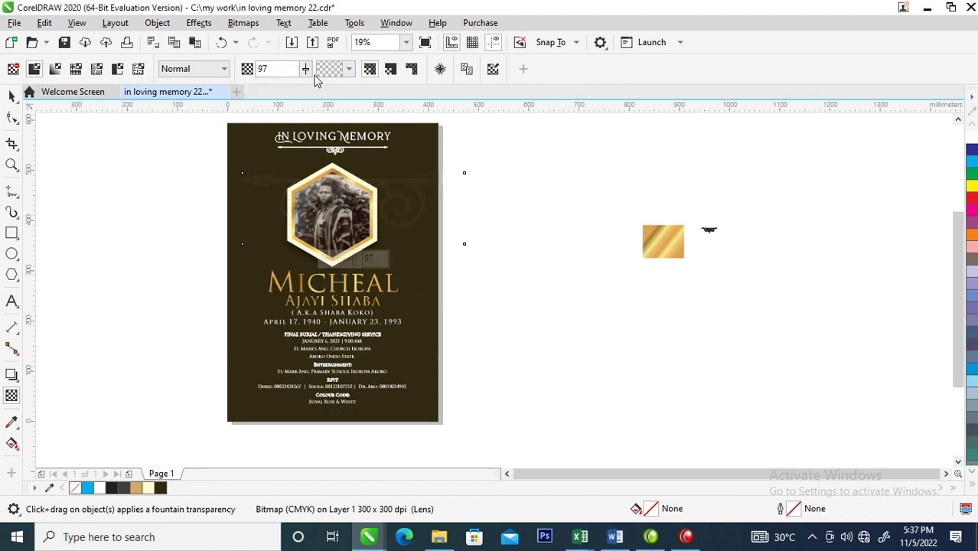
{"action": "left_click_drag", "start_coordinate": [306, 69], "coordinate": [295, 86]}
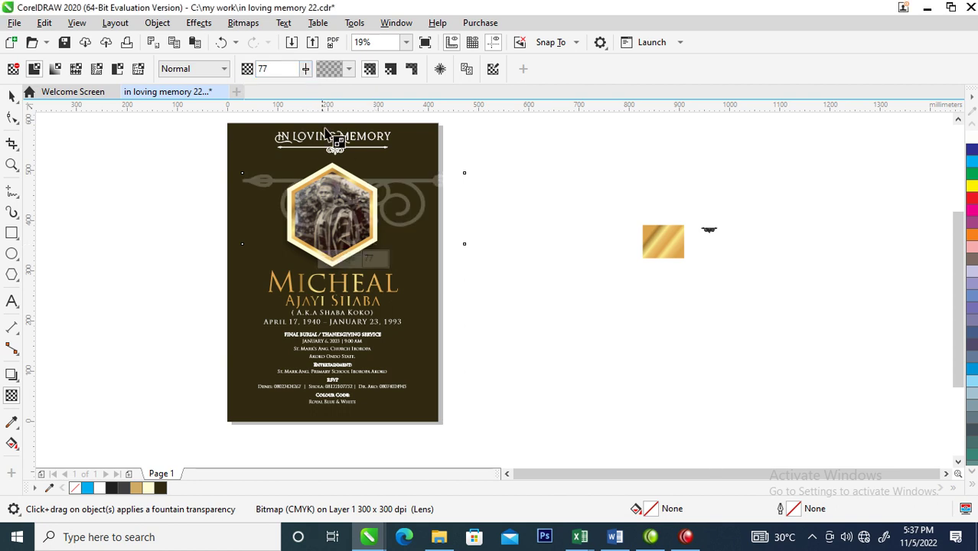
{"action": "left_click_drag", "start_coordinate": [307, 71], "coordinate": [313, 87]}
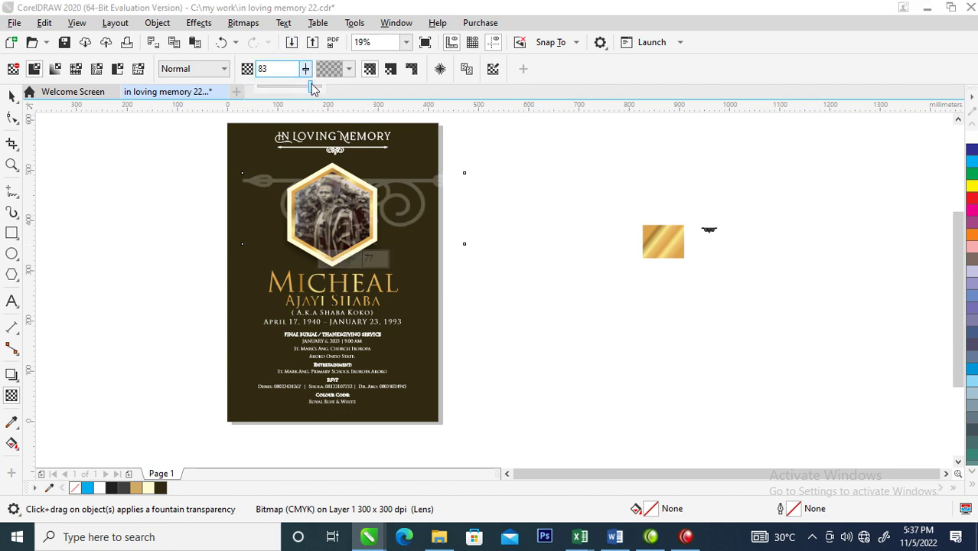
{"action": "left_click_drag", "start_coordinate": [312, 94], "coordinate": [316, 93]}
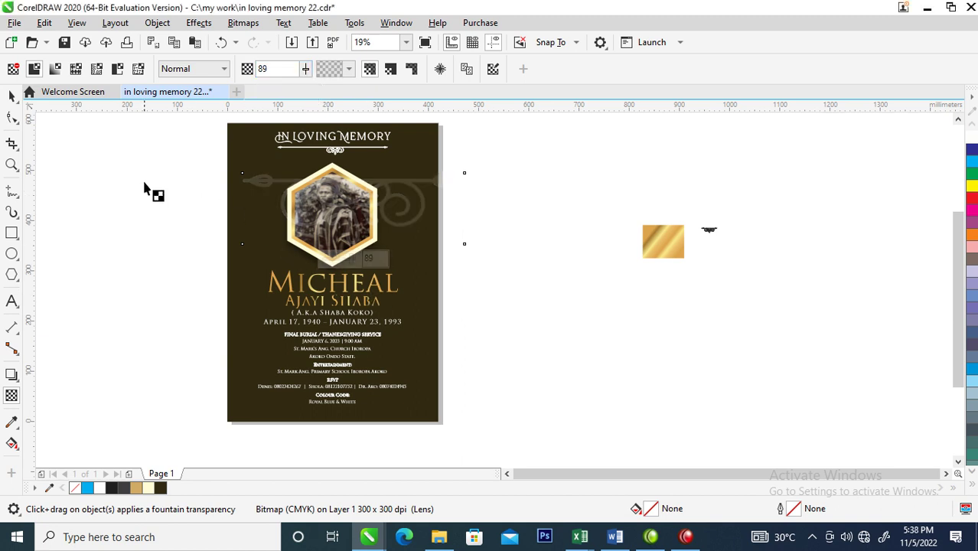
- Convert the transparent large ornament into a 300 dpi CMYK bitmap again, flattening its transparency
{"action": "left_click", "coordinate": [12, 95]}
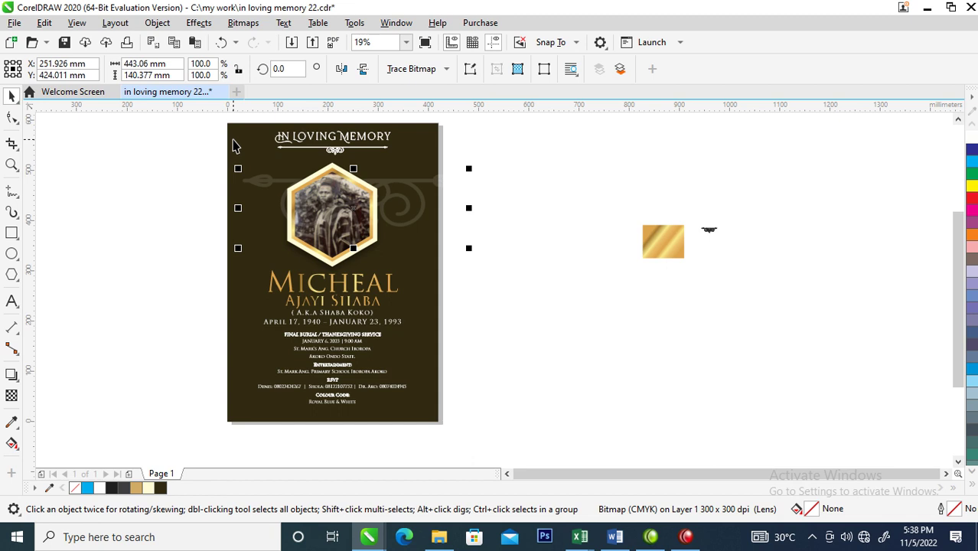
{"action": "key", "text": "alt+b"}
{"action": "key", "text": "Return"}
{"action": "key", "text": "Return"}
- Rotate the faint ornament bitmap to 90 degrees and move it to the poster's left edge
{"action": "left_click_drag", "start_coordinate": [430, 193], "coordinate": [313, 235]}
{"action": "left_click", "coordinate": [268, 242]}
{"action": "left_click_drag", "start_coordinate": [120, 211], "coordinate": [205, 155]}
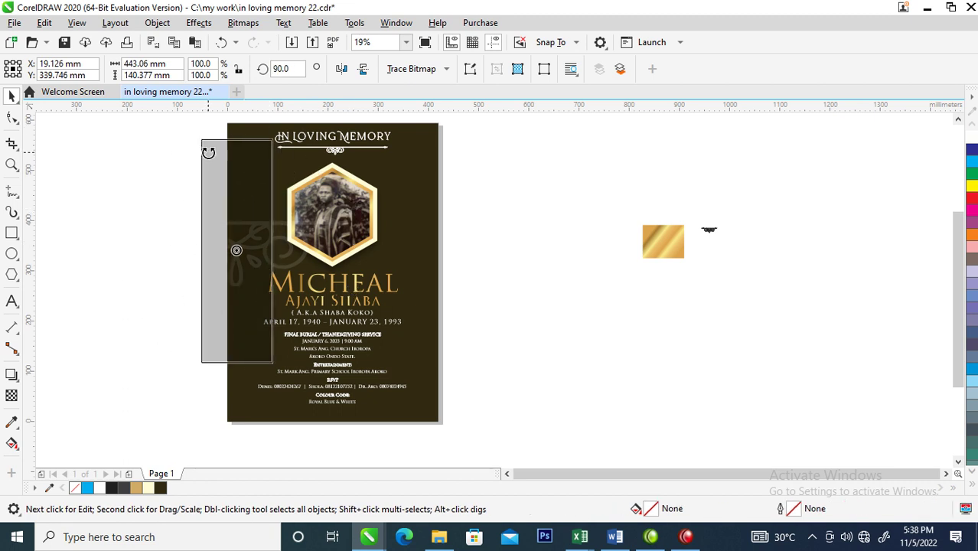
{"action": "left_click_drag", "start_coordinate": [208, 152], "coordinate": [209, 153]}
{"action": "left_click_drag", "start_coordinate": [237, 252], "coordinate": [255, 267]}
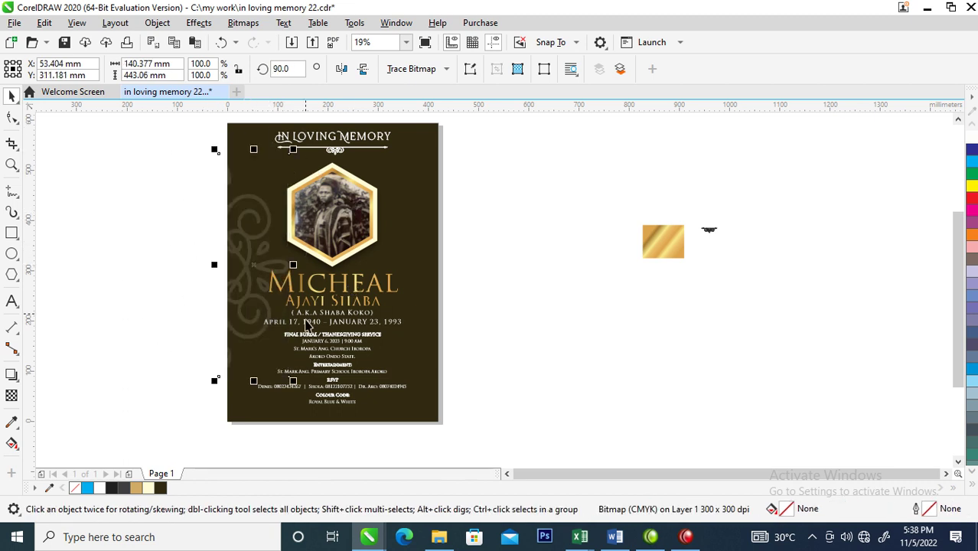
- Try the vertical ornament at the poster's upper right, return it to the left edge, and enlarge it to 208%
{"action": "left_click_drag", "start_coordinate": [264, 224], "coordinate": [439, 138]}
{"action": "left_click", "coordinate": [496, 189]}
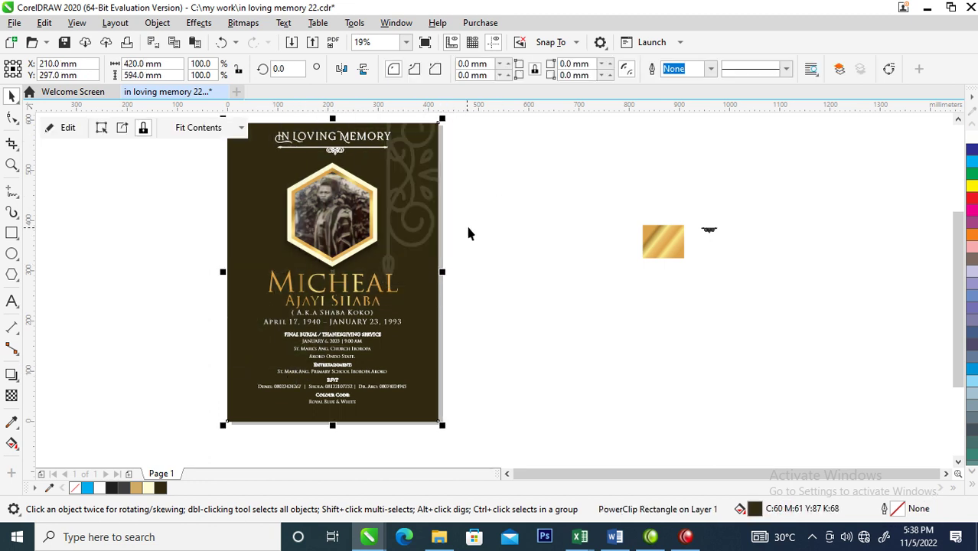
{"action": "left_click", "coordinate": [426, 138], "text": "ctrl"}
{"action": "mouse_move", "coordinate": [403, 189]}
{"action": "left_mouse_down"}
{"action": "mouse_move", "coordinate": [307, 251]}
{"action": "mouse_move", "coordinate": [239, 245]}
{"action": "left_mouse_up"}
{"action": "left_click_drag", "start_coordinate": [296, 389], "coordinate": [388, 444]}
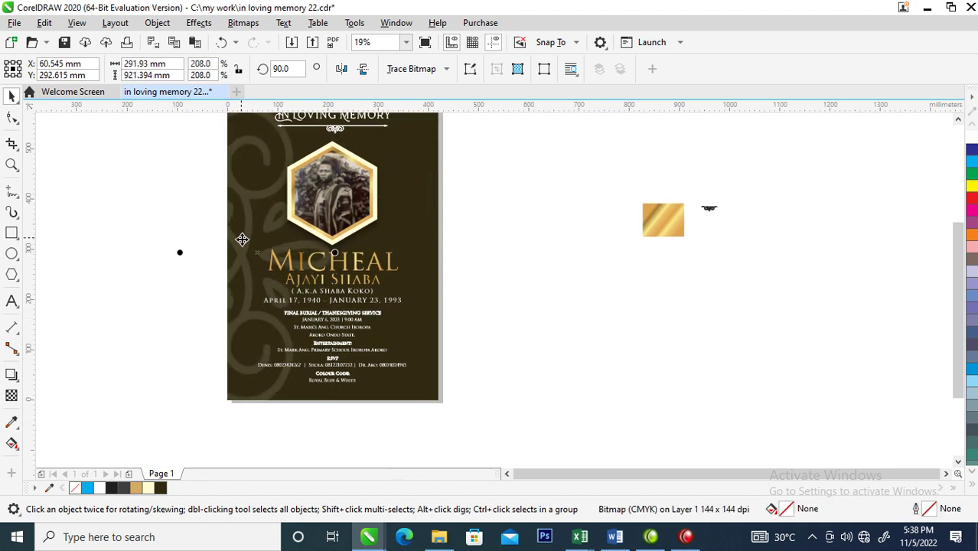
- Rotate the enlarged ornament to about 98.1 degrees and move it lower on the left side, centred at about X 87.5, Y 182.3 mm
{"action": "scroll", "coordinate": [242, 229], "scroll_direction": "down", "scroll_amount": 2}
{"action": "key", "text": "z"}
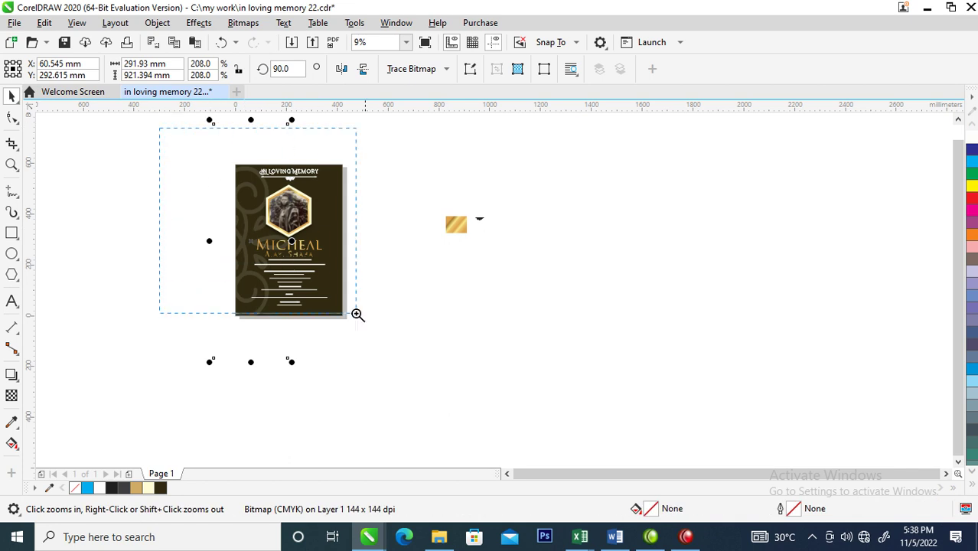
{"action": "left_click", "coordinate": [357, 314]}
{"action": "key", "text": "space"}
{"action": "left_click", "coordinate": [399, 240]}
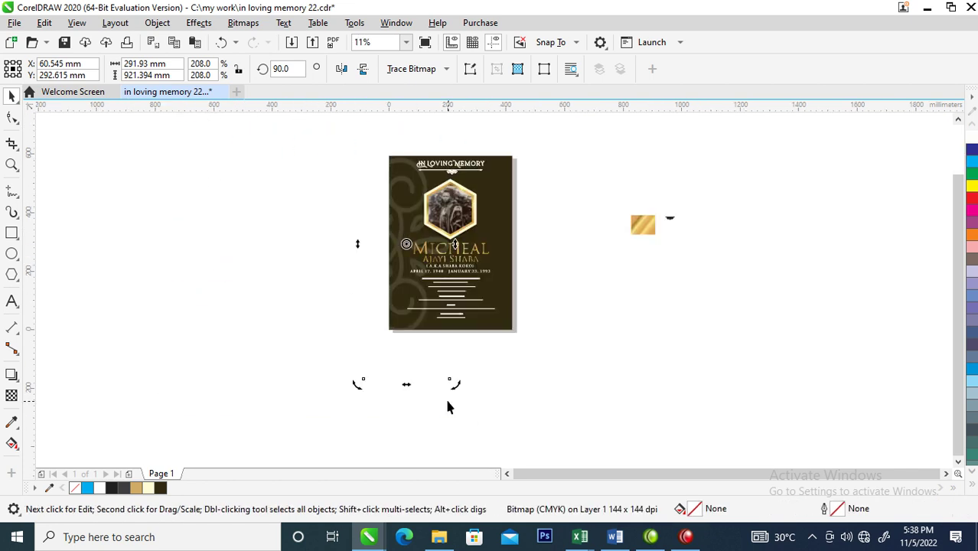
{"action": "left_click_drag", "start_coordinate": [453, 382], "coordinate": [479, 385]}
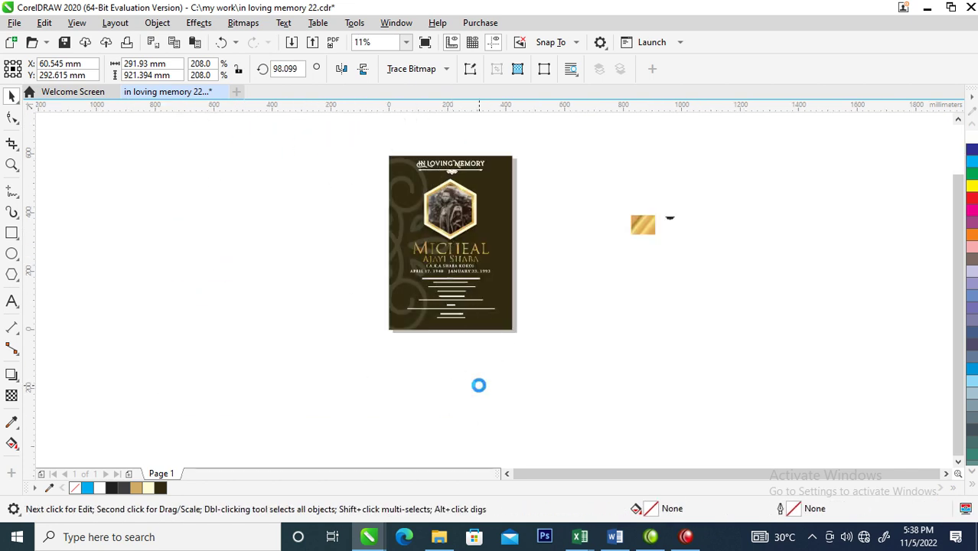
{"action": "left_click_drag", "start_coordinate": [399, 263], "coordinate": [408, 320]}
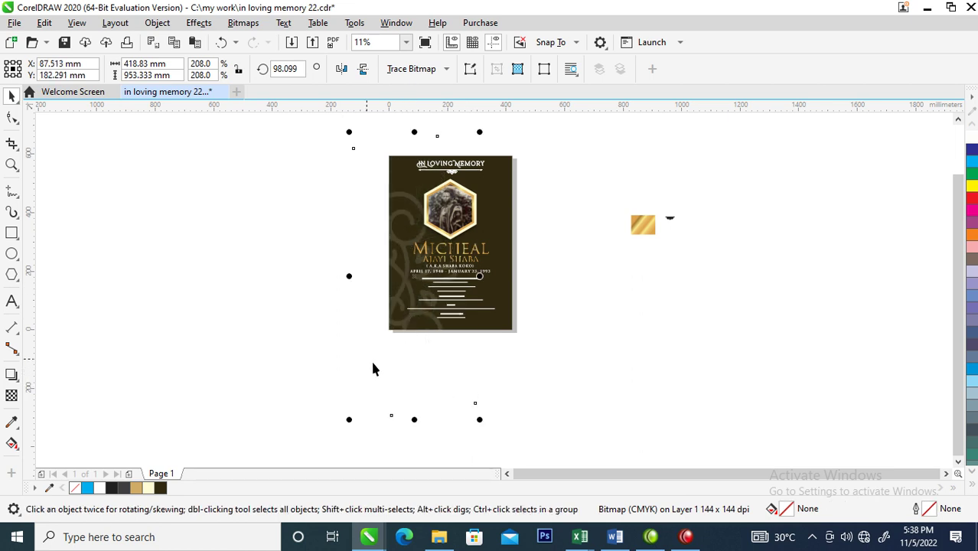
- Create a horizontally mirrored copy of the left ornament and position it on the right side at about X 351.5, Y 180.7 mm
{"action": "left_click_drag", "start_coordinate": [346, 279], "coordinate": [537, 278]}
{"action": "right_click", "coordinate": [538, 278]}
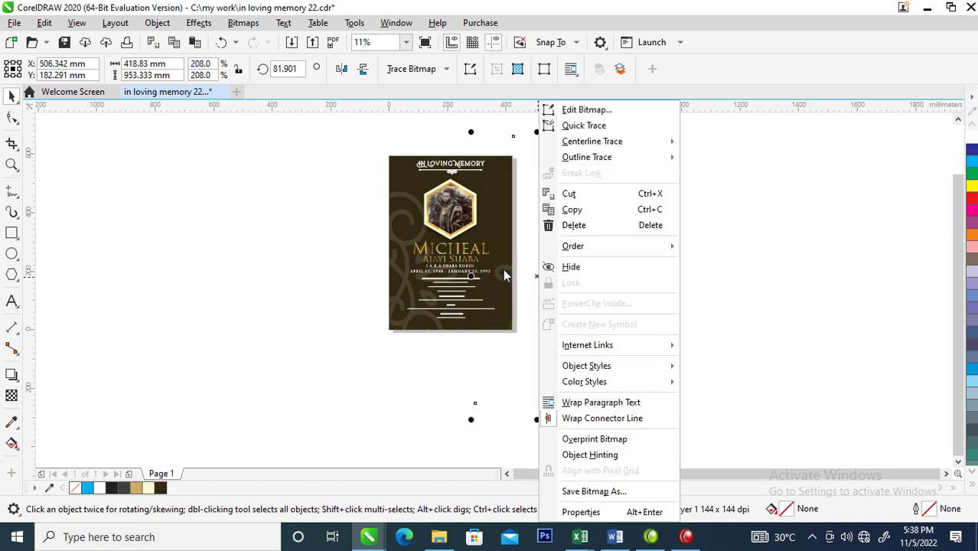
{"action": "left_click", "coordinate": [503, 275]}
{"action": "left_click_drag", "start_coordinate": [470, 276], "coordinate": [468, 267]}
{"action": "left_click", "coordinate": [617, 309]}
{"action": "left_click_drag", "start_coordinate": [330, 123], "coordinate": [592, 350]}
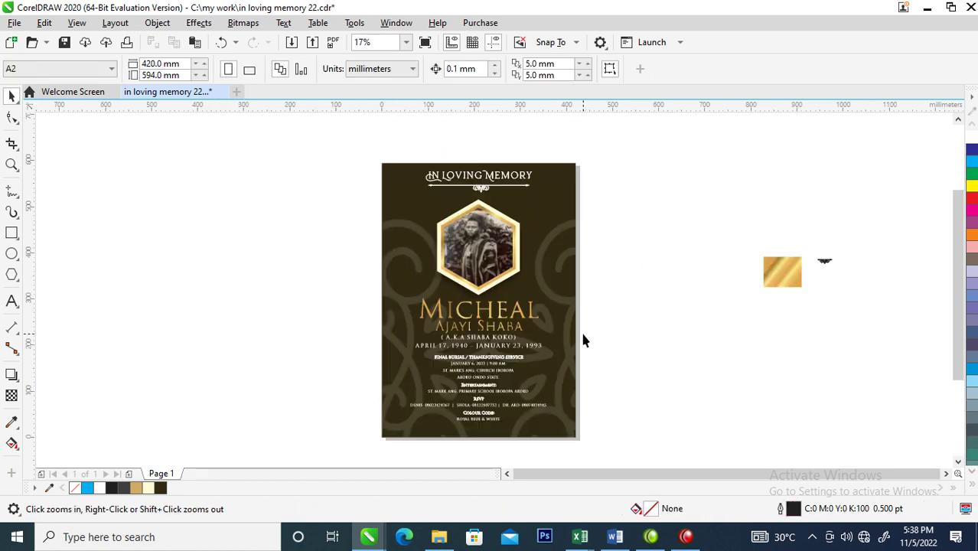
{"action": "key", "text": "space"}
{"action": "left_click", "coordinate": [541, 284]}
{"action": "mouse_move", "coordinate": [553, 287]}
{"action": "left_mouse_down"}
{"action": "mouse_move", "coordinate": [541, 284]}
{"action": "mouse_move", "coordinate": [559, 299]}
{"action": "left_mouse_up"}
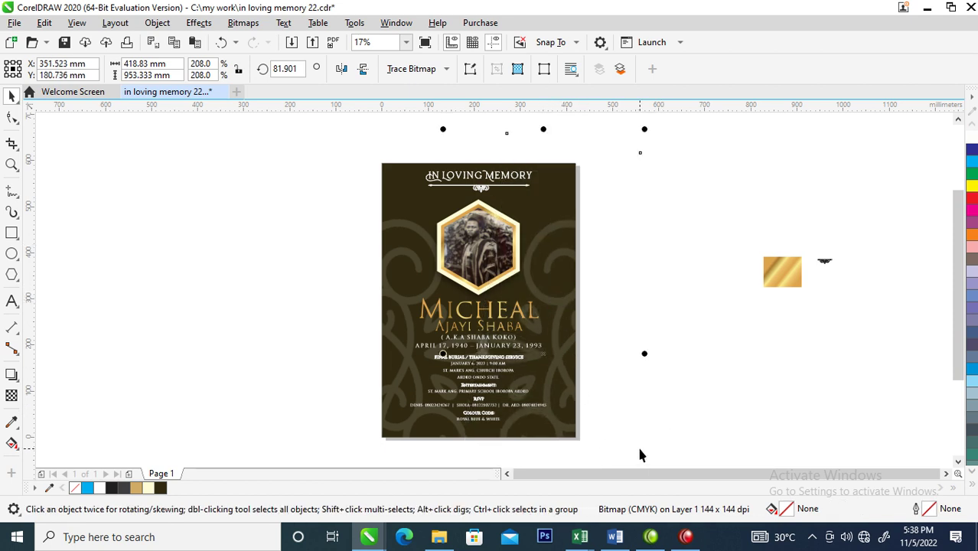
{"action": "left_click", "coordinate": [696, 407]}
- Apply a uniform transparency of 70 to the mirrored ornament on the poster's right side
{"action": "key", "text": "z"}
{"action": "left_click_drag", "start_coordinate": [330, 151], "coordinate": [632, 440]}
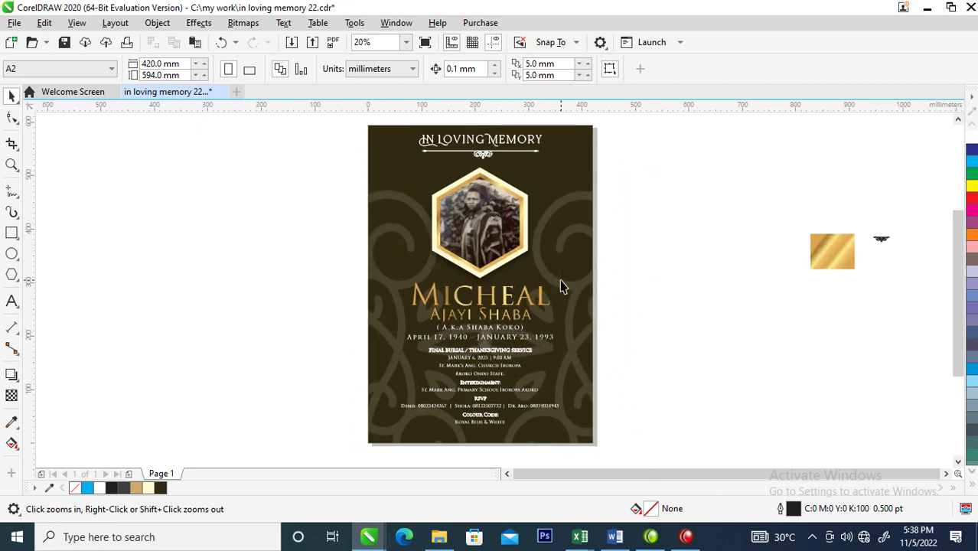
{"action": "key", "text": "space"}
{"action": "left_click", "coordinate": [552, 278]}
{"action": "left_click", "coordinate": [593, 288], "text": "ctrl"}
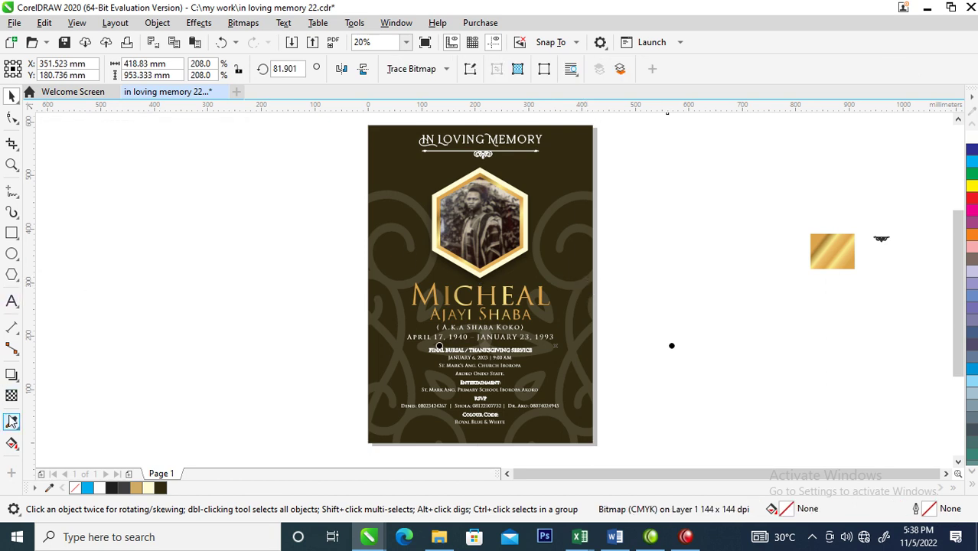
{"action": "left_click", "coordinate": [12, 395]}
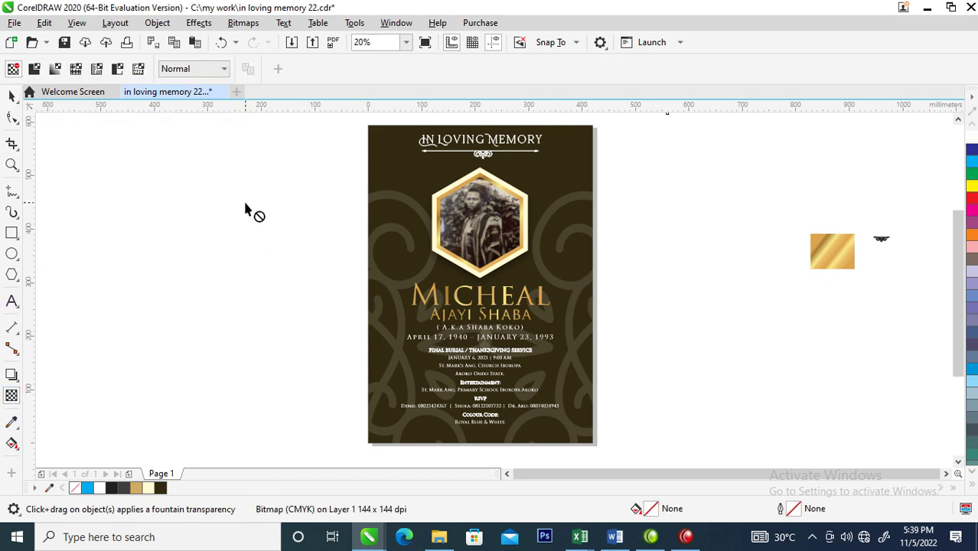
{"action": "left_click", "coordinate": [34, 69]}
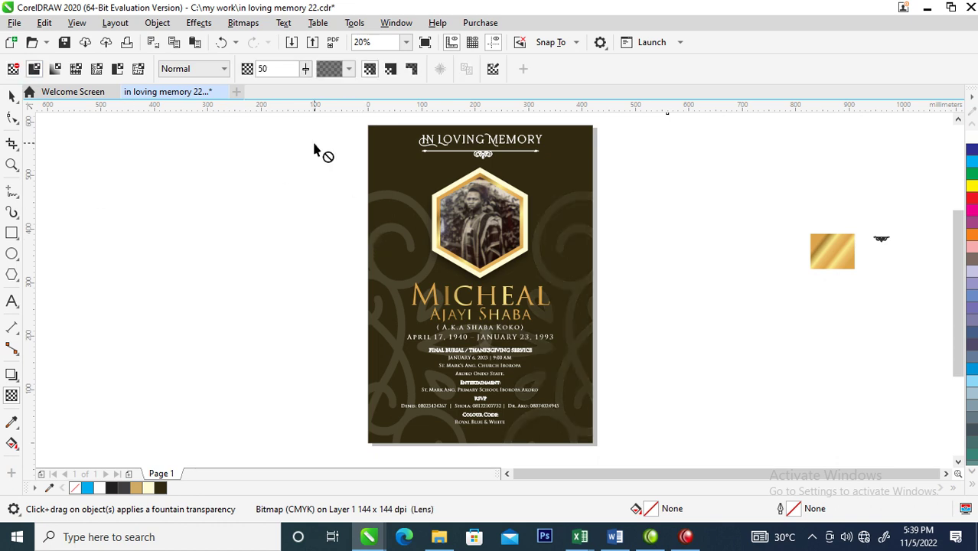
{"action": "left_click_drag", "start_coordinate": [268, 69], "coordinate": [230, 70]}
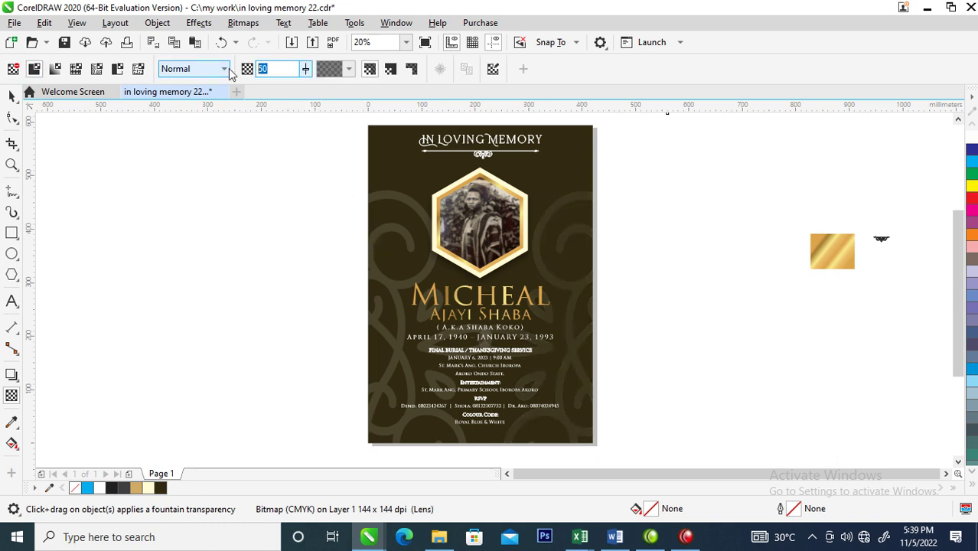
{"action": "type", "text": "70"}
{"action": "key", "text": "Return"}
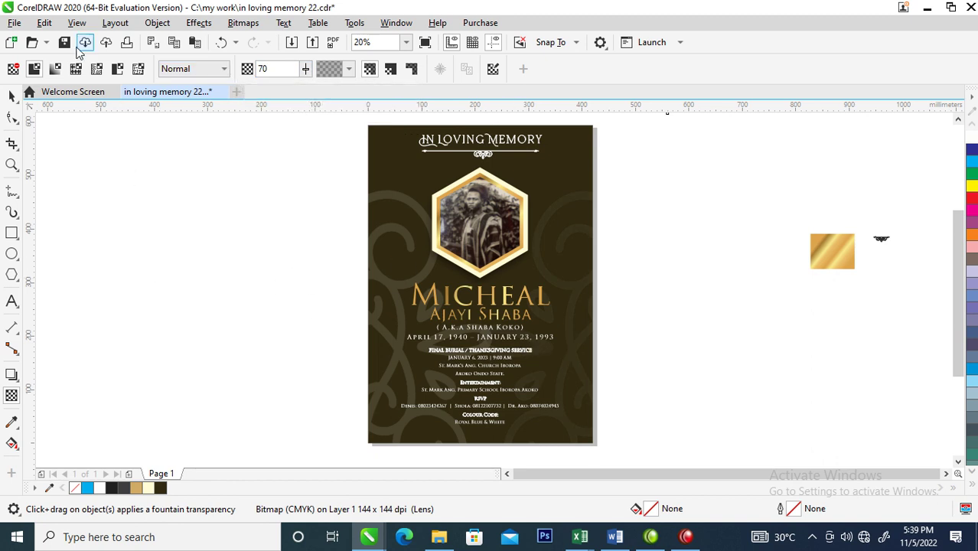
- Apply a uniform transparency of 70 to the ornament on the poster's left side and deselect it
{"action": "left_click", "coordinate": [391, 205]}
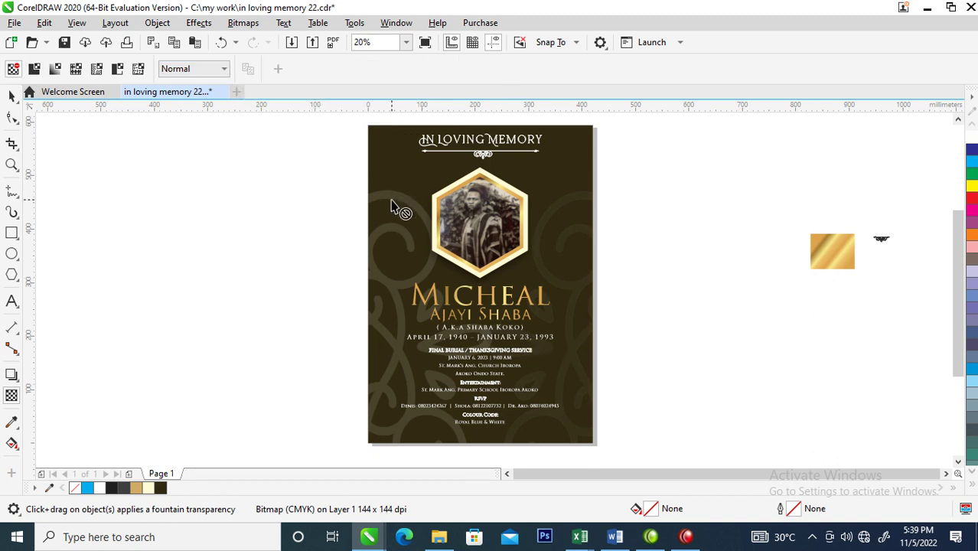
{"action": "key", "text": "space"}
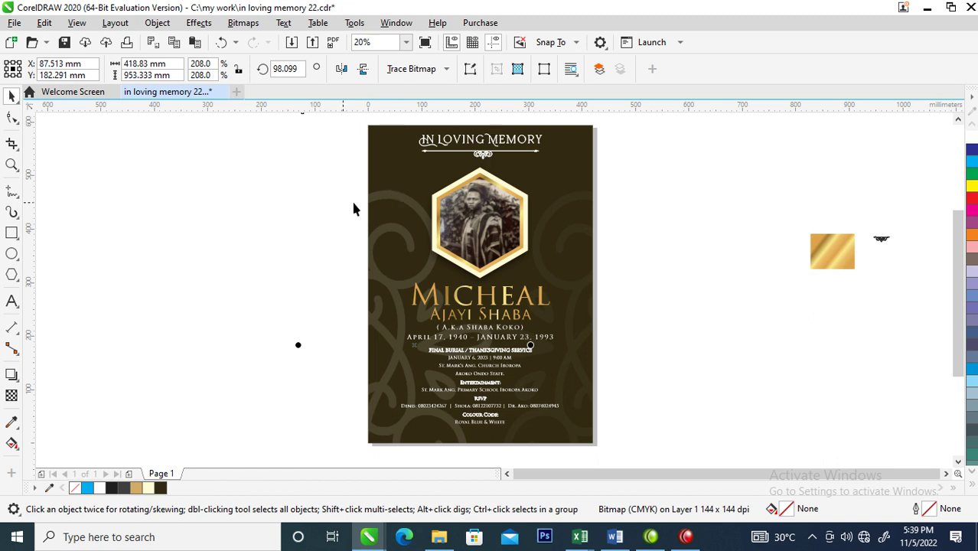
{"action": "left_click", "coordinate": [13, 397]}
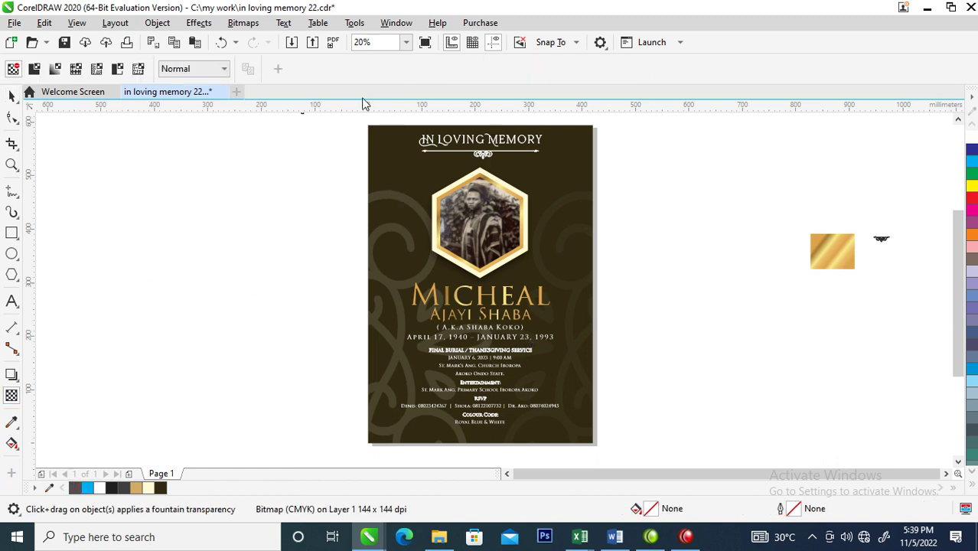
{"action": "left_click", "coordinate": [428, 218]}
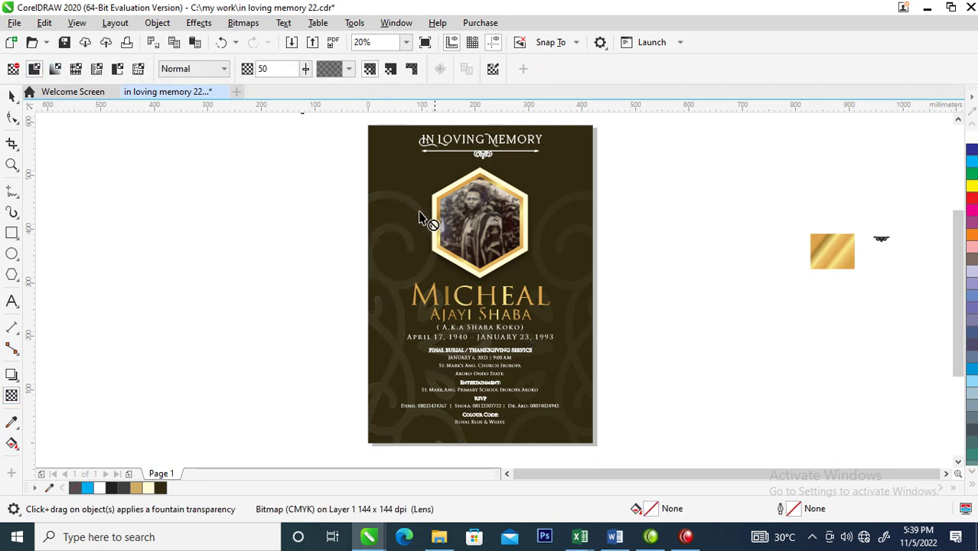
{"action": "type", "text": "70"}
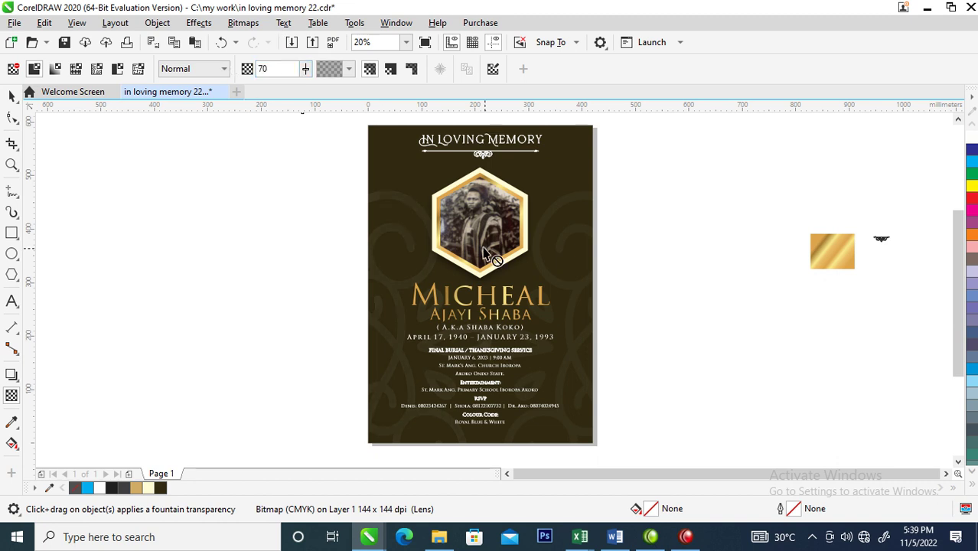
{"action": "left_click", "coordinate": [10, 96]}
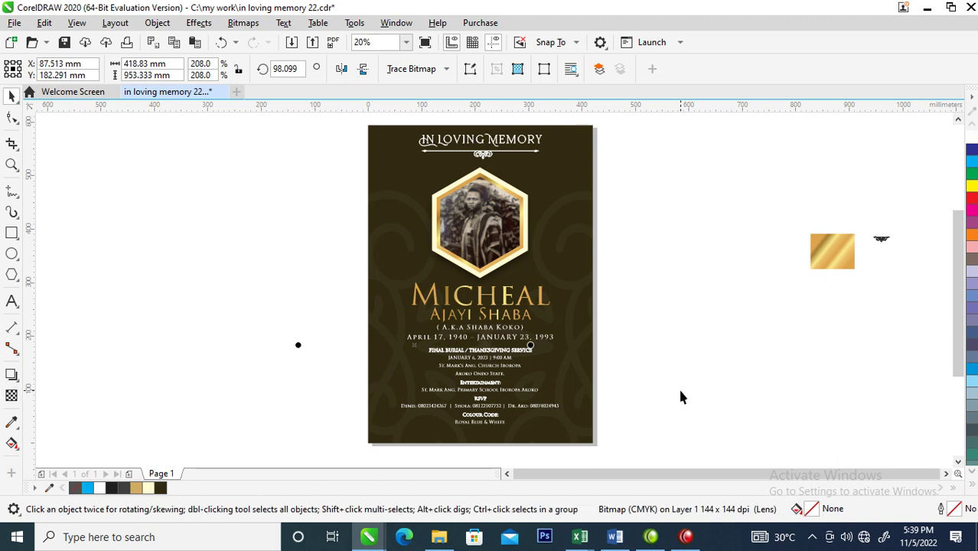
{"action": "left_click", "coordinate": [672, 298]}
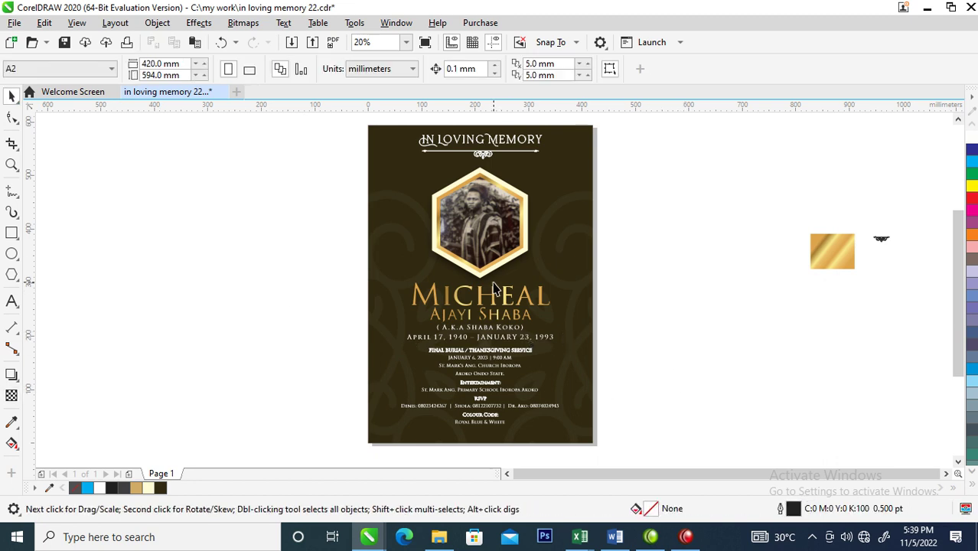